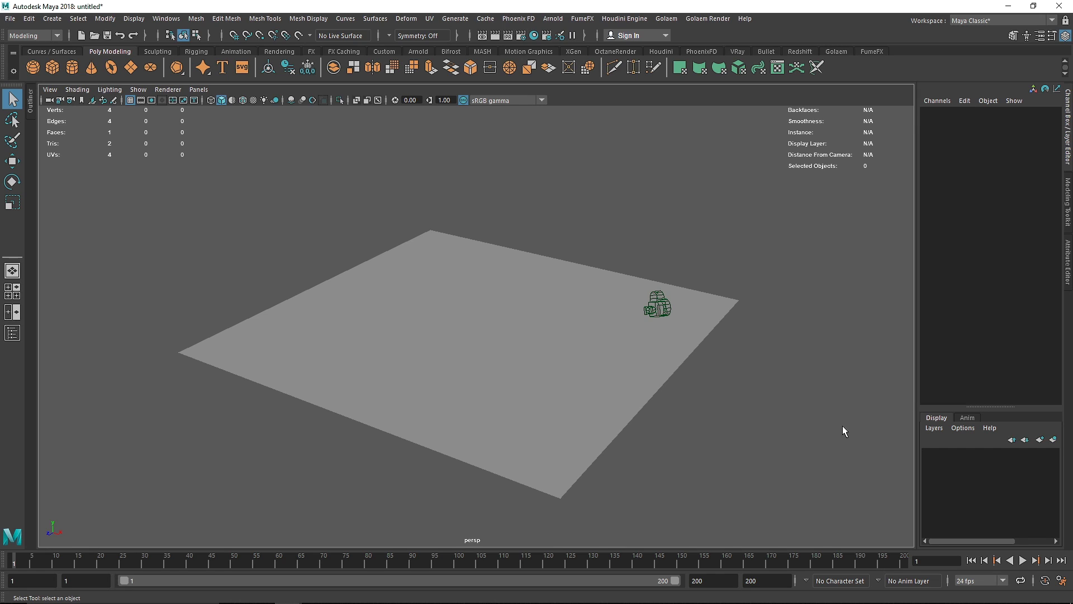
left_click(403, 20)
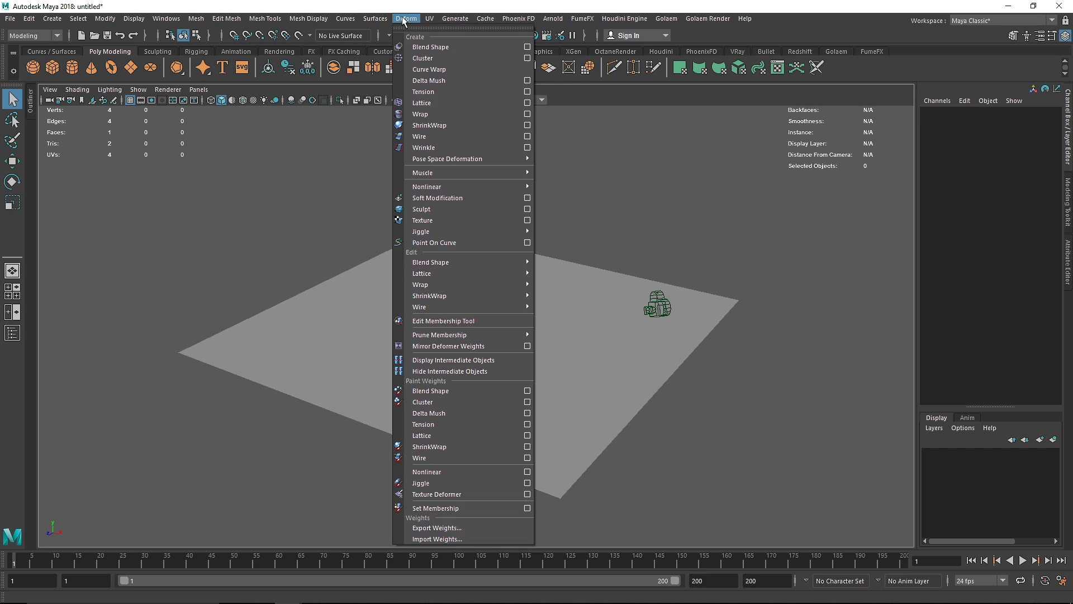
left_click(309, 18)
left_click(406, 19)
left_click(405, 19)
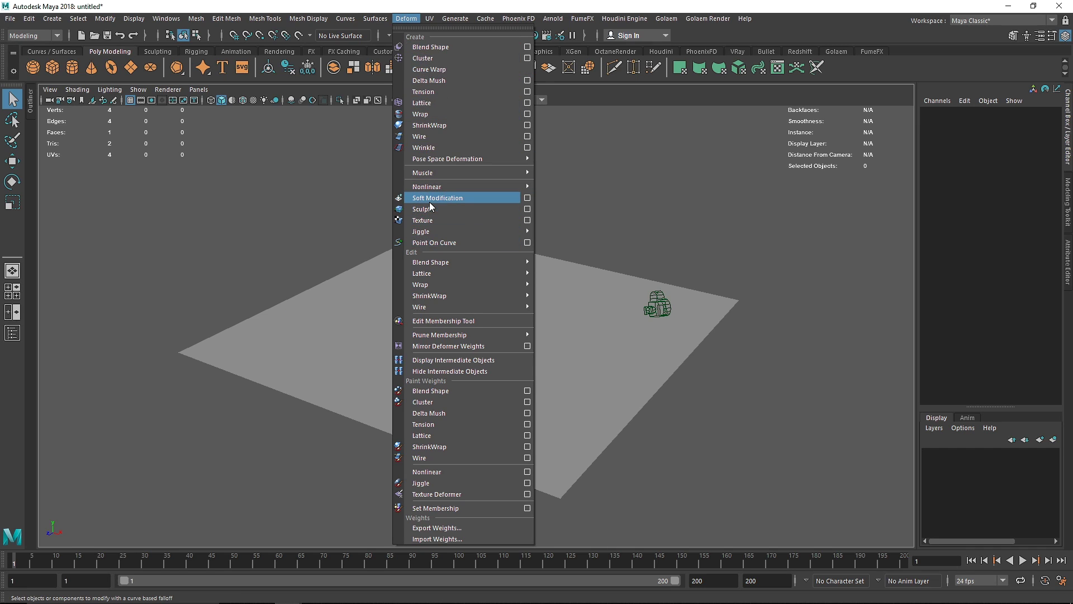
mouse_move(431, 185)
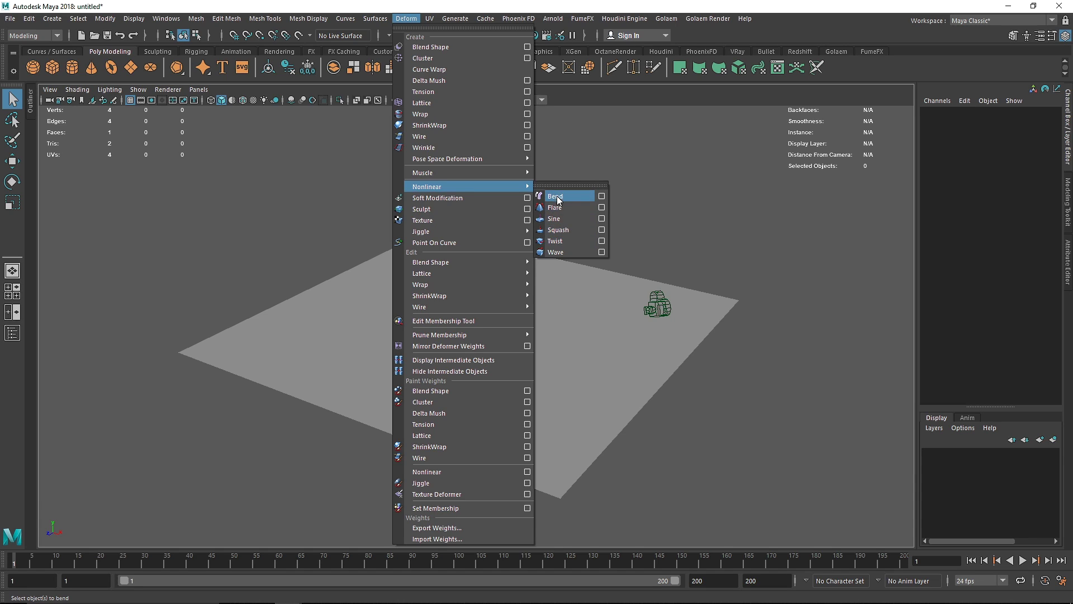
key("Escape")
key("Escape")
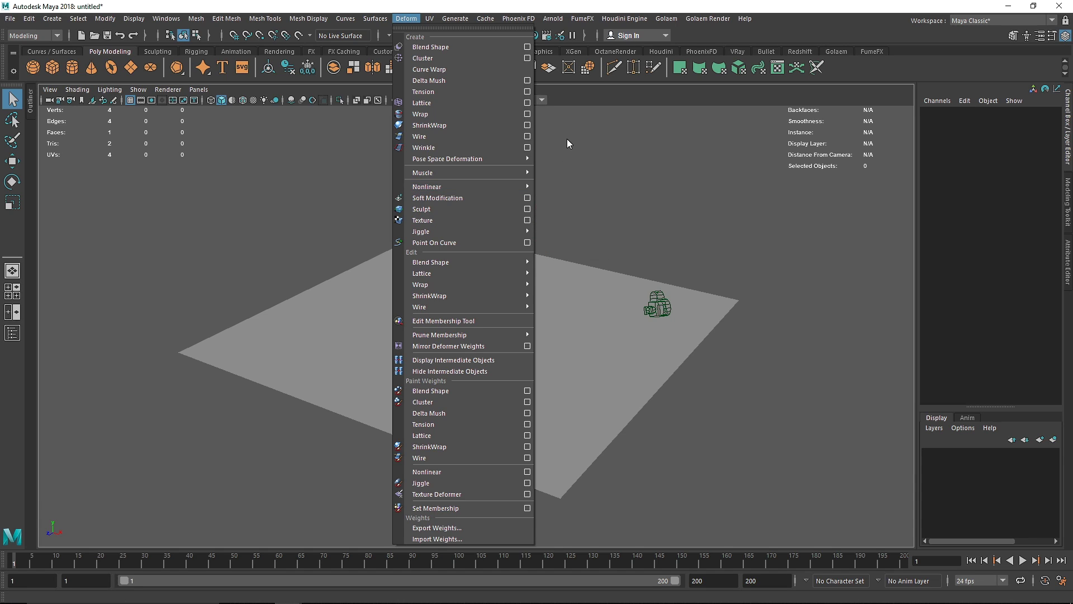
- Create a polygon cube on the ground plane and raise it to about 3.85 in Translate Y
left_click(53, 68)
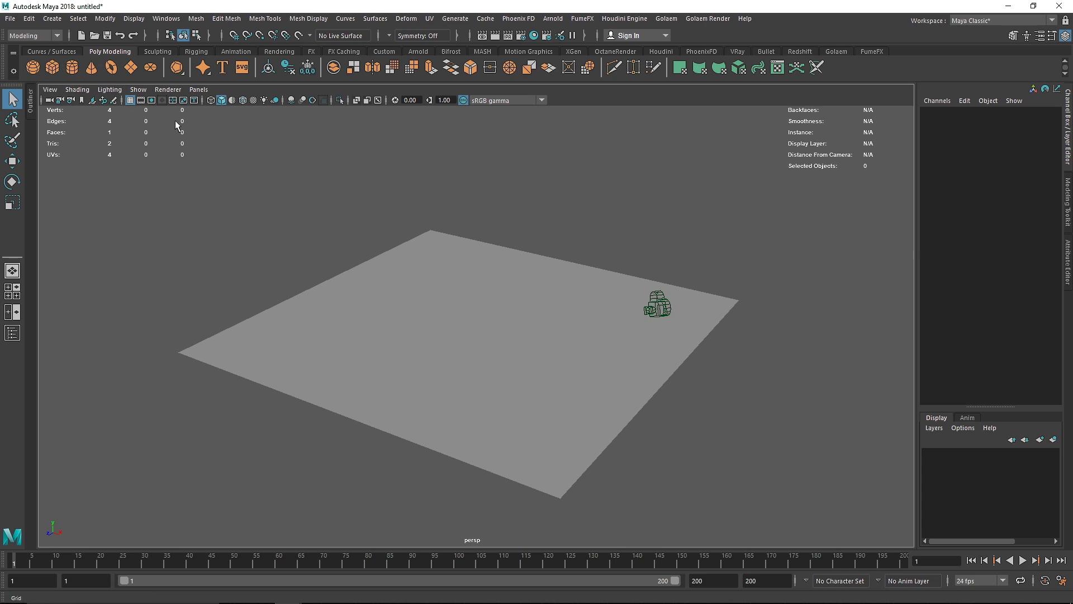
key("f")
scroll(486, 309, "down", 5)
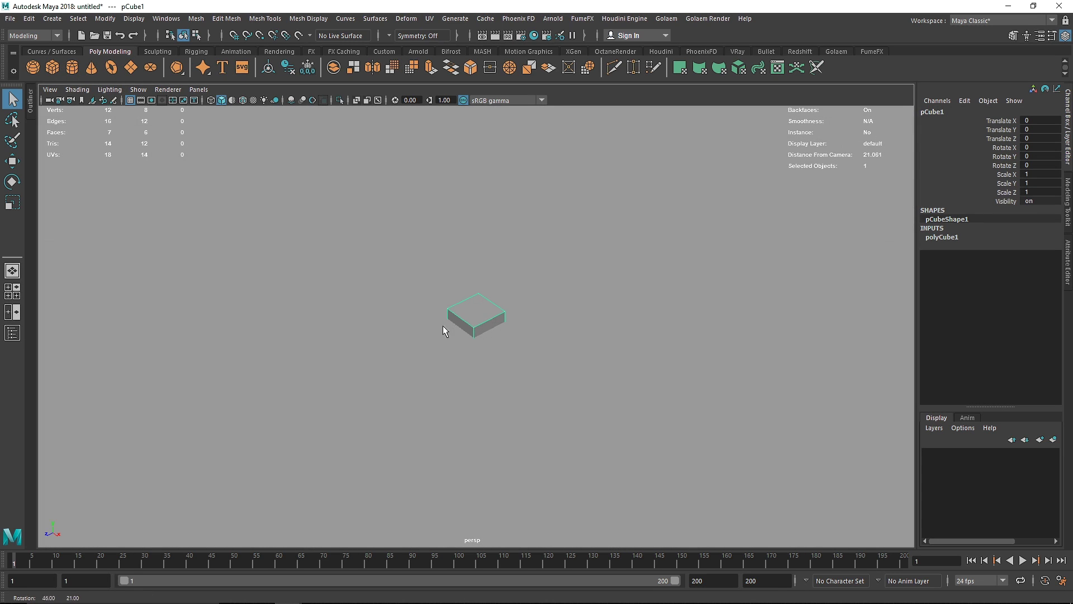
key("w")
left_click_drag(476, 286, 476, 158)
scroll(481, 171, "down", 4)
- Stretch the cube vertically into a tall column with a Scale Y of about 7.16
key("r")
left_click_drag(474, 205, 487, 146)
left_click_drag(476, 211, 476, 167)
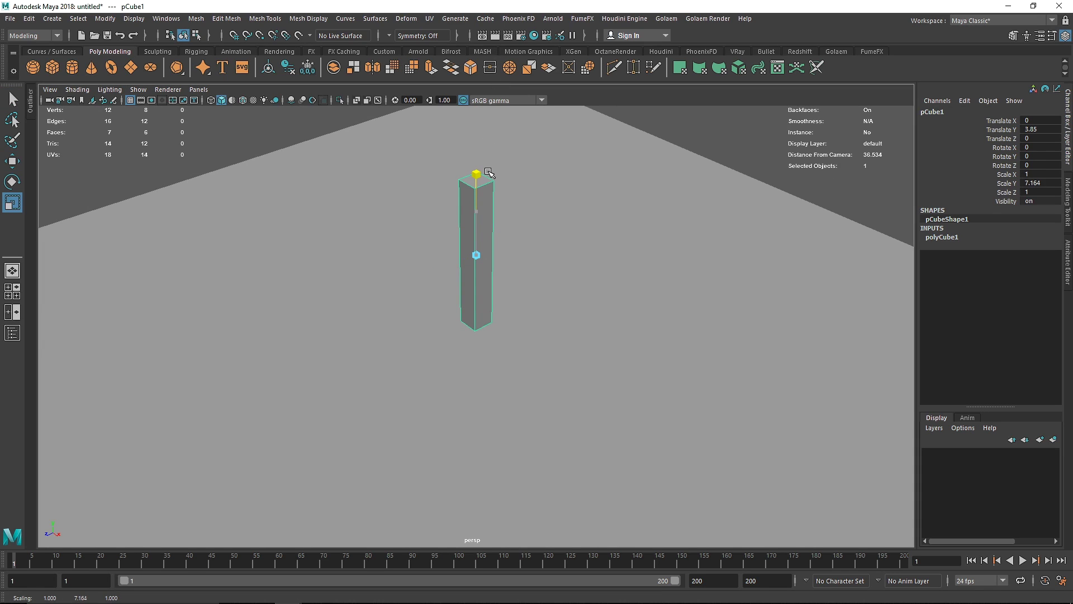
scroll(472, 227, "up", 5)
scroll(505, 218, "down", 3)
left_click_drag(473, 228, 513, 213, "alt")
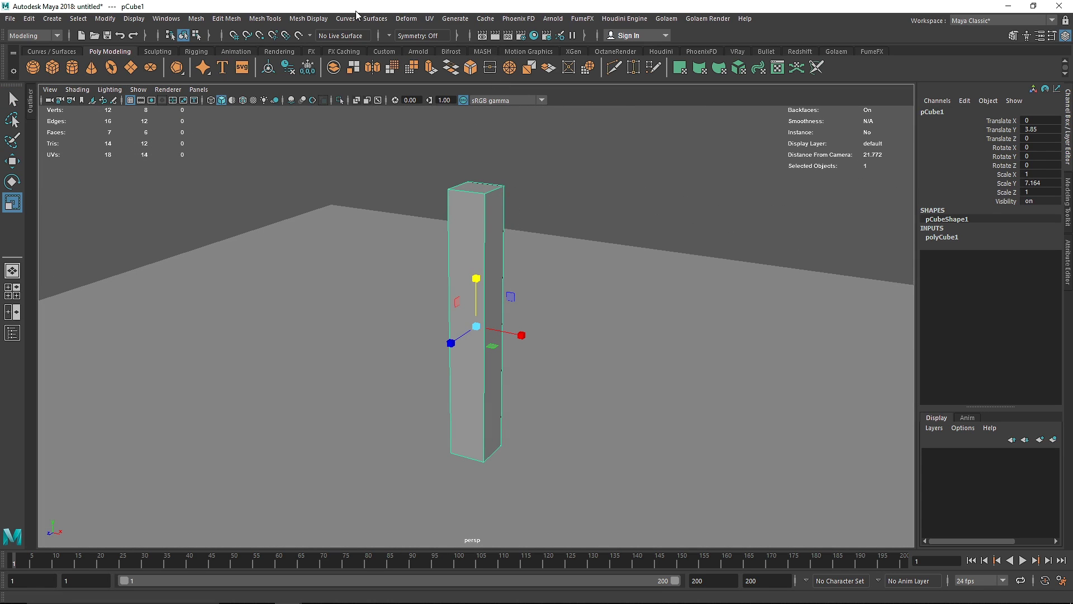
- Add a nonlinear Bend deformer to the column and turn on X-ray display to reveal the bend handle
left_click(321, 20)
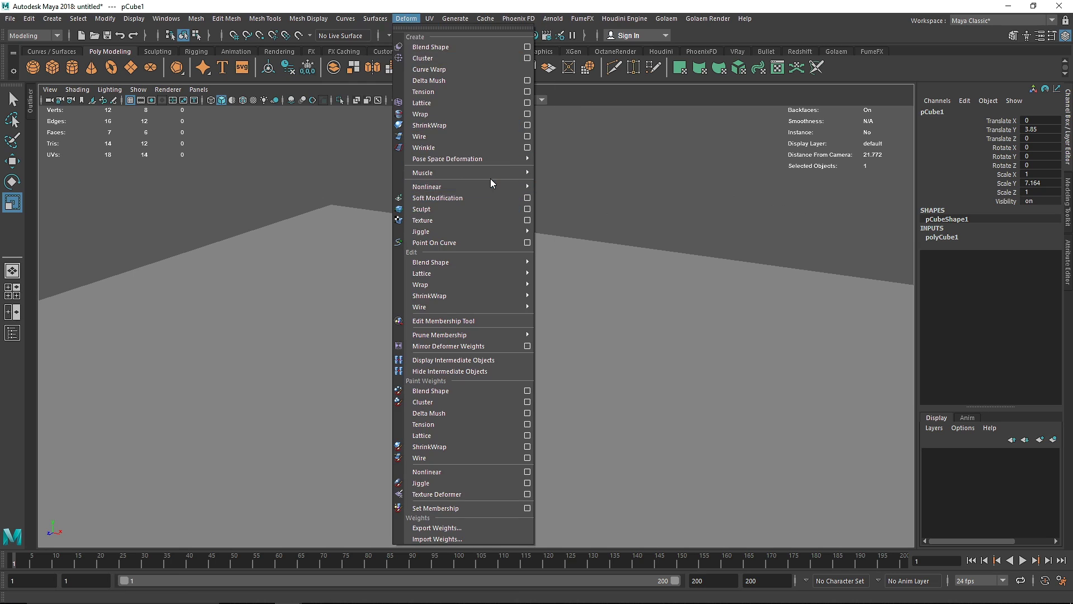
mouse_move(496, 184)
left_click(575, 195)
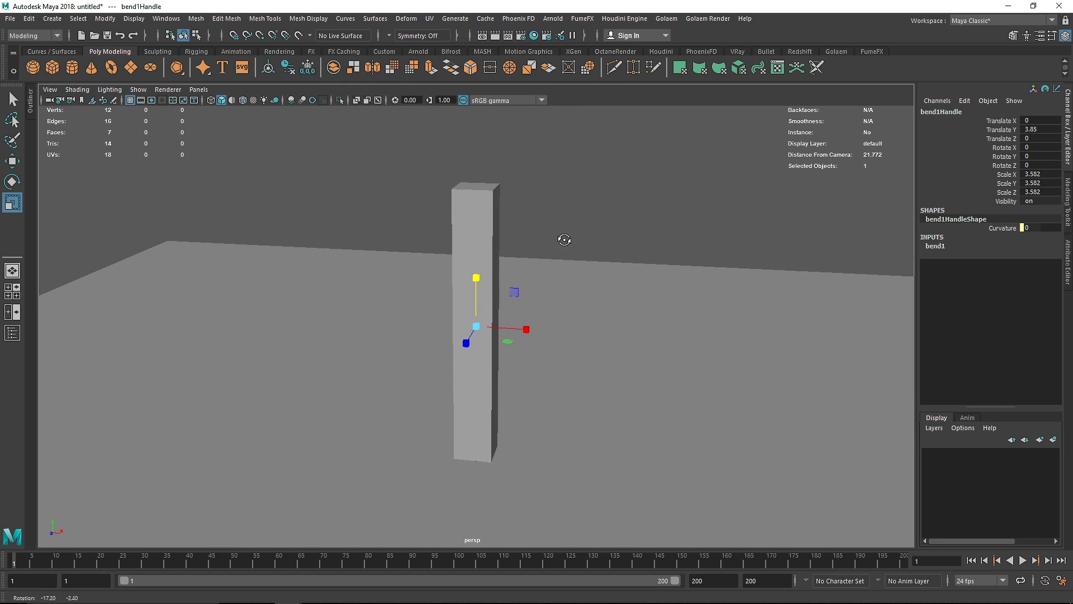
left_click(355, 102)
mouse_move(428, 161)
left_mouse_down("alt")
mouse_move(481, 202)
mouse_move(478, 212)
left_mouse_up("alt")
scroll(484, 210, "up", 4)
scroll(479, 211, "down", 3)
middle_click_drag(498, 216, 492, 236, "alt")
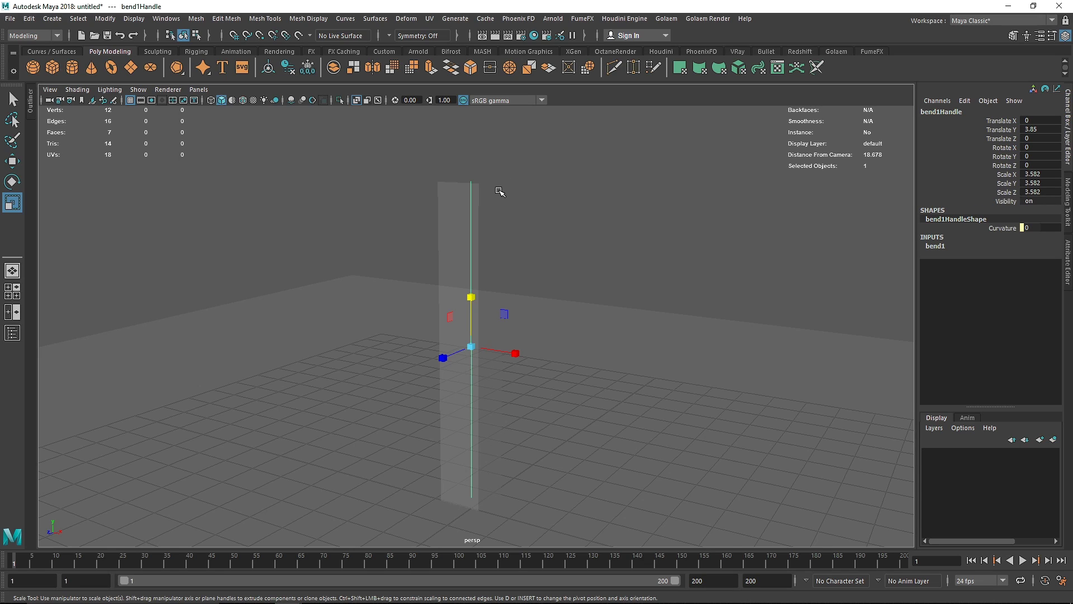
- Set the Curvature of the bend1 deformer to 60
left_click(939, 246)
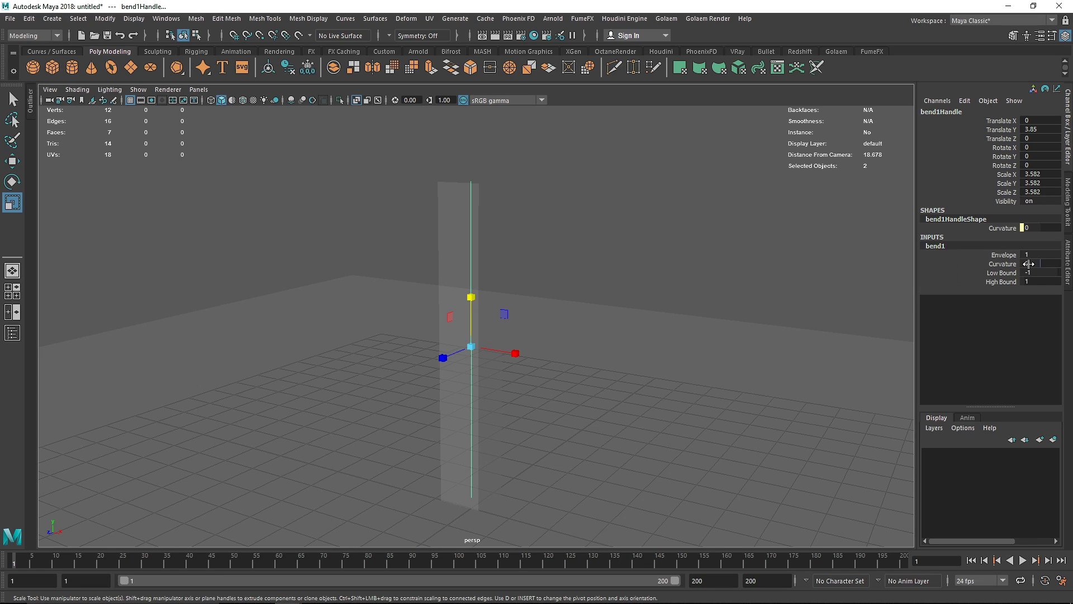
mouse_move(1028, 263)
middle_mouse_down()
mouse_move(1043, 264)
mouse_move(1029, 264)
middle_mouse_up()
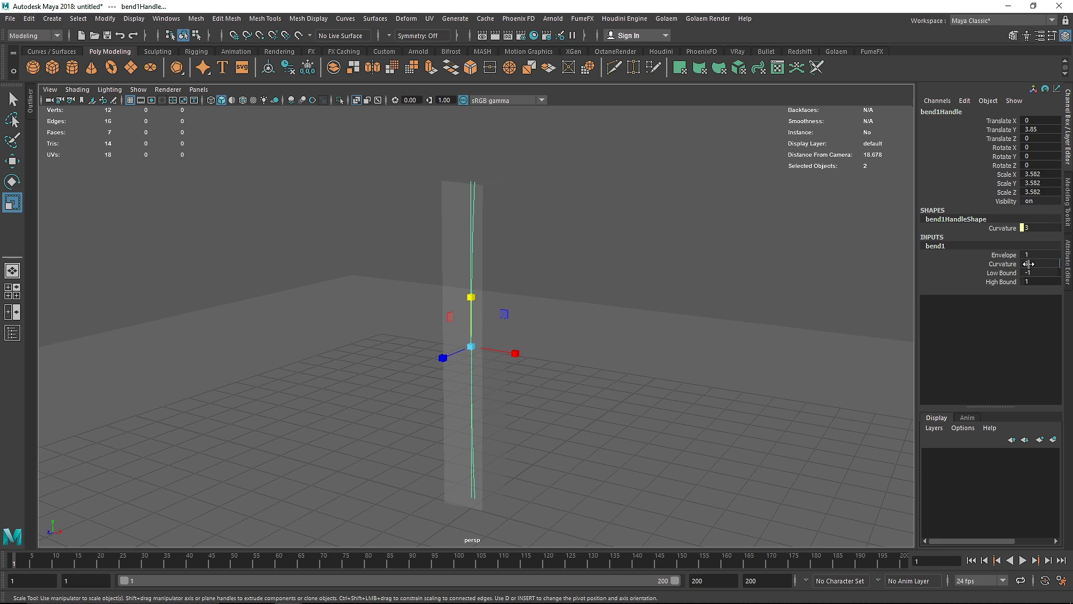
left_click(1029, 264)
type("60")
key("Return")
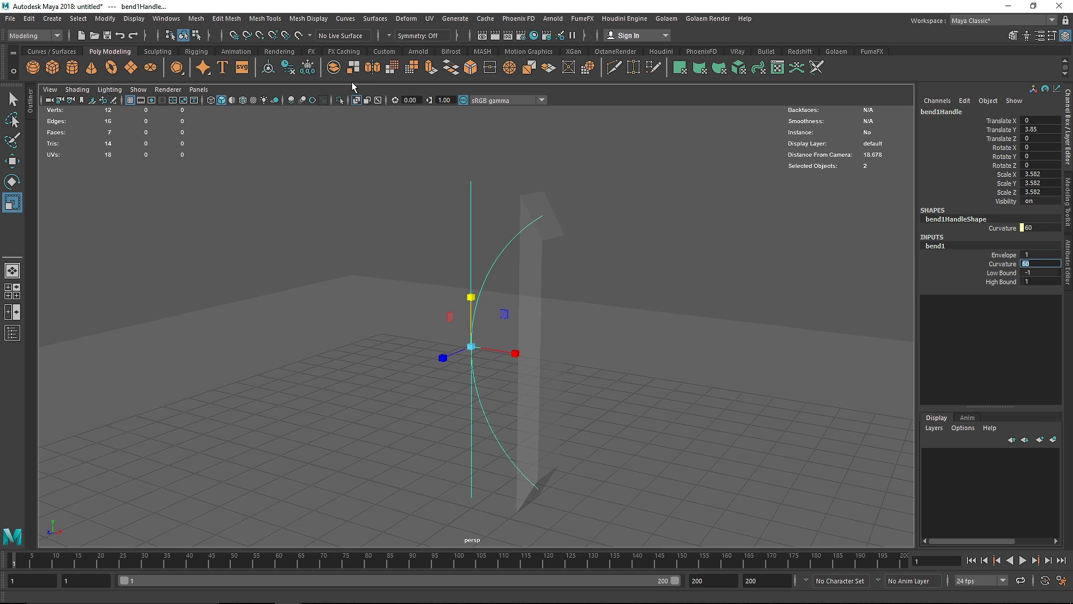
- Turn off X-ray display and set the column's Subdivisions Height to 8 in its polyCube1 settings
left_click_drag(355, 99, 589, 204, "alt")
left_click(511, 249)
mouse_move(564, 246)
left_mouse_down("alt")
mouse_move(593, 249)
mouse_move(550, 252)
left_mouse_up("alt")
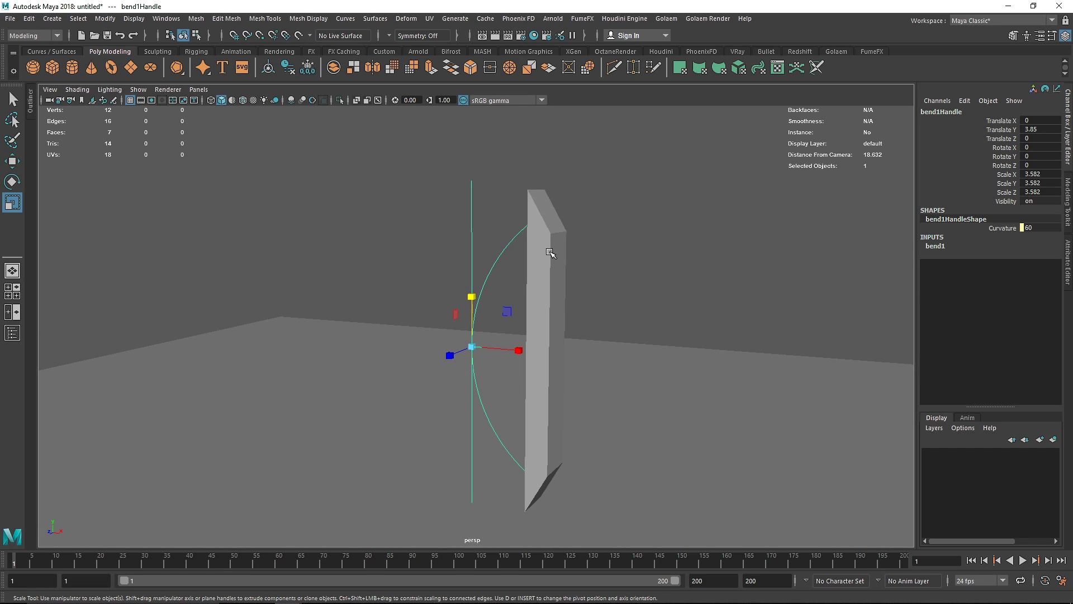
left_click(550, 252, "shift")
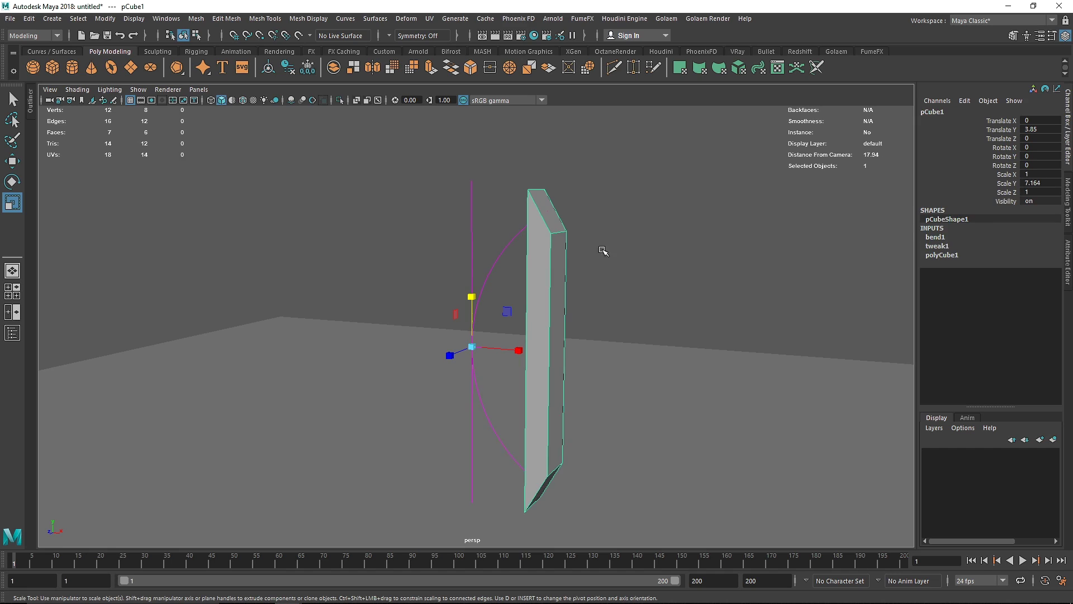
left_click(947, 255)
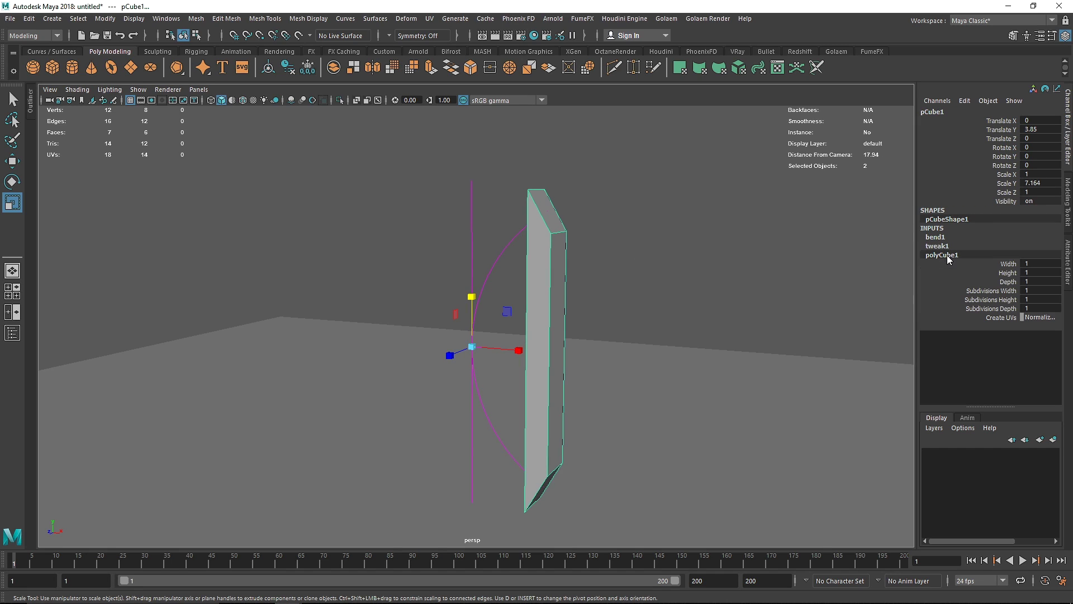
left_click(1031, 299)
type("7")
key("Return")
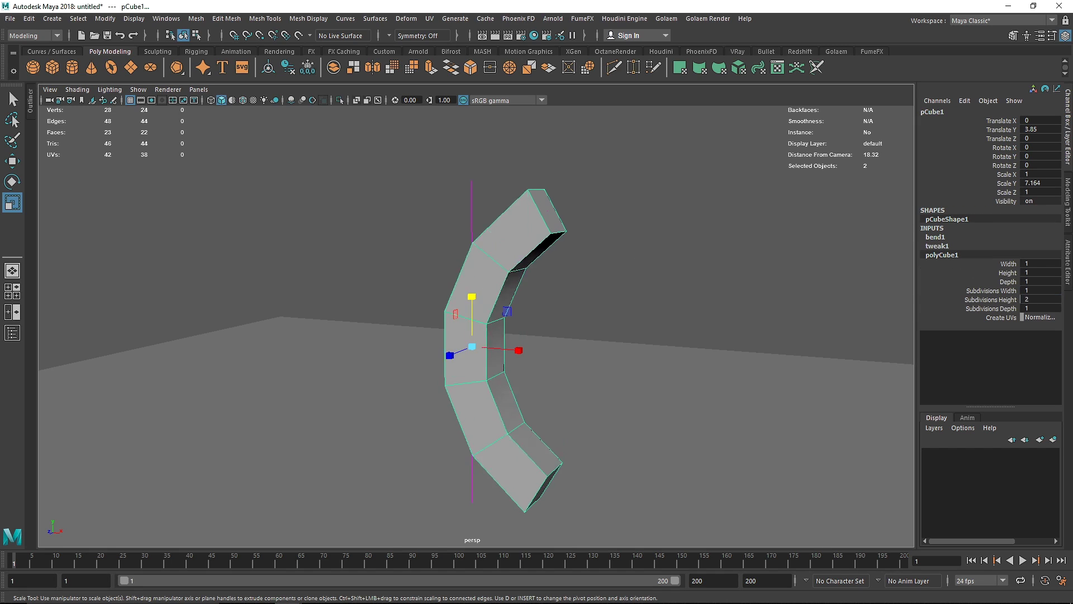
middle_click_drag(1024, 299, 1032, 299)
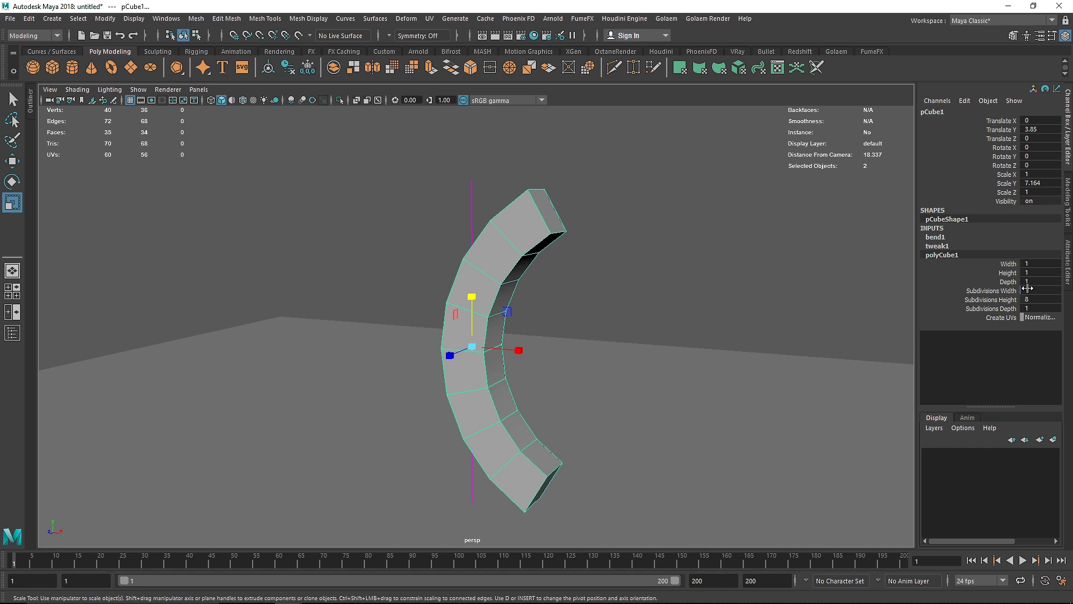
- Preview the bent column with mesh smoothing, return it to the unsmoothed display, and inspect its curved shape
left_click_drag(585, 257, 536, 253, "alt")
scroll(573, 262, "up", 3)
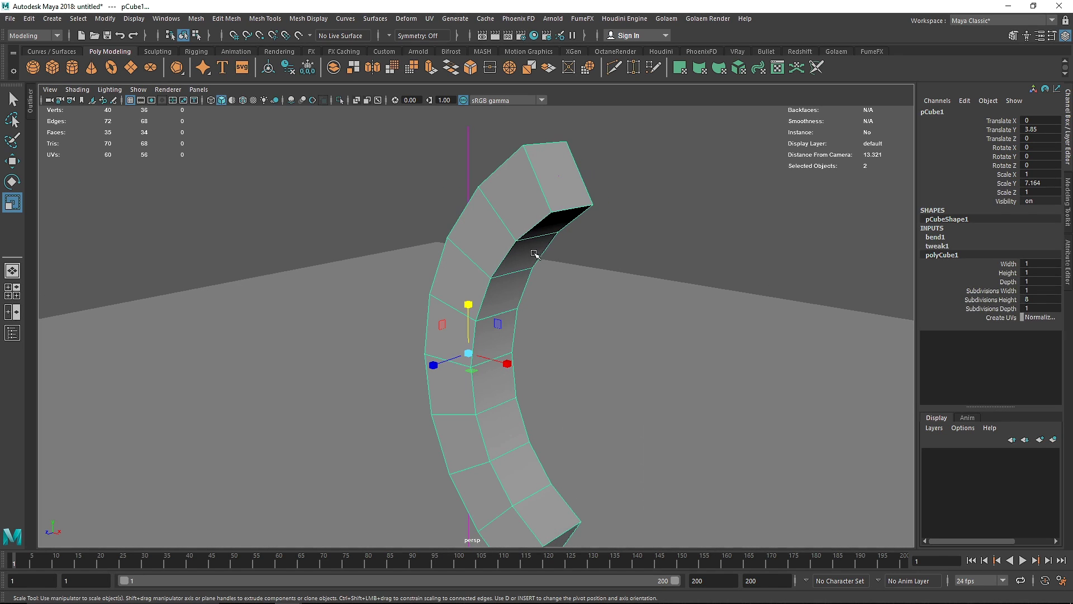
key("3")
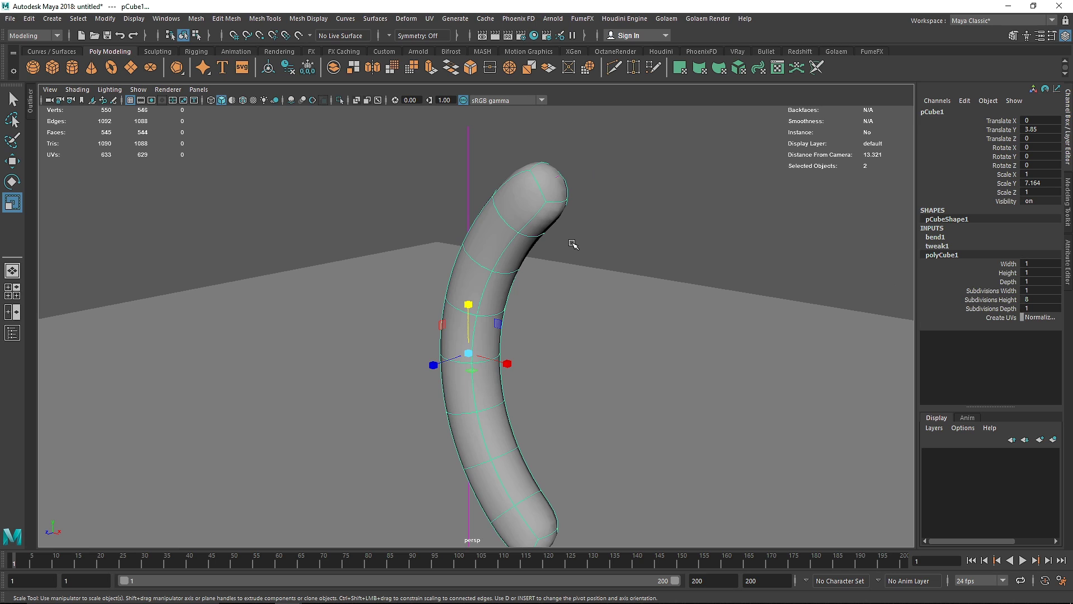
key("1")
left_click_drag(574, 239, 603, 251, "alt")
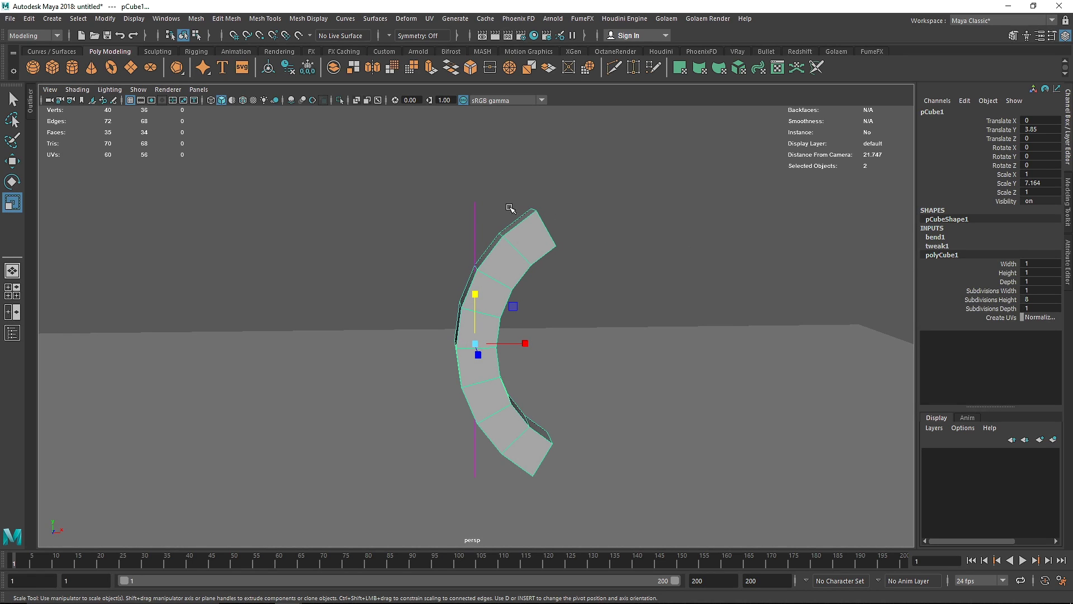
left_click_drag(428, 207, 409, 208, "alt")
scroll(464, 220, "up", 3)
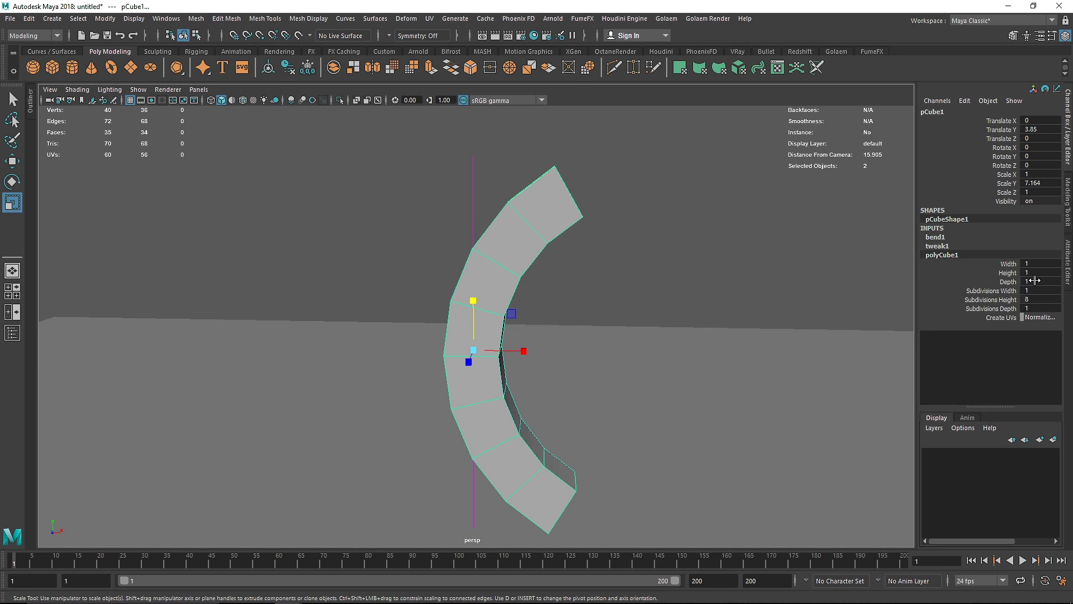
- Select the bend handle with the column and vary the bend1 Curvature interactively into small negative values
left_click_drag(504, 156, 447, 184)
left_click(949, 246)
left_click(1026, 263)
scroll(1027, 263, "down", 9)
scroll(1026, 263, "up", 4)
scroll(1027, 264, "down", 4)
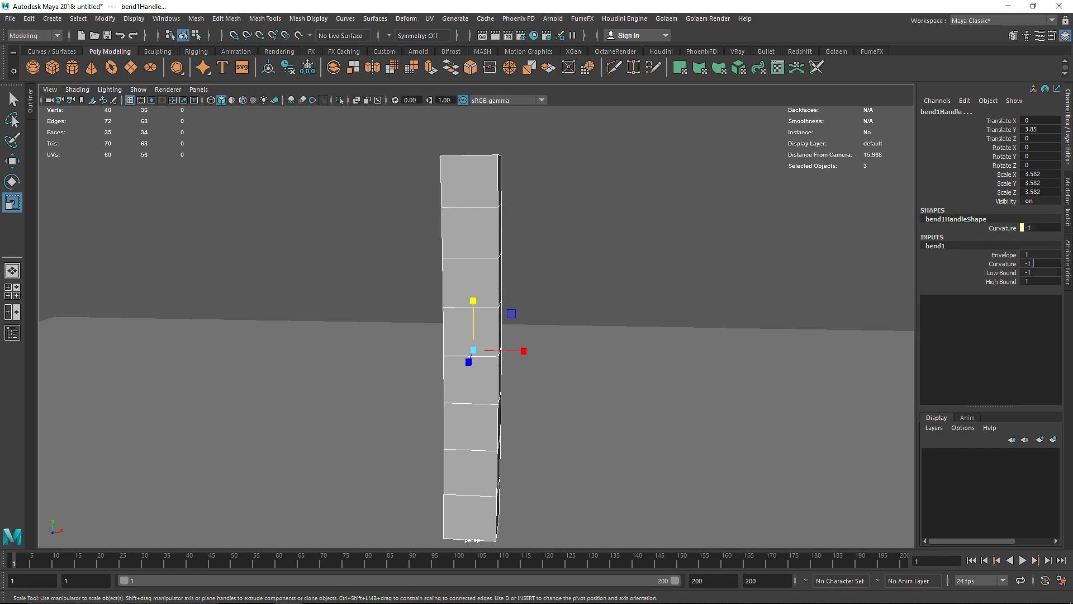
- Try bend1 Curvature values of -90 and 180, and finish with the Curvature set to 90
left_click(1043, 262)
type("-90")
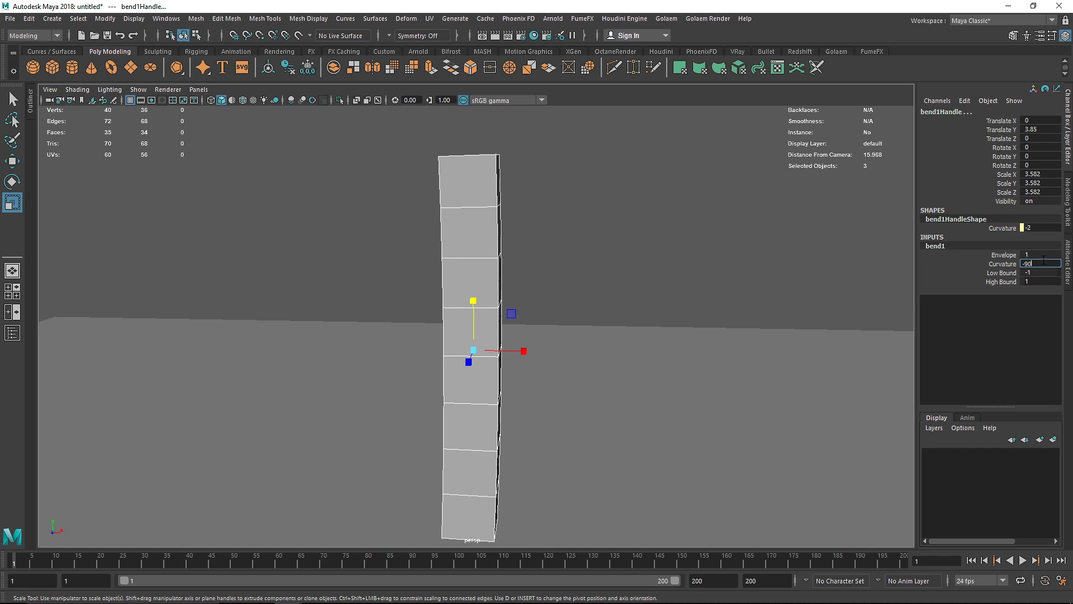
key("Return")
type("180")
key("Return")
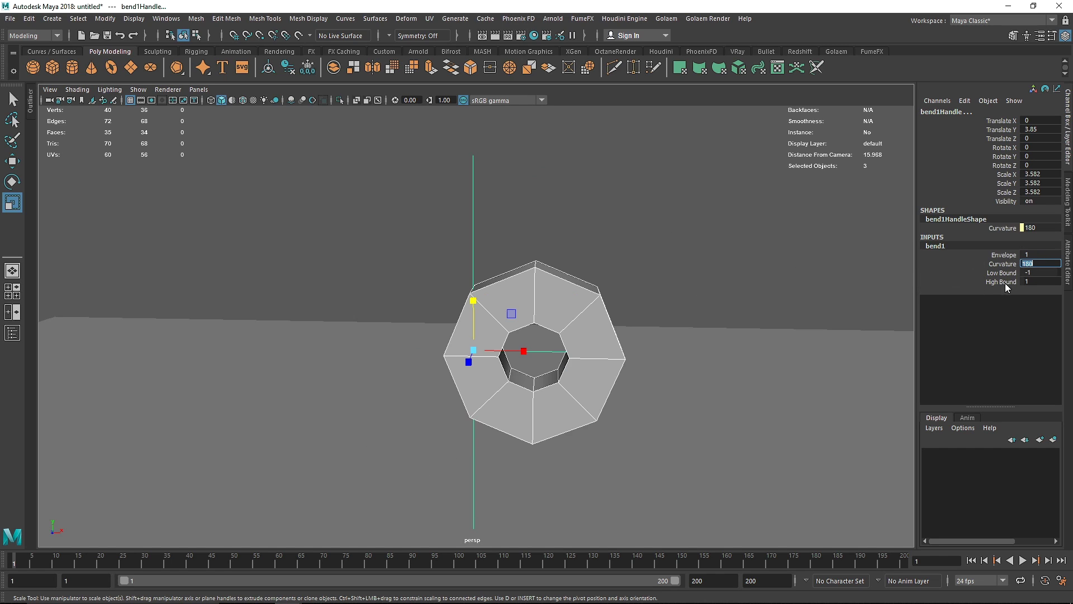
type("90")
key("Return")
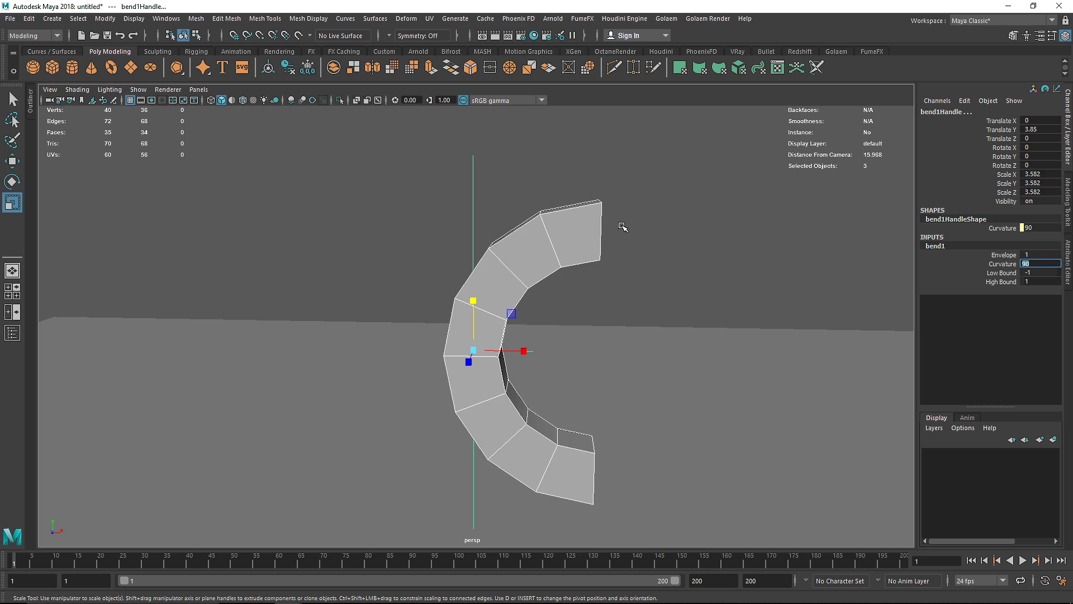
- Try rotating the column together with the bend handle, undo the rotation, and select only the bend handle
left_click_drag(468, 195, 512, 190, "alt")
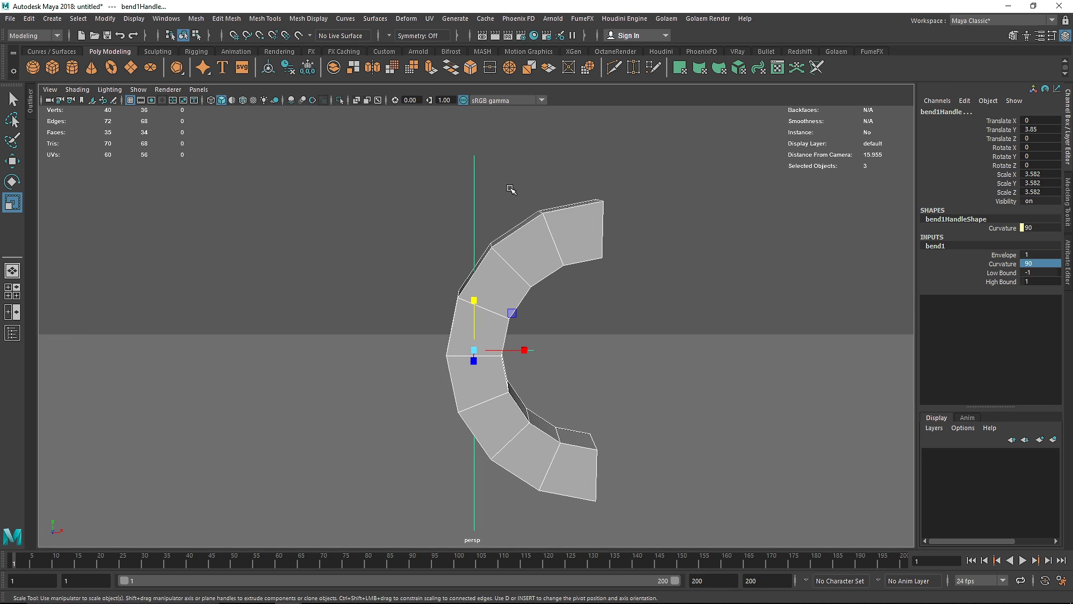
left_click_drag(511, 147, 240, 254)
key("e")
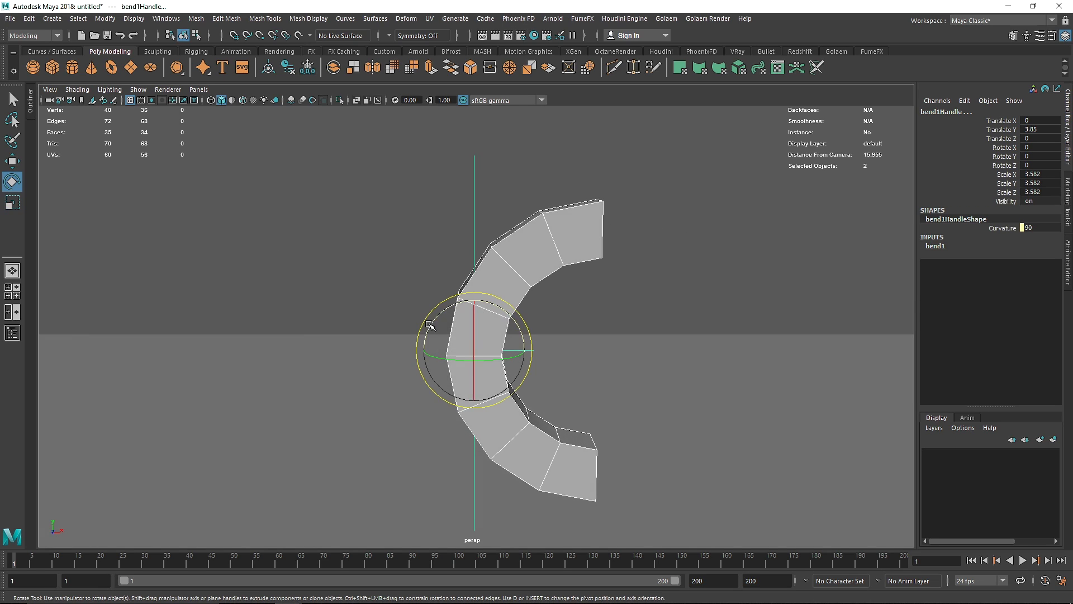
left_click_drag(449, 330, 589, 256)
key("ctrl+z")
left_click(547, 173)
left_click_drag(547, 174, 394, 212)
left_click_drag(497, 164, 403, 195)
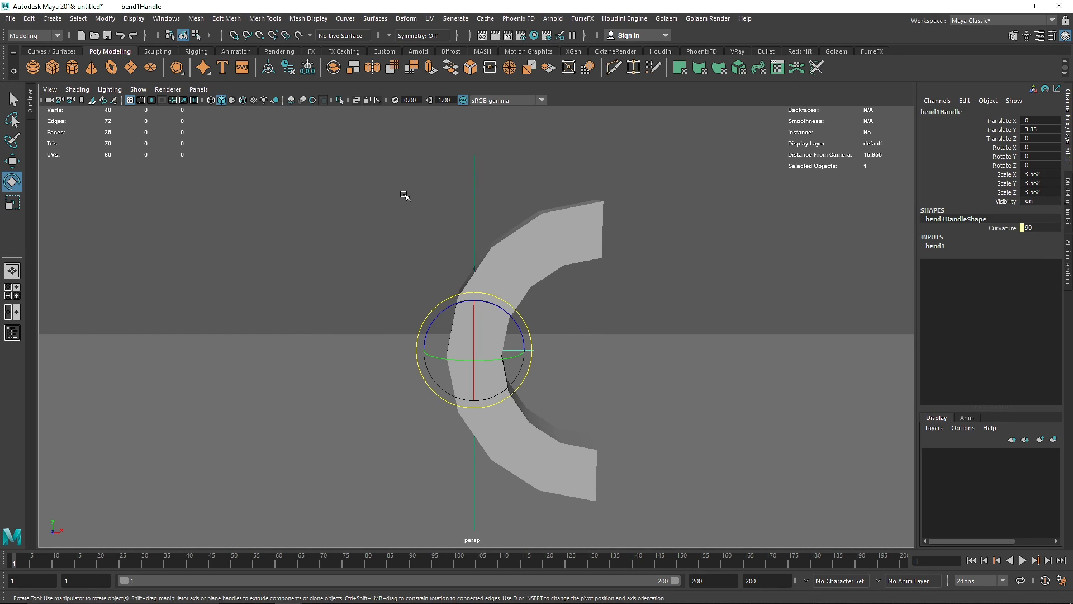
- Rotate the bend handle freely about its axes to try different bending directions on the column
left_click_drag(460, 312, 529, 342)
left_click_drag(464, 340, 378, 371)
left_click_drag(512, 343, 768, 341)
left_click(596, 223)
left_click_drag(484, 194, 538, 234)
- Set the bend handle's Translate Y and its X, Y and Z rotations to 0
left_click(1034, 147)
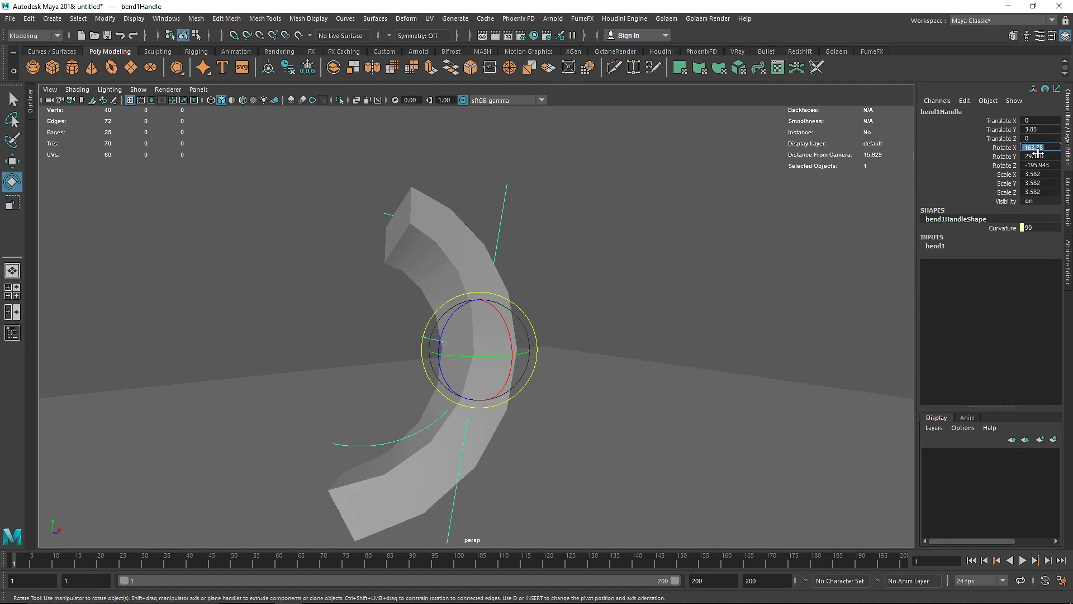
type("0")
key("Tab")
type("0")
left_click(1036, 129)
type("0")
left_click(1038, 165)
type("0")
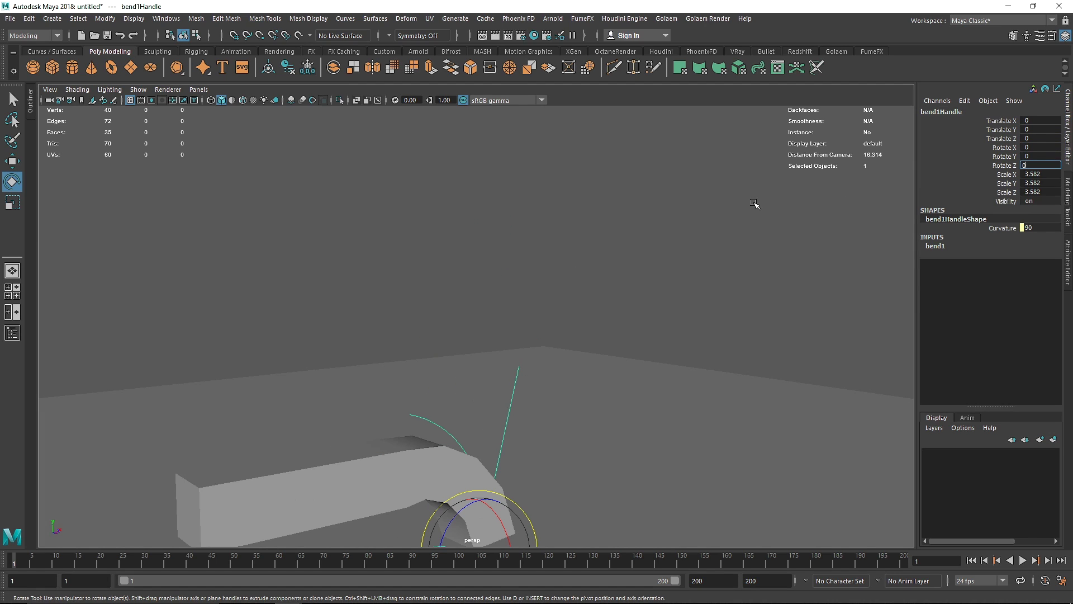
left_click(753, 197)
- Move the bend handle up along the column to about 4.35 in Translate Y
left_click(478, 375)
left_click_drag(494, 431, 447, 444, "alt")
key("w")
left_click_drag(476, 497, 508, 264)
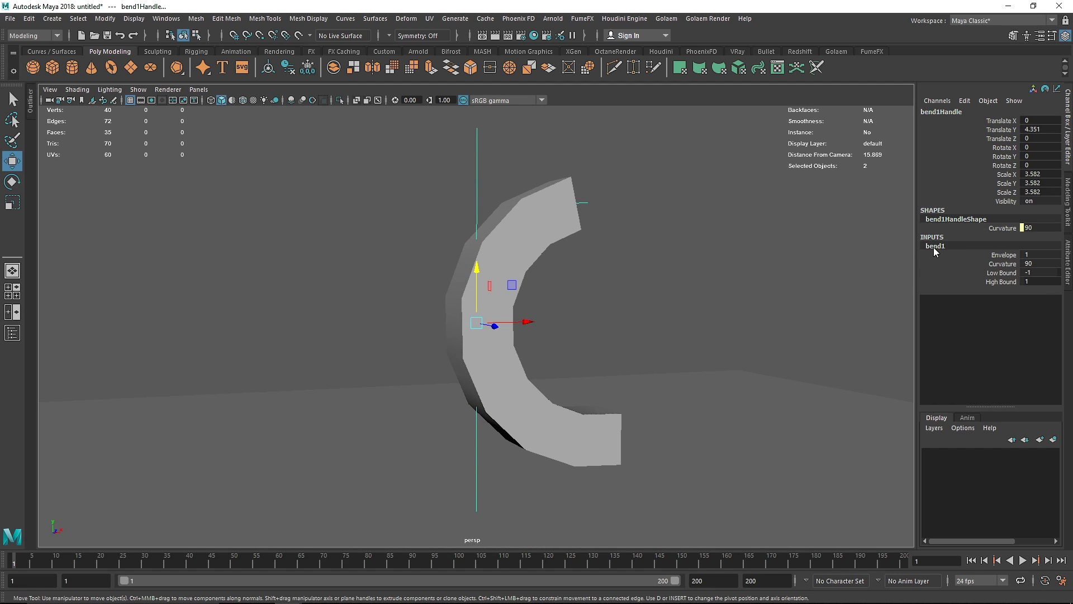
- Set the bend1 Envelope to 0 and turn X-ray display back on
left_click_drag(1036, 251, 1060, 252)
type("0")
key("Return")
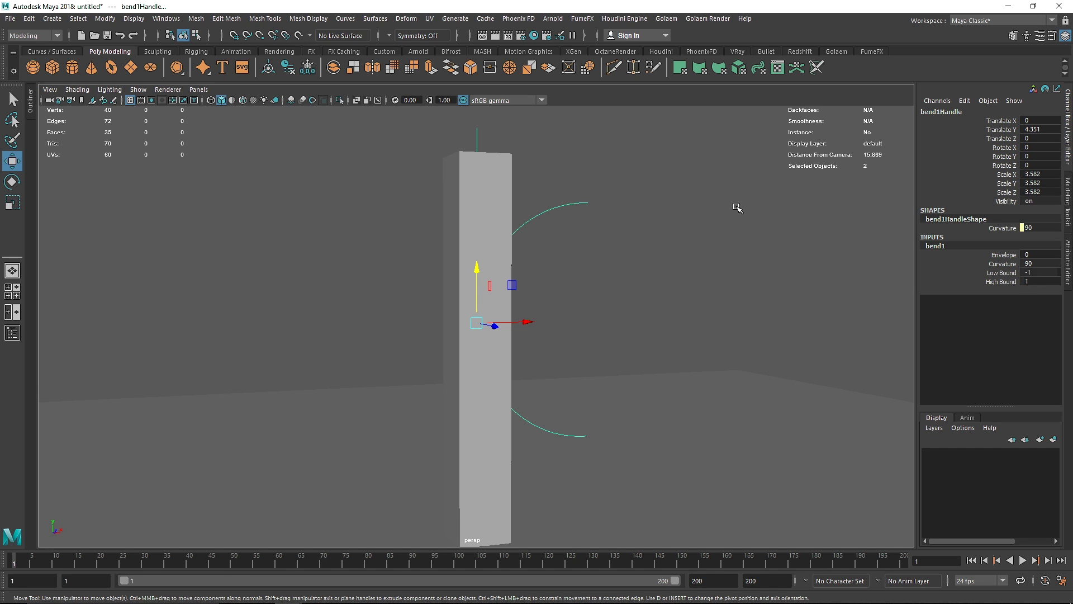
left_click_drag(545, 223, 566, 233, "alt")
scroll(565, 233, "down", 3)
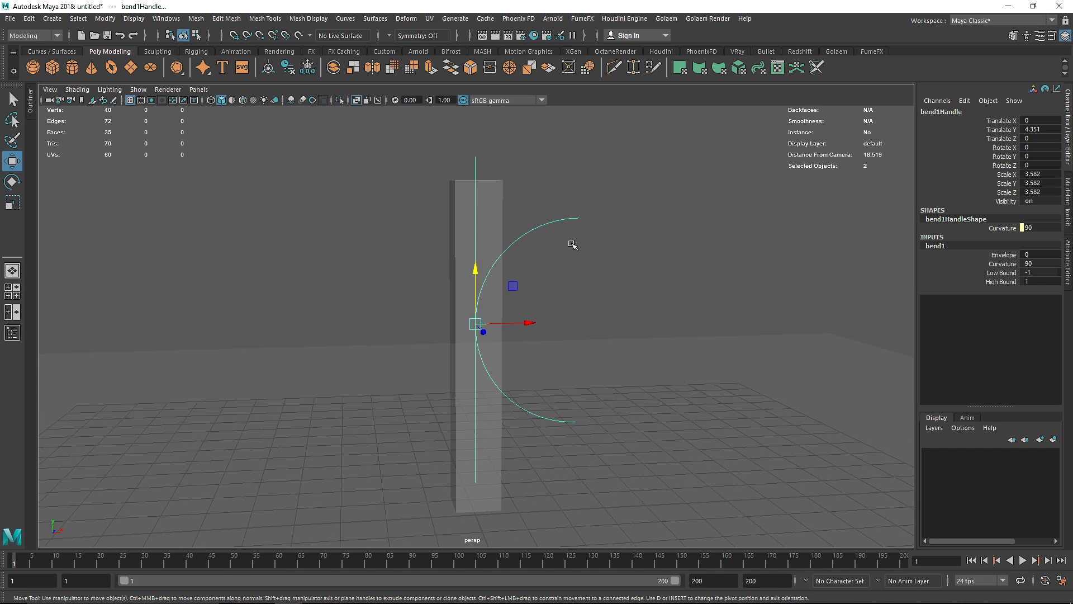
- Lower the bend handle to about 3.87 in Translate Y and set bend1's Low Bound to -2 and High Bound to 0
left_click_drag(475, 271, 475, 291)
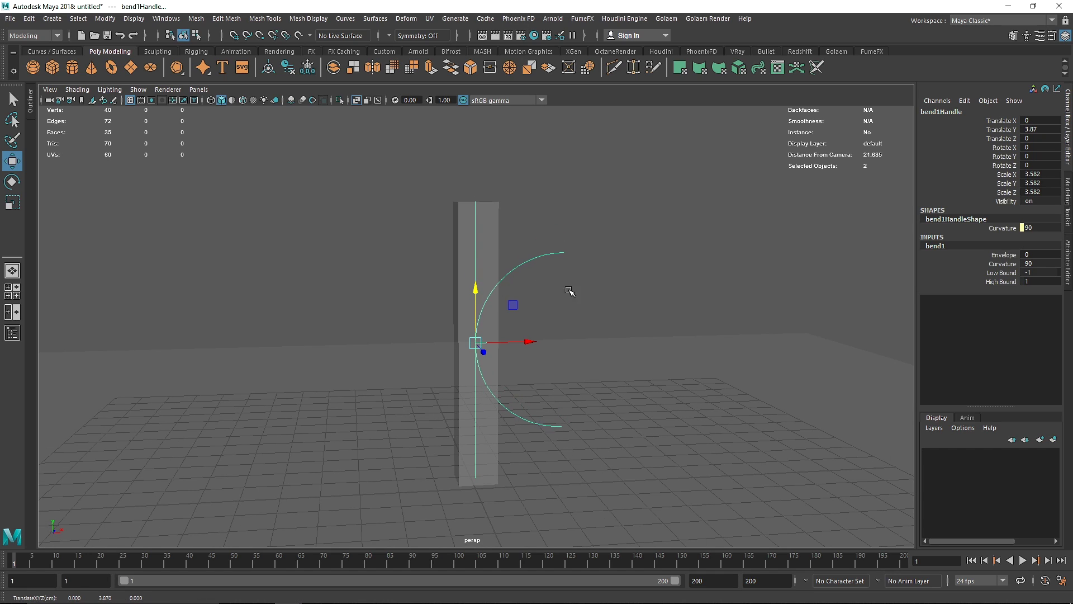
mouse_move(1039, 273)
left_mouse_down()
mouse_move(1005, 272)
mouse_move(1060, 273)
mouse_move(1037, 273)
mouse_move(1060, 272)
mouse_move(1049, 272)
left_mouse_up()
key("Delete")
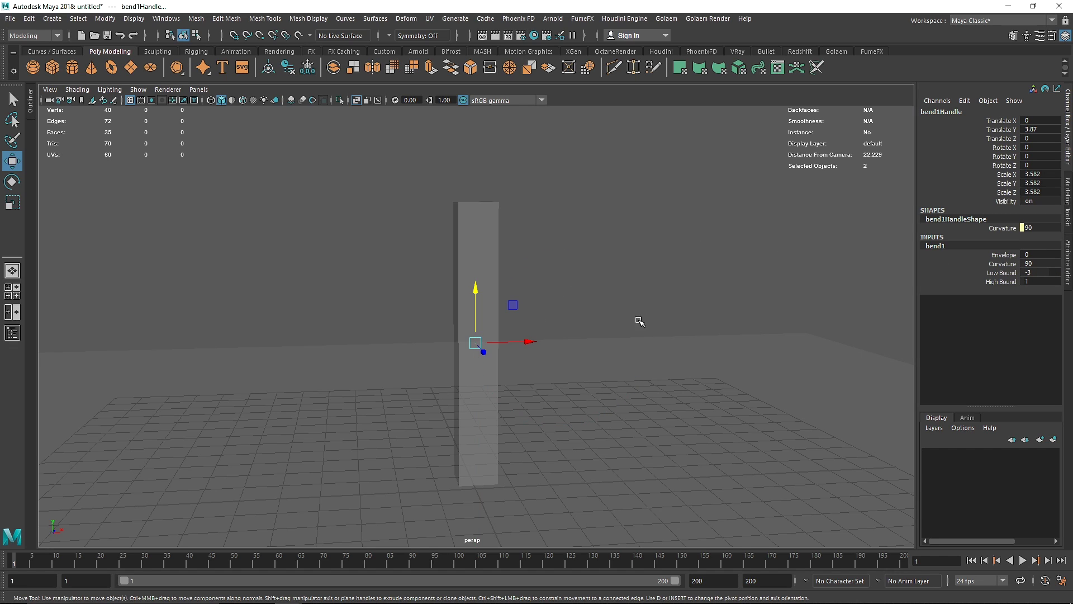
key("ctrl+z")
left_click_drag(1036, 281, 1021, 281, "ctrl")
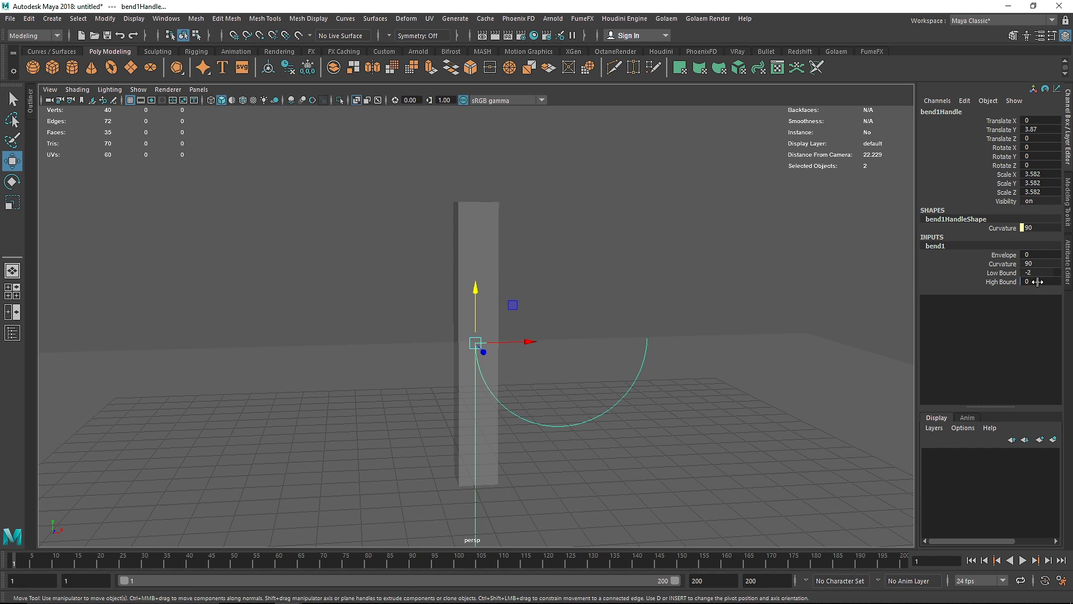
- Select the column and set its bend1 Envelope to 1
left_click(491, 213)
left_click(936, 237)
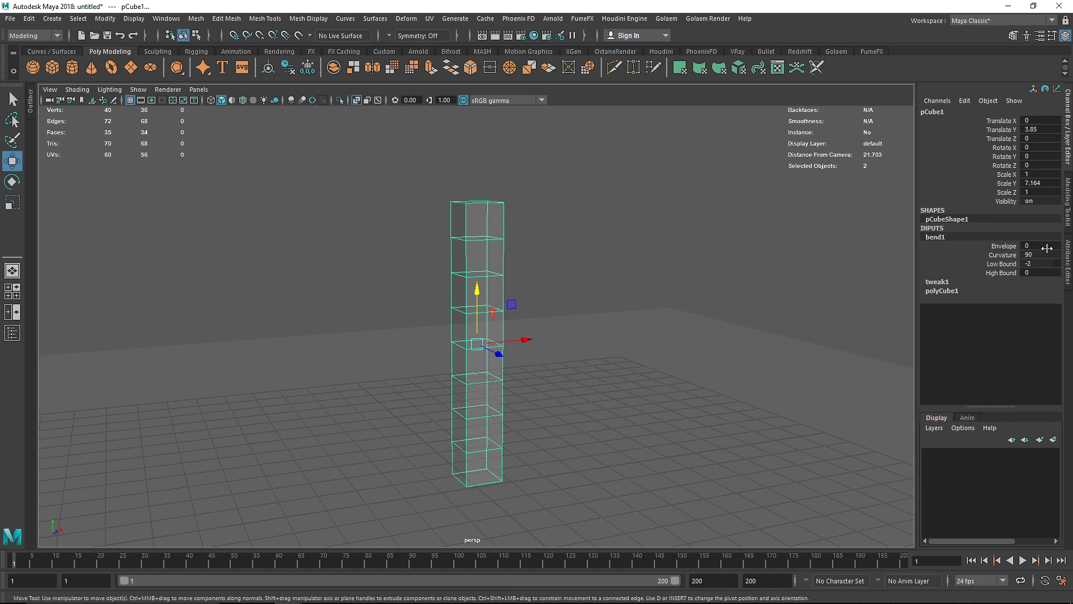
left_click_drag(1049, 249, 1071, 249, "ctrl")
left_click_drag(683, 321, 631, 314, "alt")
left_click(953, 290)
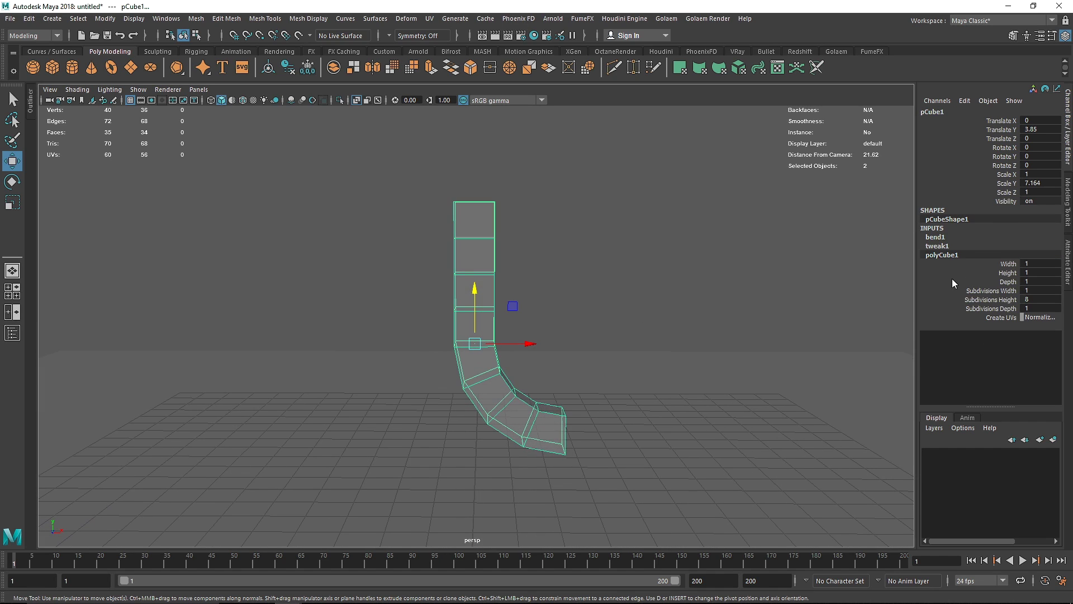
- Try a bend1 High Bound of 4 on the column and return it to 0
left_click(941, 237)
left_click_drag(1020, 272, 1032, 272)
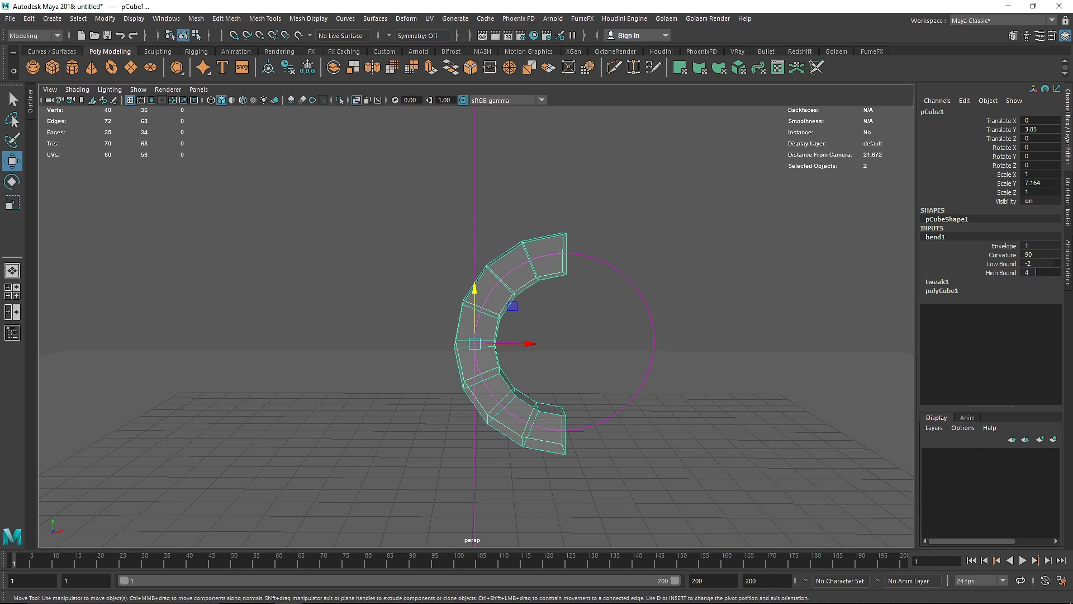
middle_click_drag(1023, 272, 1021, 272)
left_click_drag(621, 299, 533, 280, "alt")
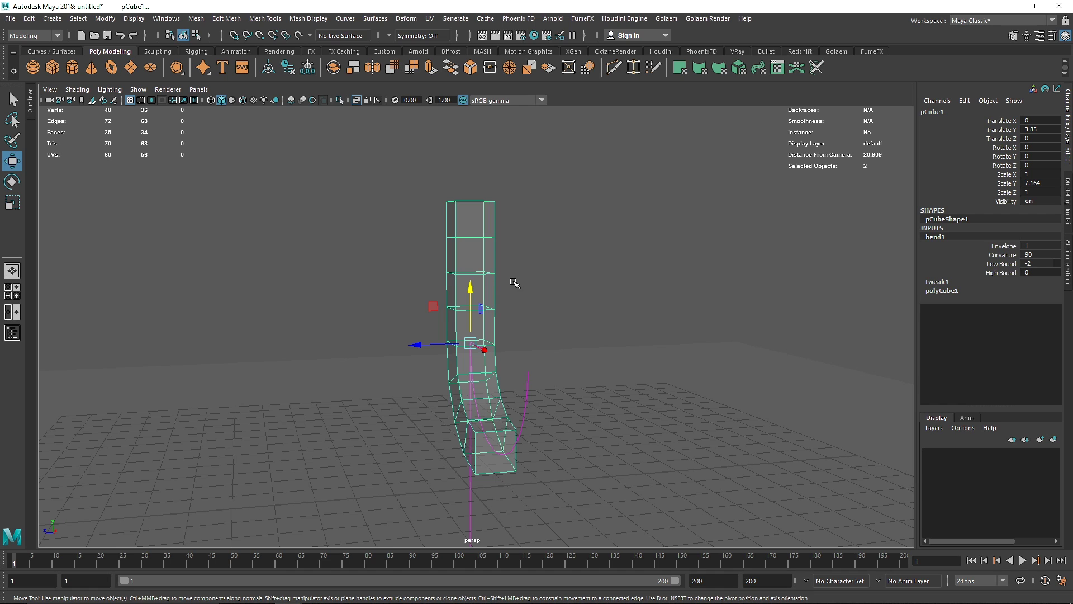
left_click_drag(518, 276, 600, 264, "alt")
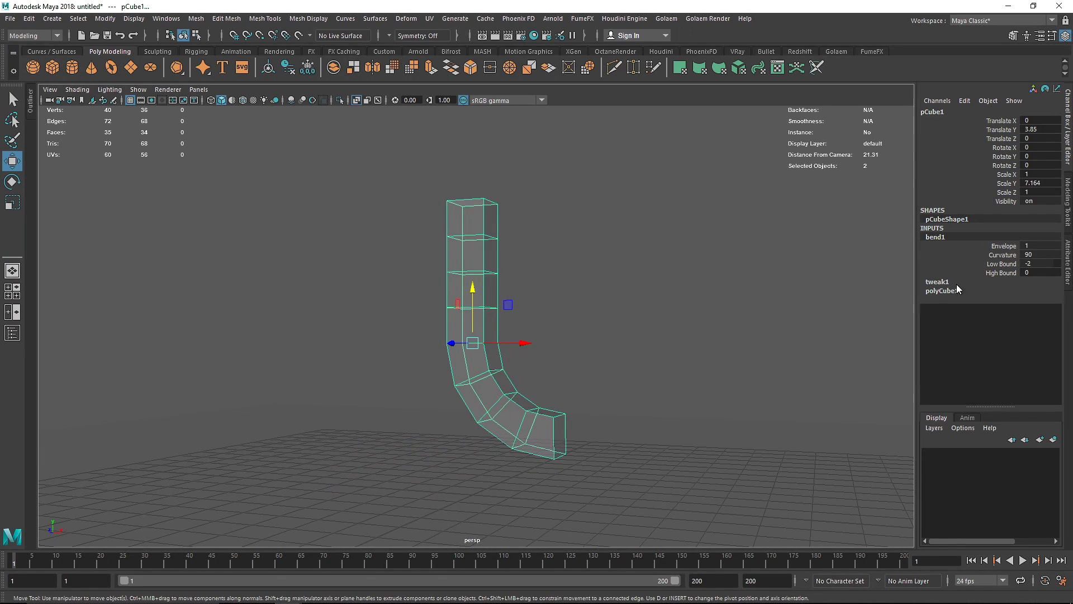
- Try a bend1 High Bound of 1, return it to 0, and set the Low Bound to -3
left_click(1024, 272)
type("1")
key("Return")
left_click_drag(1036, 272, 1023, 272)
left_click(1033, 263)
key("Return")
- Move the column down through the bend to about 1.8 in Translate Y and deselect it
left_click_drag(473, 310, 499, 394)
left_click_drag(620, 399, 510, 343, "alt")
scroll(489, 419, "down", 3)
left_click(570, 307)
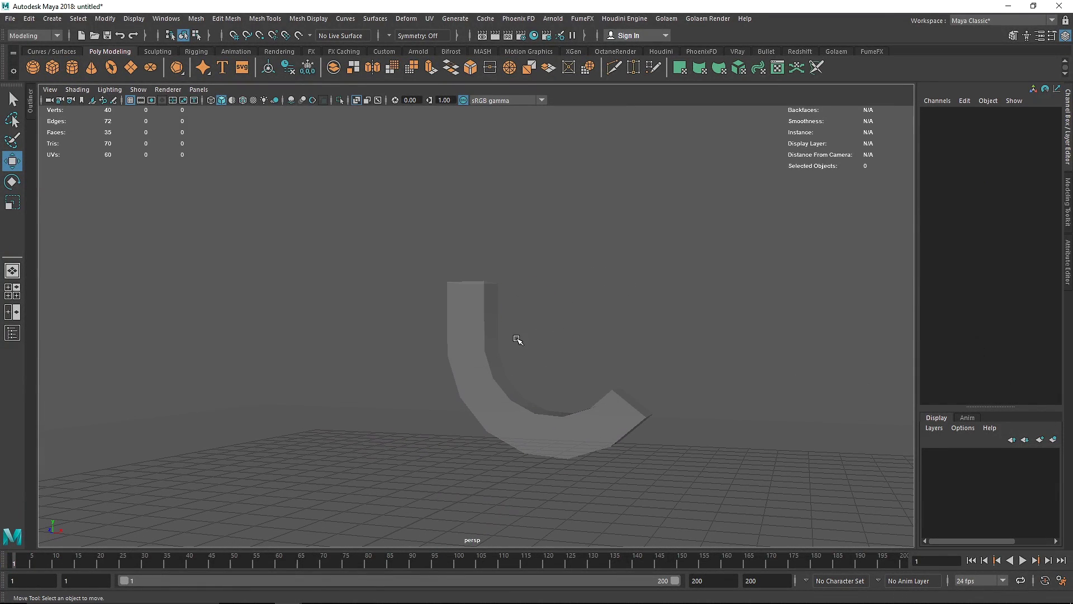
- Set the column's bend1 Curvature to 180 and move the column back up to about 3.79 in Translate Y
left_click(487, 326)
left_click(938, 236)
left_click_drag(1035, 247, 1072, 255)
left_click(1039, 255)
left_click(1039, 255)
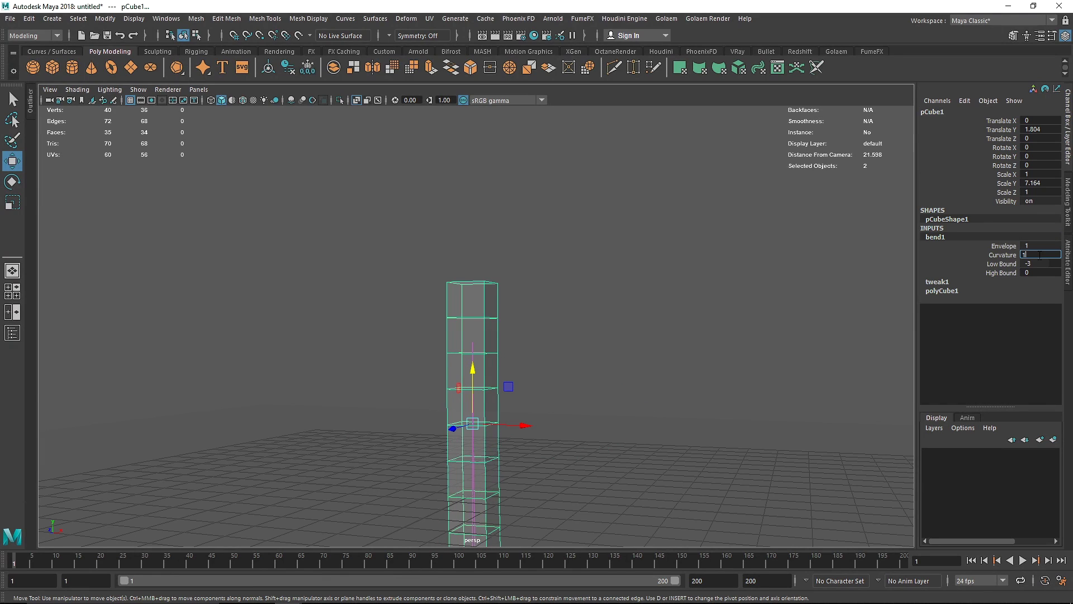
type("180")
key("Return")
left_click_drag(479, 373, 479, 300)
left_click_drag(589, 337, 558, 329, "alt")
- Delete the bent column and create a polygon plane in its place
left_click_drag(580, 235, 416, 282)
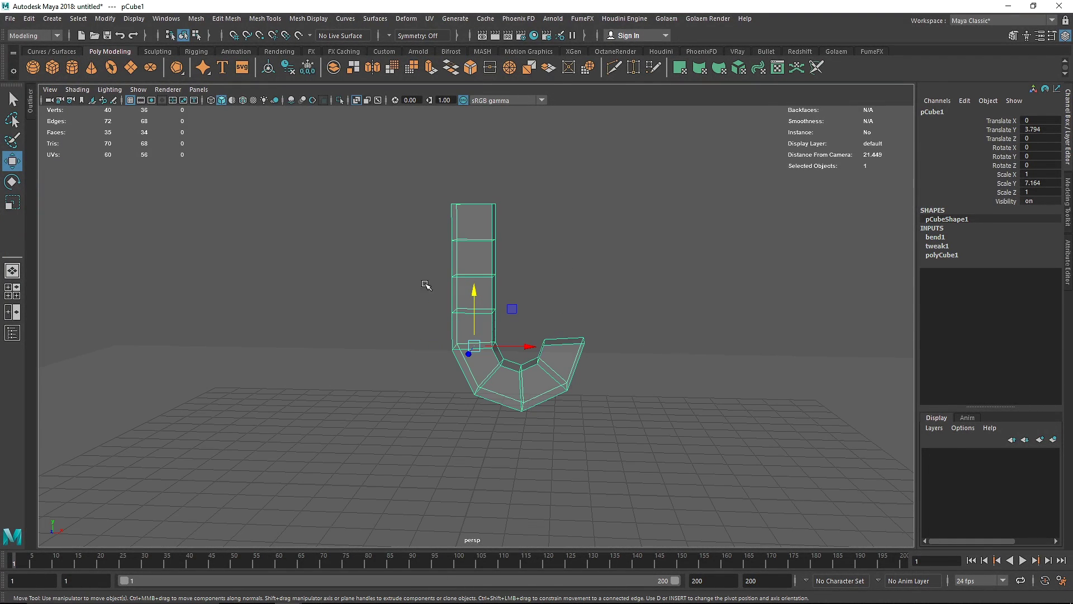
key("Delete")
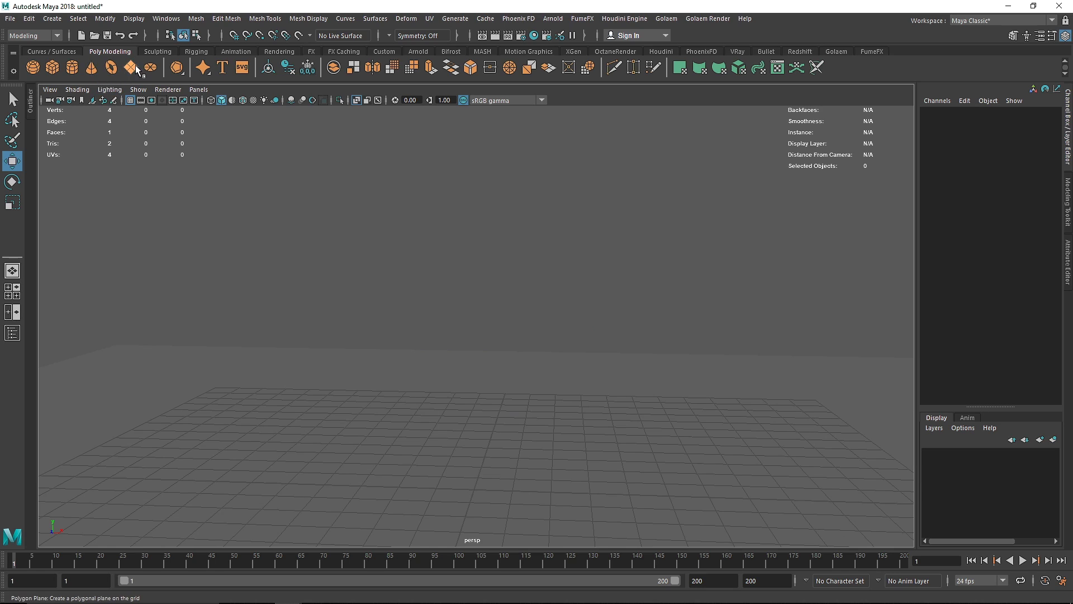
left_click(131, 68)
- Turn off X-ray display and scale the plane to about 26.5 in X and 7.5 in Y and Z
left_click_drag(476, 379, 647, 352)
left_click(356, 100)
key("r")
scroll(547, 373, "down", 2)
left_click_drag(431, 369, 459, 368, "alt")
- Raise the stretched plane above the ground plane to about 11.9 in Translate Y
key("w")
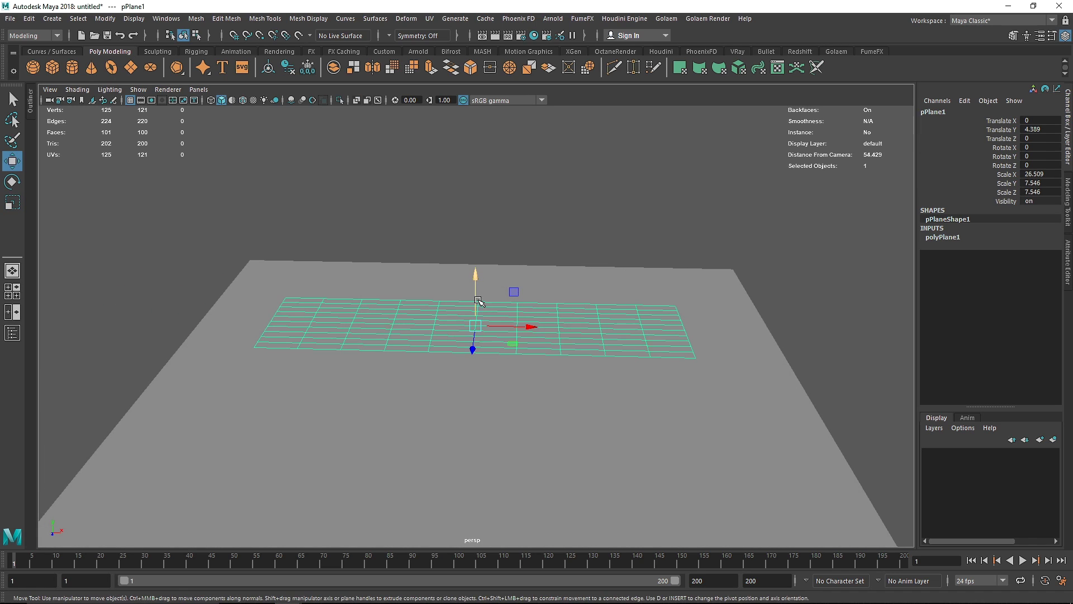
left_click_drag(474, 300, 474, 183)
left_click_drag(525, 242, 491, 255, "alt")
middle_click_drag(491, 254, 482, 330, "alt")
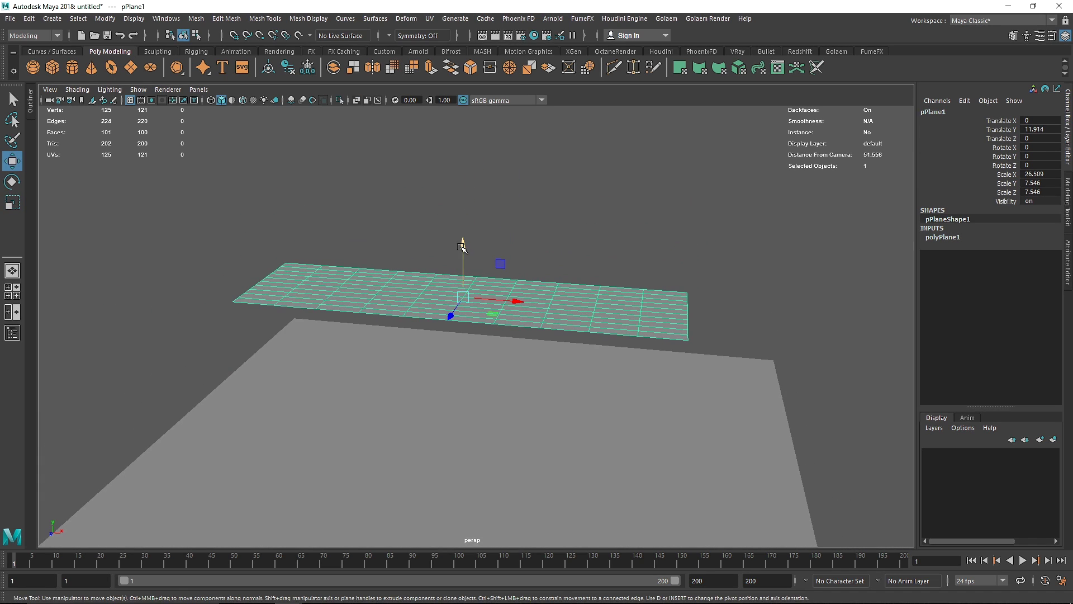
- Apply a nonlinear Bend deformer to the stretched plane
left_click(405, 18)
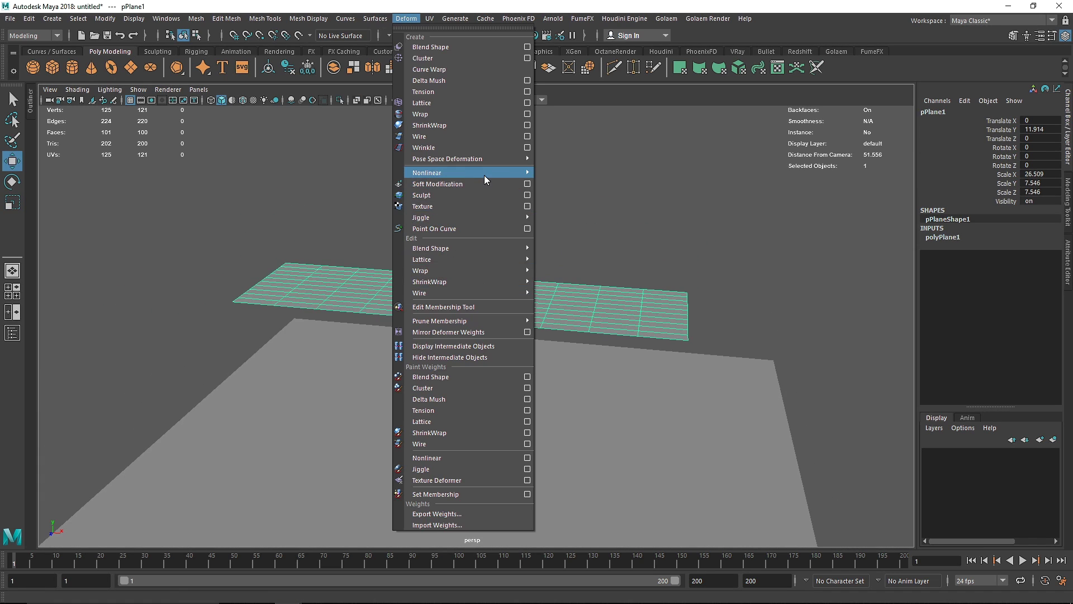
mouse_move(484, 175)
left_click(567, 184)
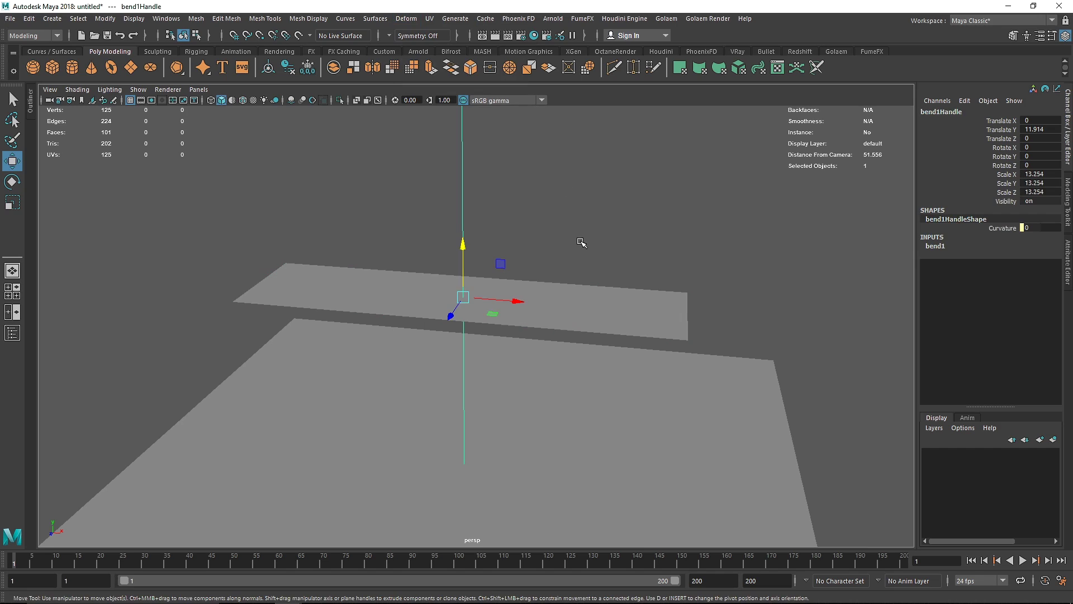
- Set the plane's bend1 Curvature to 90
left_click(934, 245)
double_click(1043, 226)
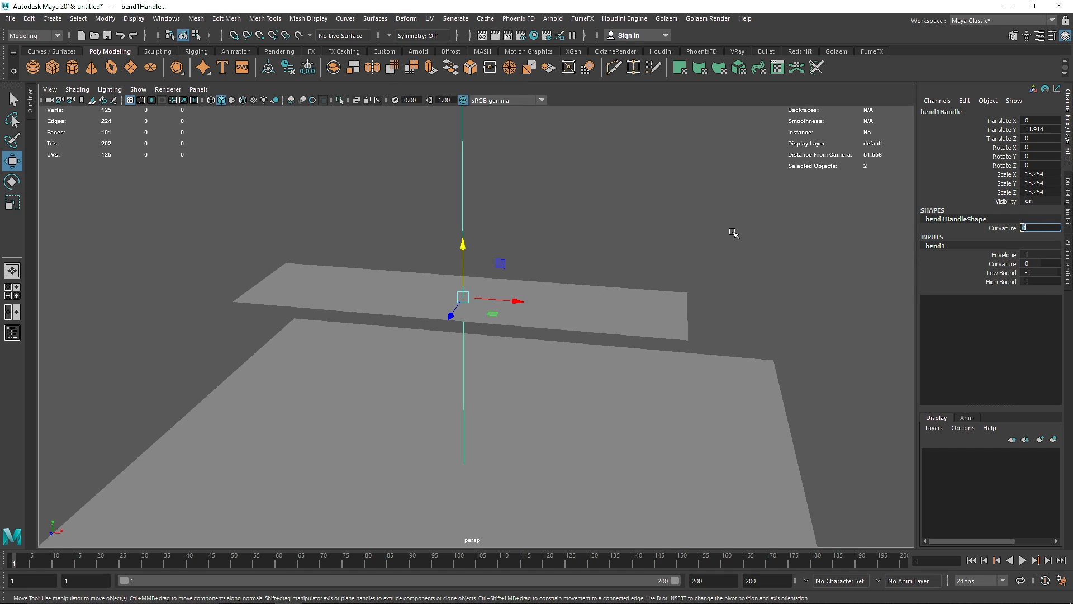
left_click(611, 294)
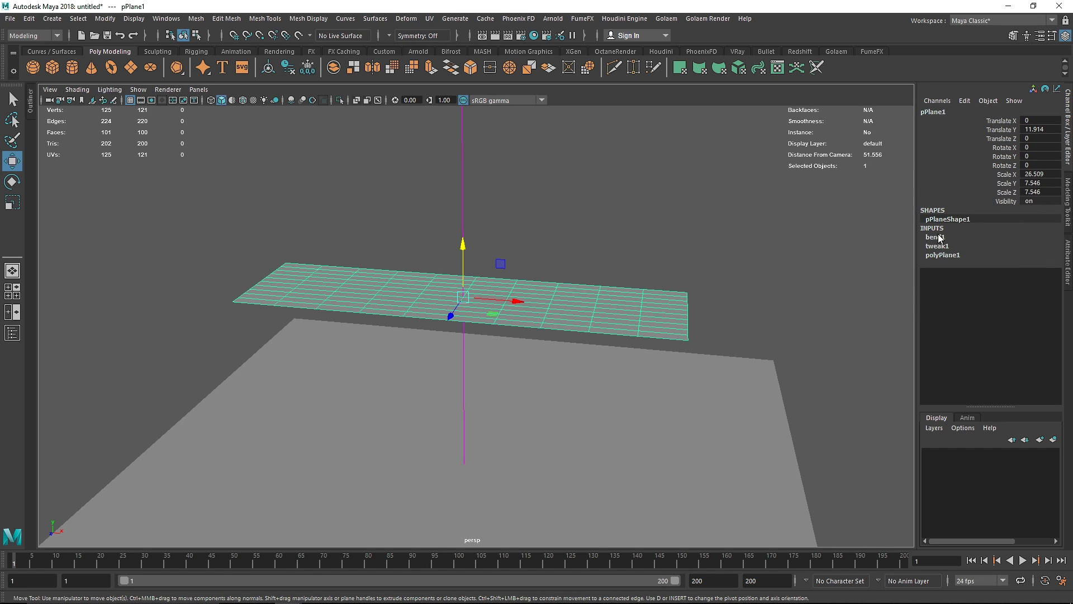
left_click(936, 237)
double_click(1034, 255)
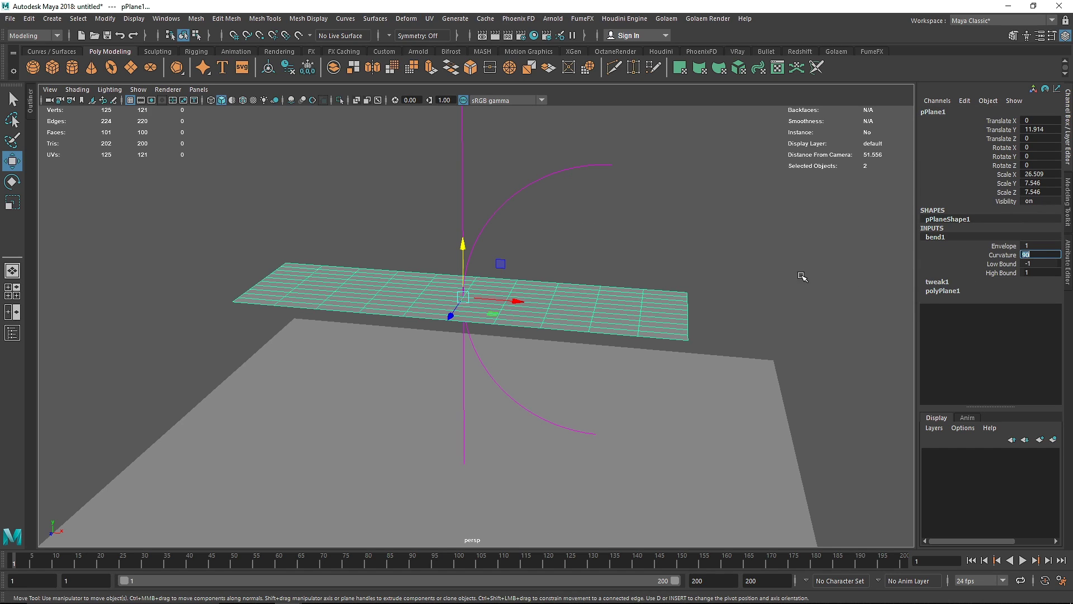
- Rotate the bend handle to 90 degrees in Z so the plane curves upward along its length
left_click_drag(544, 221, 525, 240)
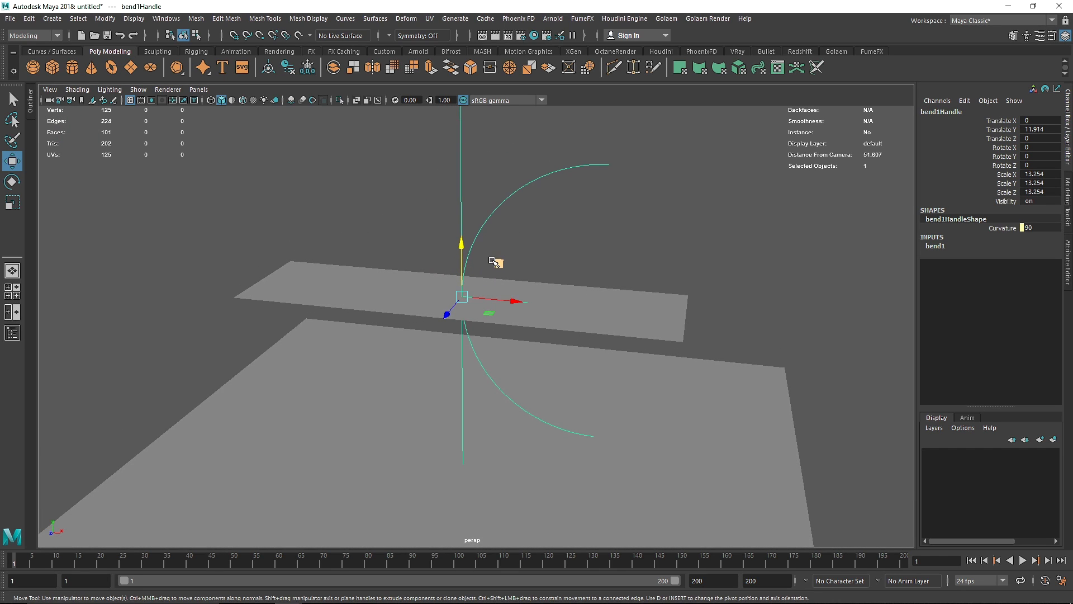
key("e")
left_click_drag(493, 260, 557, 216)
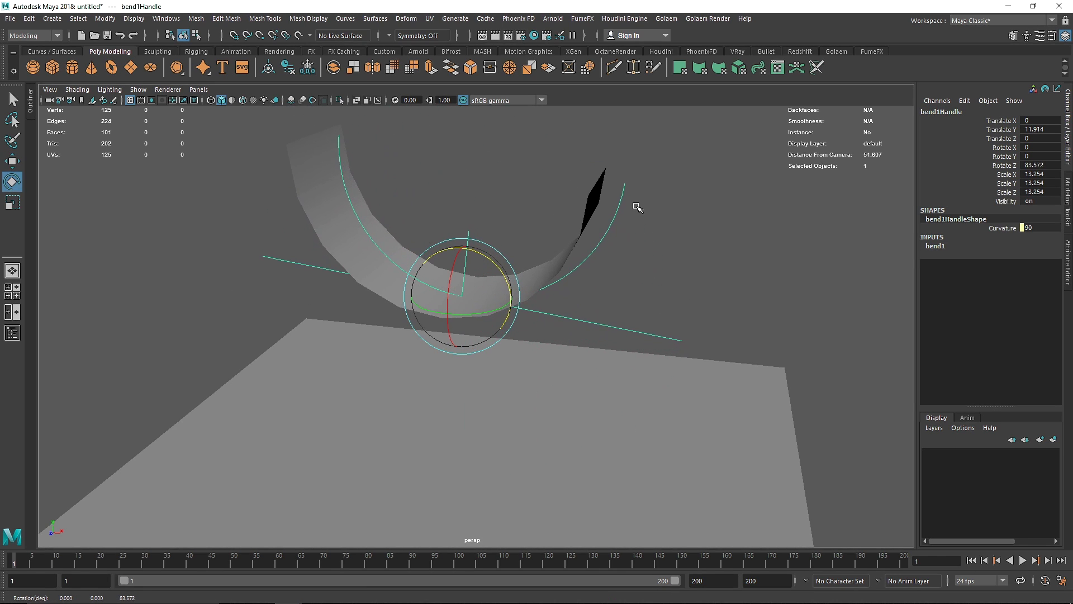
double_click(1039, 165)
key("Return")
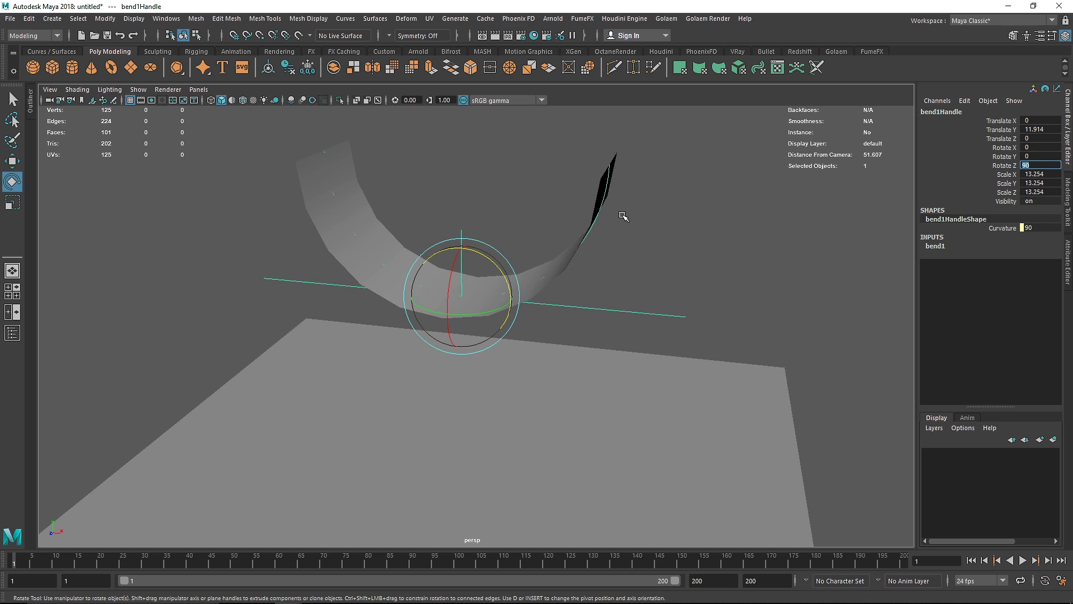
- Try bend1 Curvature values of 60 and 45 on the plane and reduce it to 40
left_click(936, 246)
double_click(1033, 263)
type("60")
key("Return")
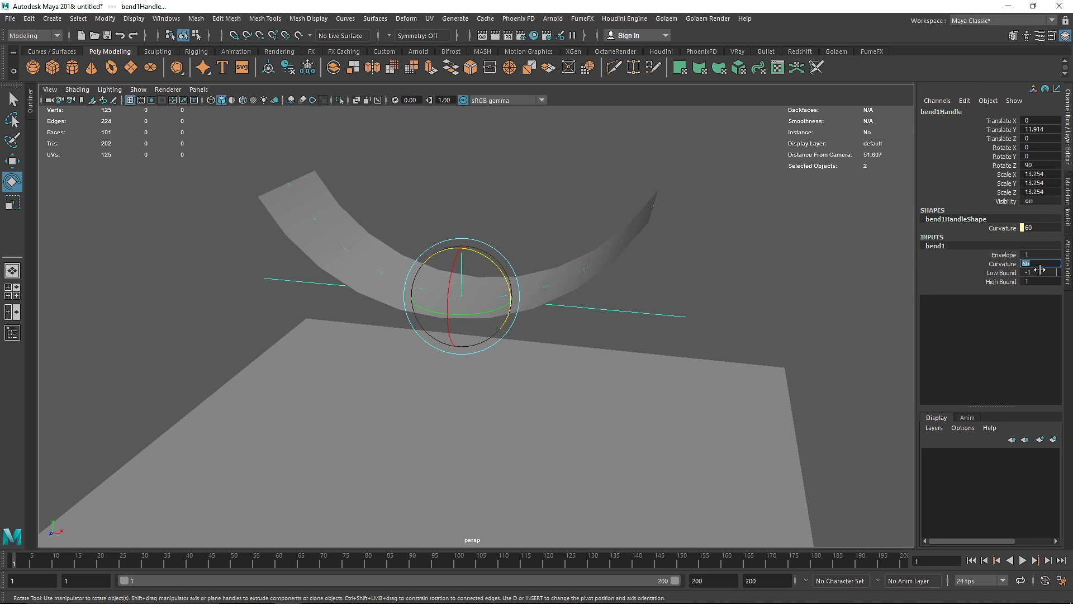
type("45")
key("Return")
- Examine the curved plane and its bend handle from different angles
left_click(606, 218)
left_click_drag(469, 269, 540, 245, "alt")
left_click(497, 286)
left_click(578, 215)
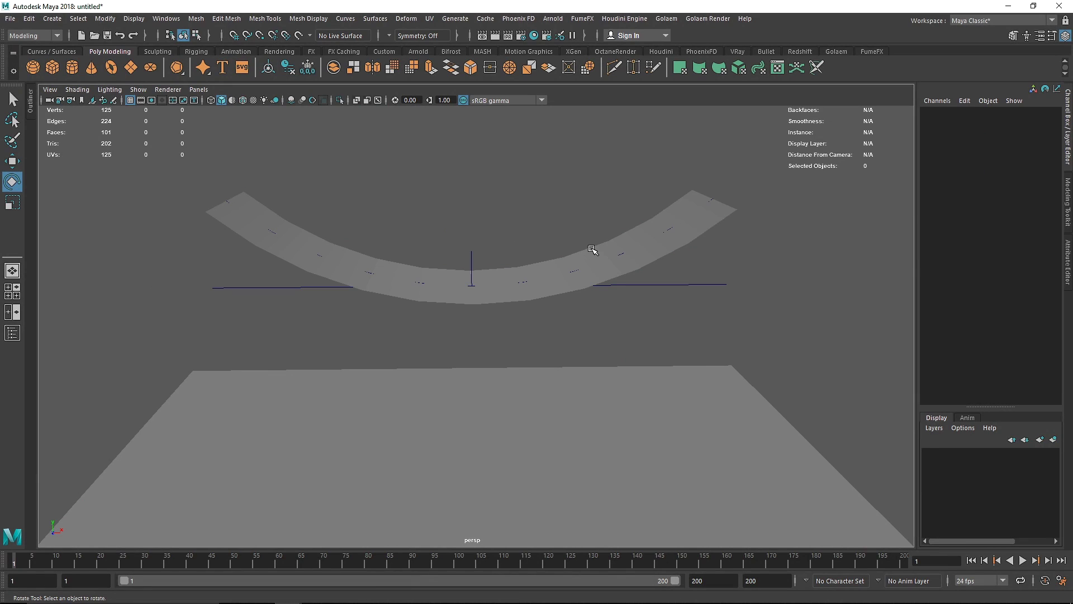
left_click(380, 272)
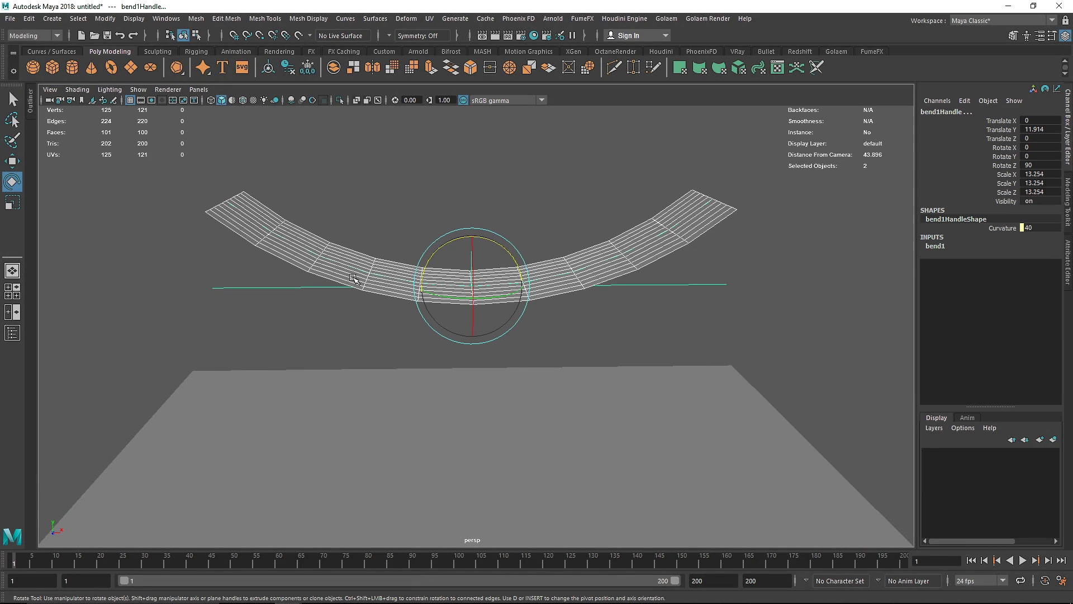
left_click(446, 252)
left_click_drag(445, 252, 391, 238, "alt")
left_click_drag(216, 239, 253, 293)
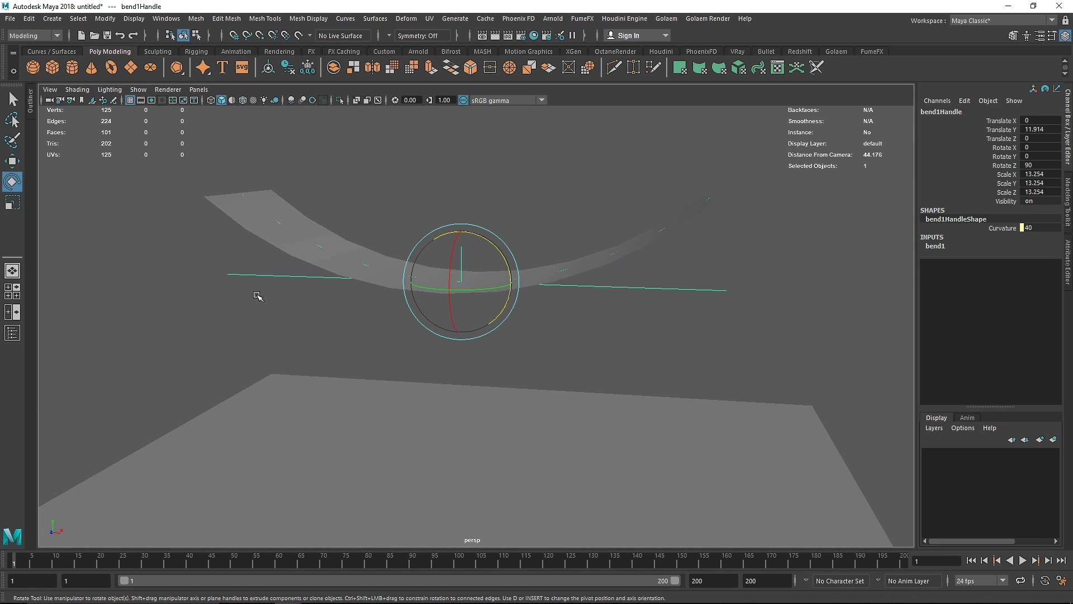
left_click(391, 211)
- Select the curved plane together with its bend handle and delete their history
left_click_drag(366, 199, 368, 296)
left_click(28, 18)
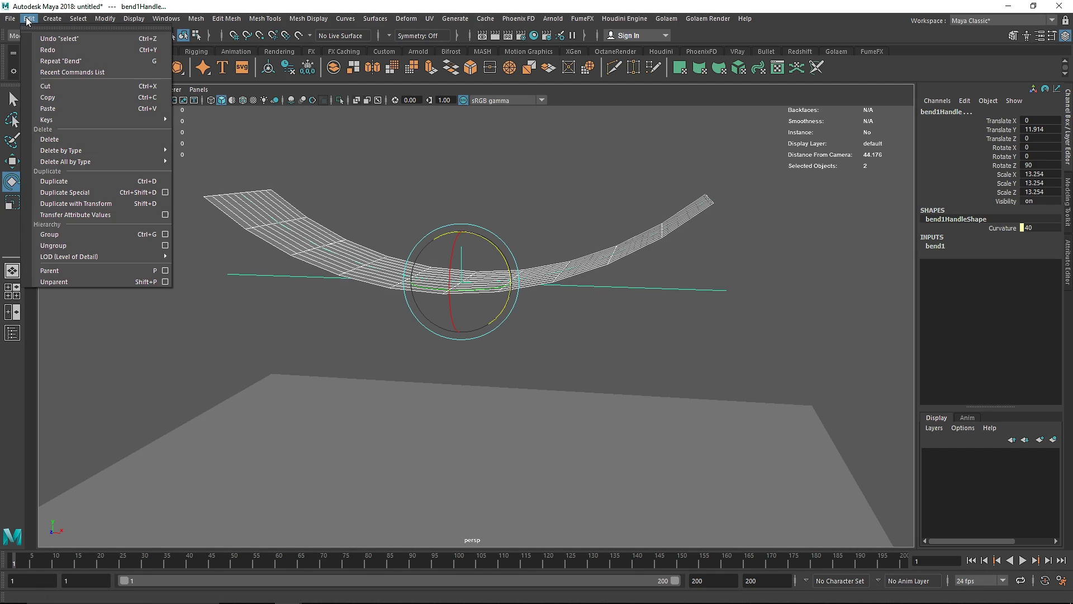
mouse_move(132, 150)
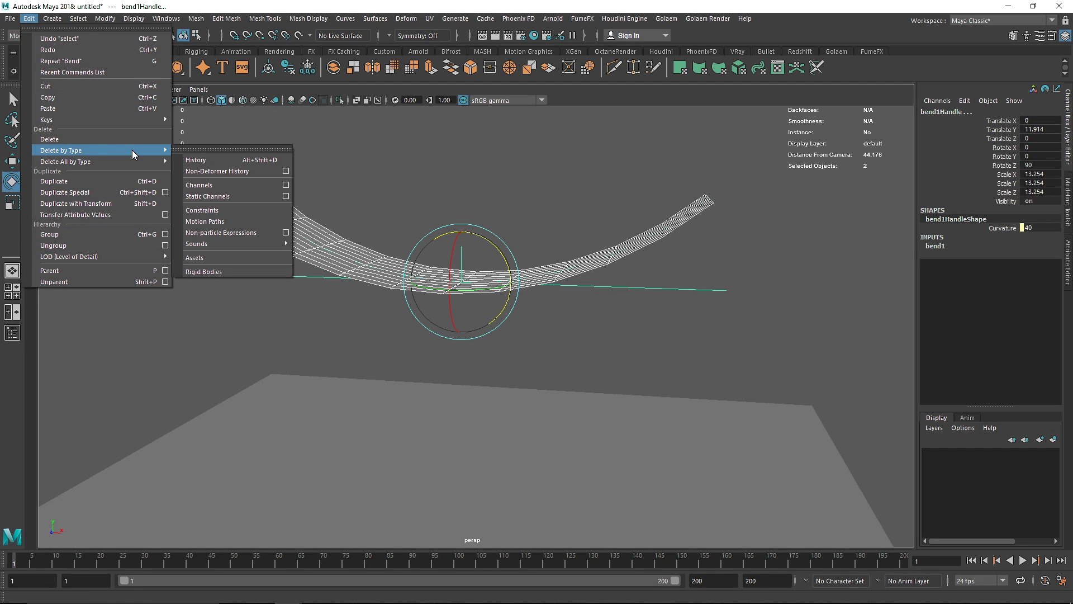
left_click(210, 162)
left_click(385, 211)
left_click_drag(384, 211, 440, 288, "alt")
- Inspect the curved plane's remaining inputs and its mesh from different angles
left_click(432, 253)
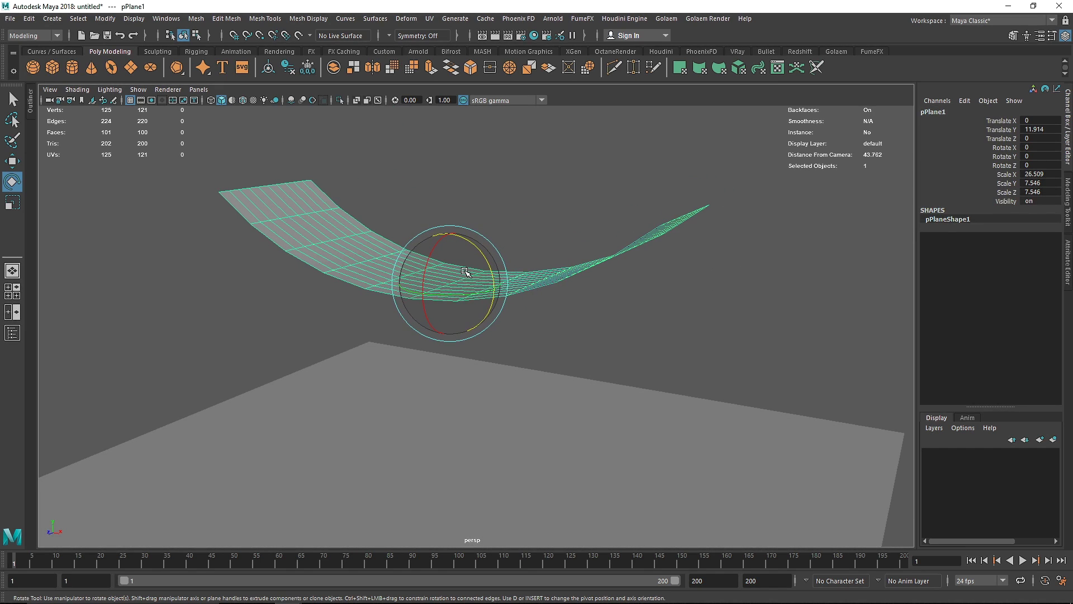
left_click(565, 250)
left_click(474, 268)
left_click_drag(546, 290, 913, 231, "alt")
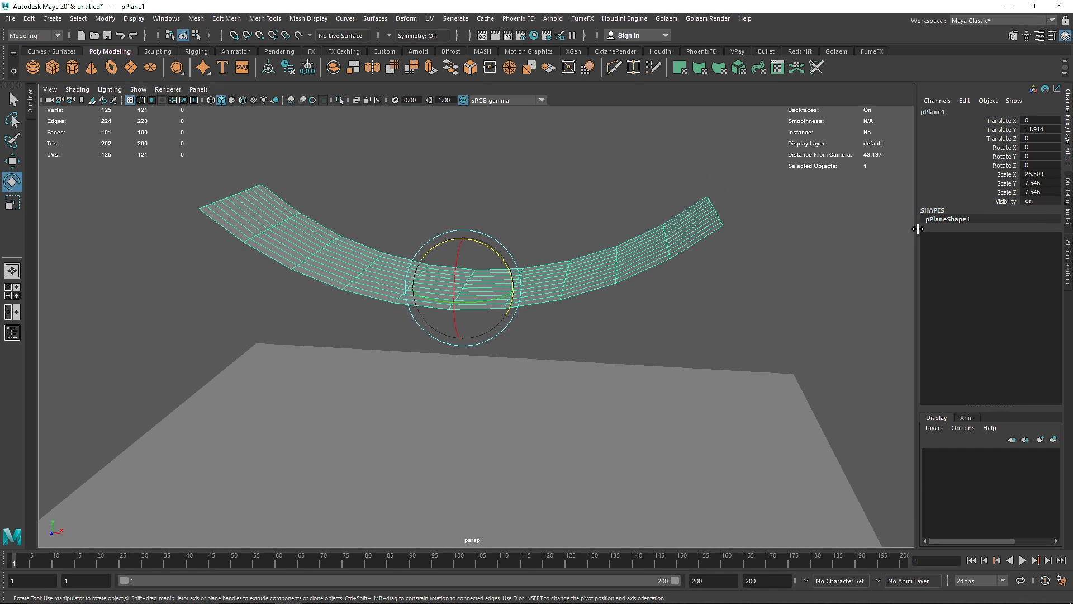
left_click(565, 256)
left_click_drag(532, 280, 474, 283, "alt")
- Smooth the curved plane's mesh and deselect it
left_click(474, 283)
left_click_drag(527, 201, 538, 227, "alt")
left_click(538, 227)
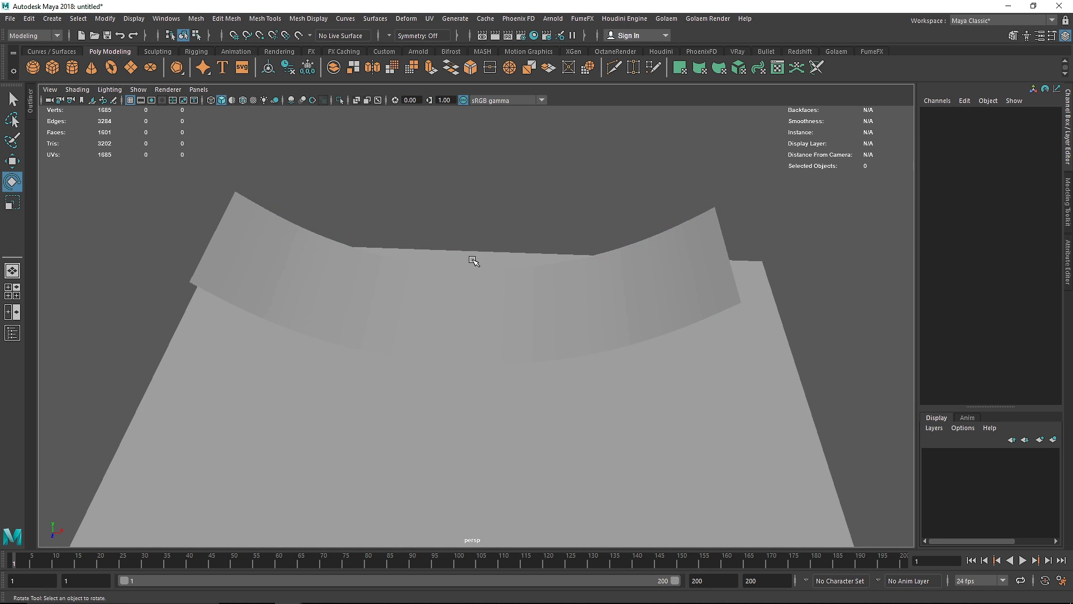
left_click_drag(486, 256, 402, 227, "alt")
- Delete the curved plane, leaving only the ground plane
left_click(395, 259)
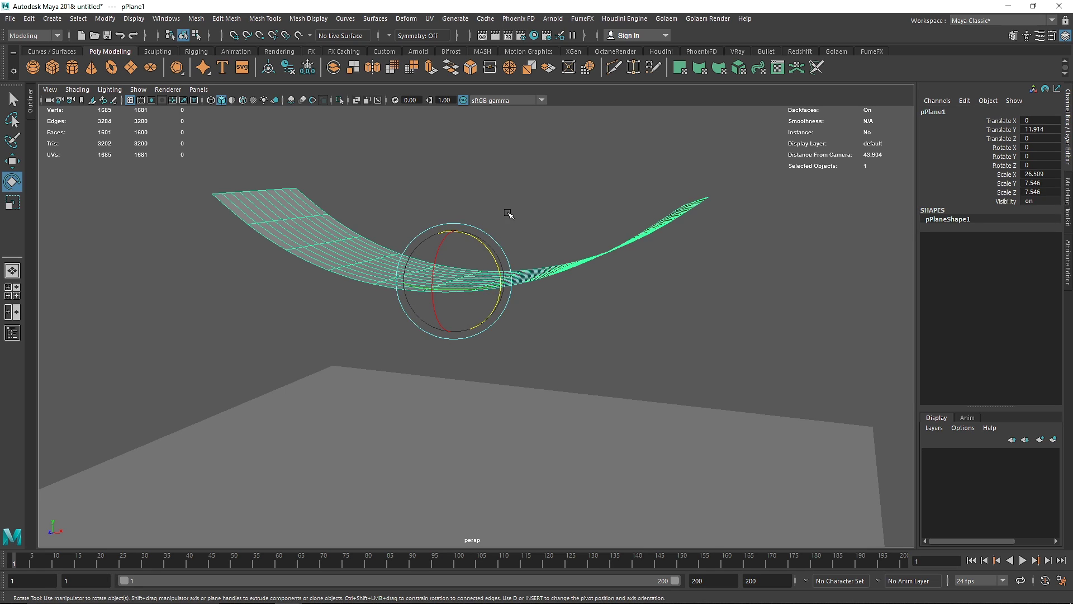
key("Delete")
left_click_drag(591, 322, 546, 325, "alt")
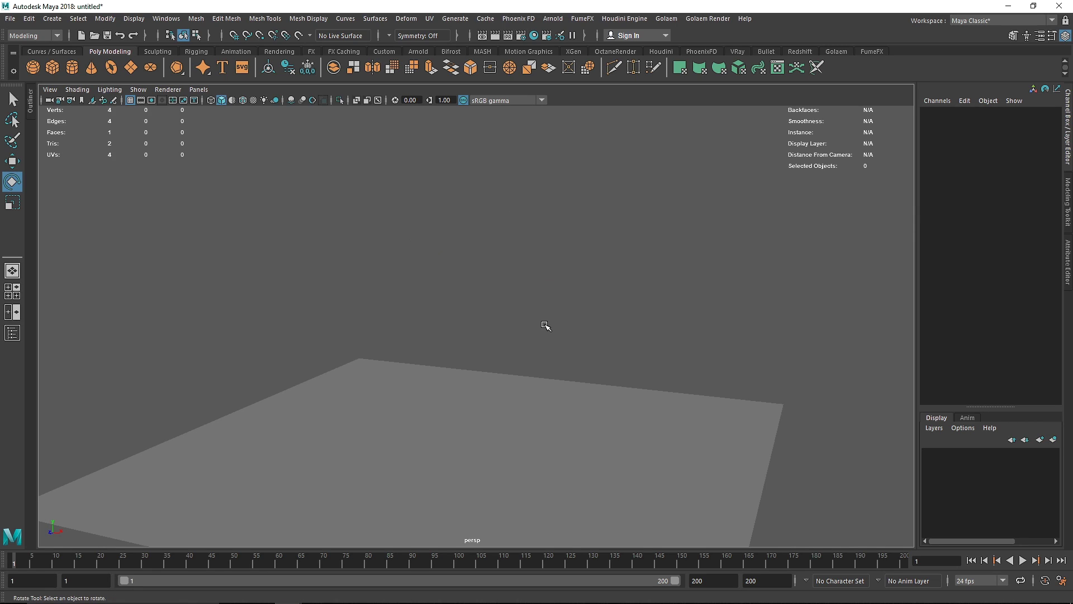
- Create a polygon cube and raise it above the ground plane
middle_click_drag(478, 321, 513, 263, "alt")
scroll(503, 271, "down", 2)
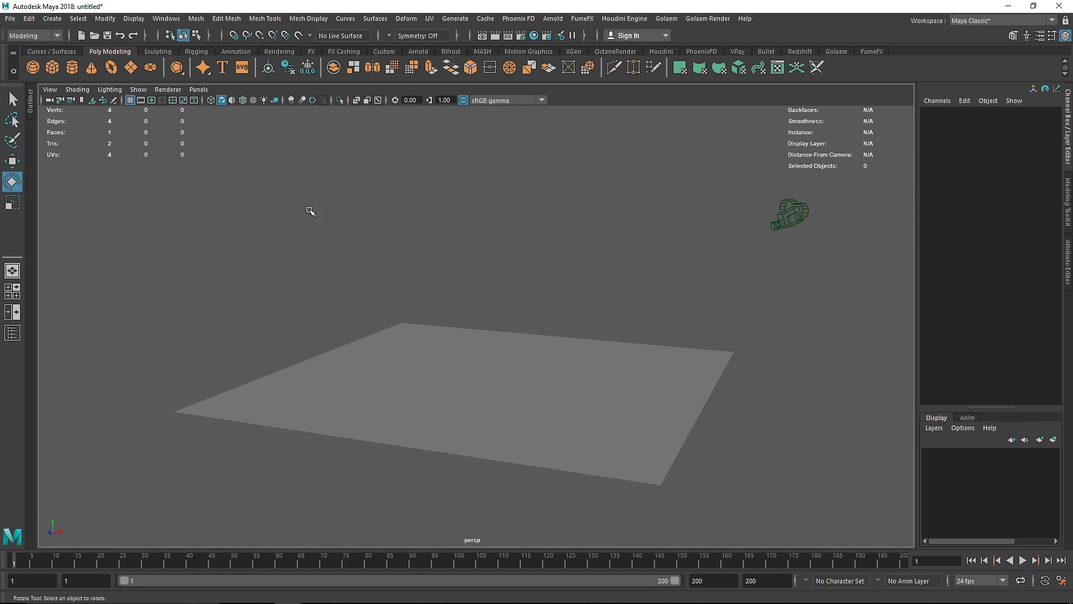
right_click_drag(440, 280, 484, 329, "shift")
key("w")
left_click_drag(492, 349, 528, 318)
- Scale the cube up and stretch it vertically into a tall column
key("r")
left_click_drag(490, 270, 490, 219)
scroll(500, 266, "up", 3)
left_click_drag(500, 314, 483, 306)
left_click_drag(501, 263, 498, 233)
scroll(498, 233, "up", 5)
key("alt")
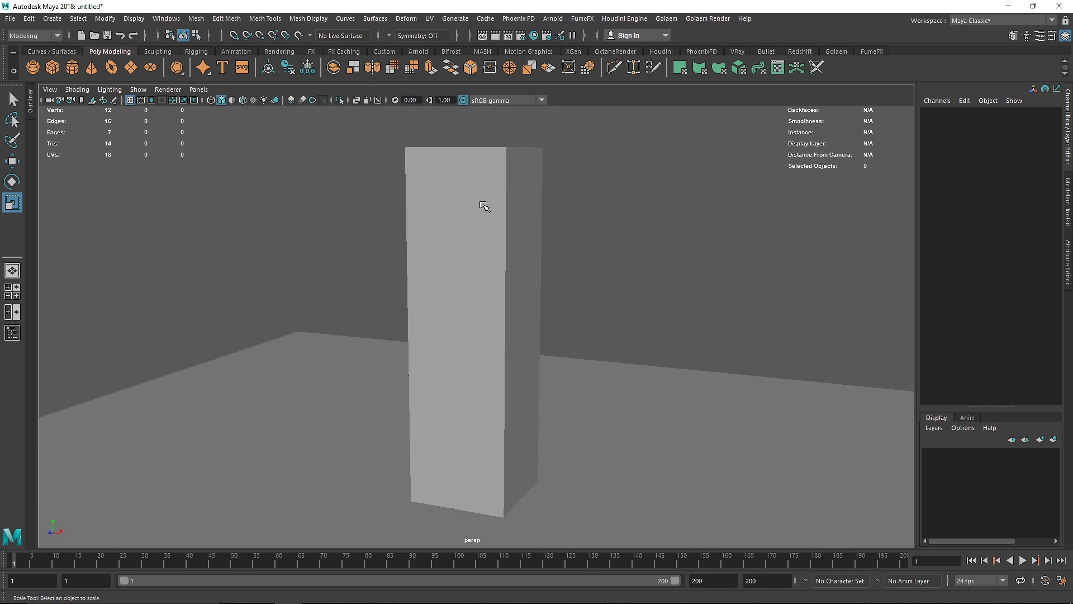
- Apply a nonlinear Flare deformer to the column and turn on X-ray display to show its handle
key("space")
left_click(566, 274)
mouse_move(639, 246)
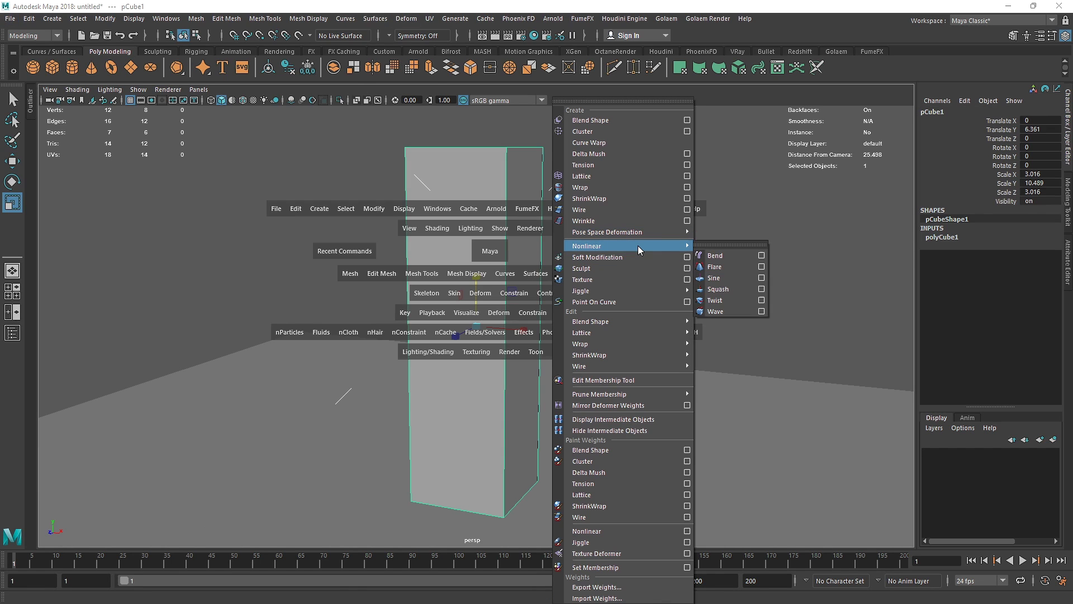
left_click(728, 266)
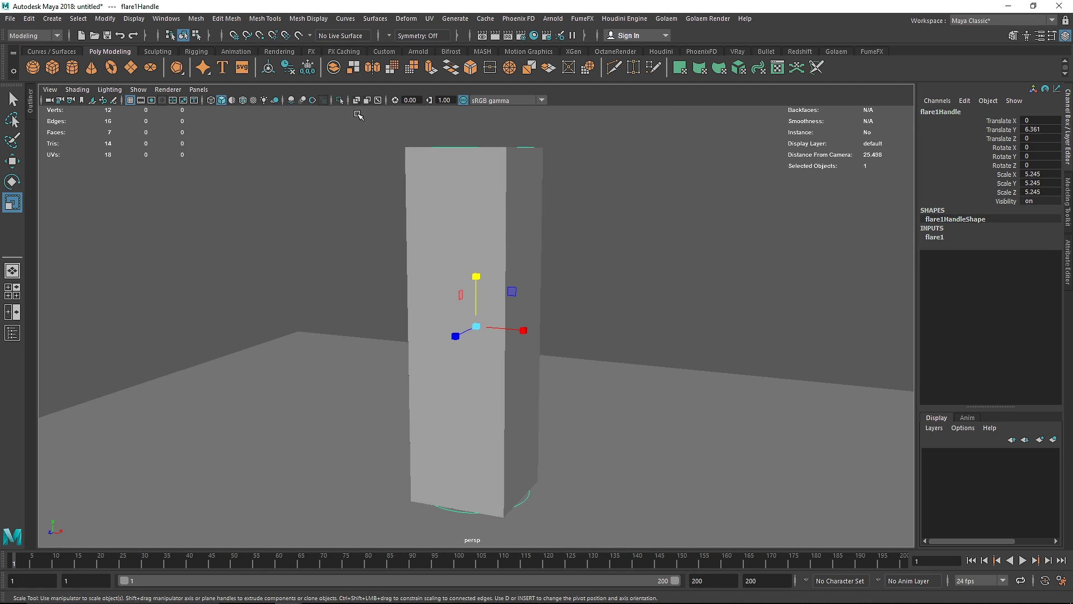
left_click(356, 100)
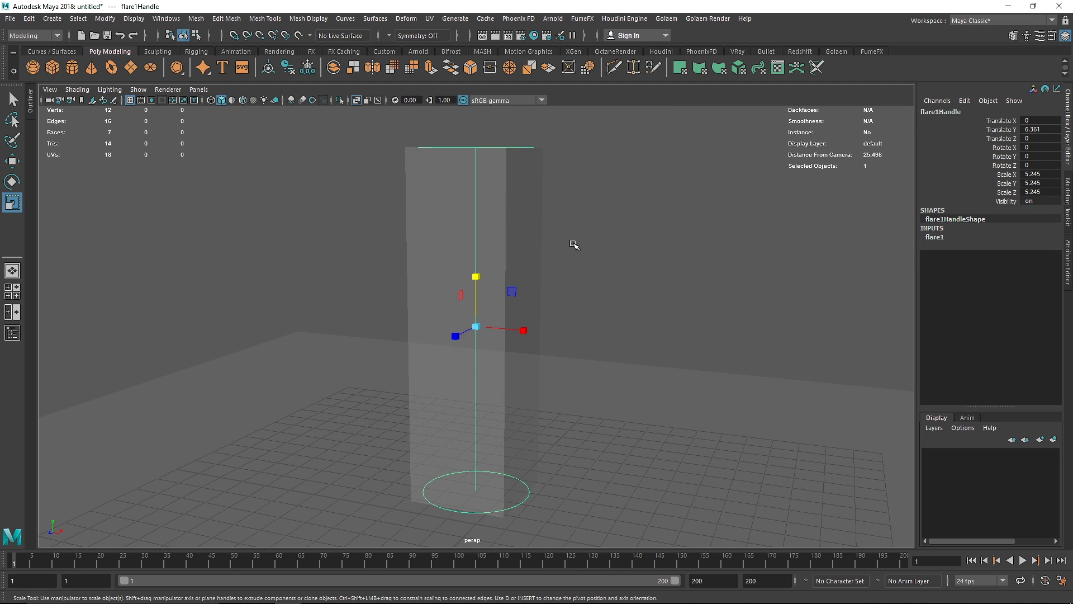
scroll(617, 263, "down", 3)
left_click_drag(543, 257, 545, 267, "alt")
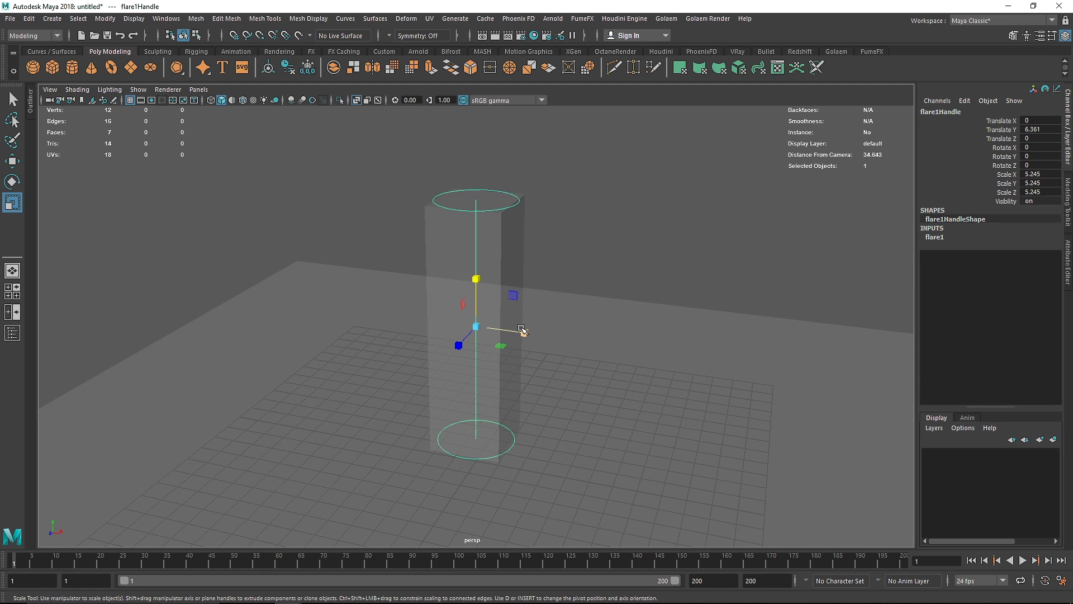
- Turn off X-ray display and set the flare deformer's Start Flare X to 4
left_click(939, 239)
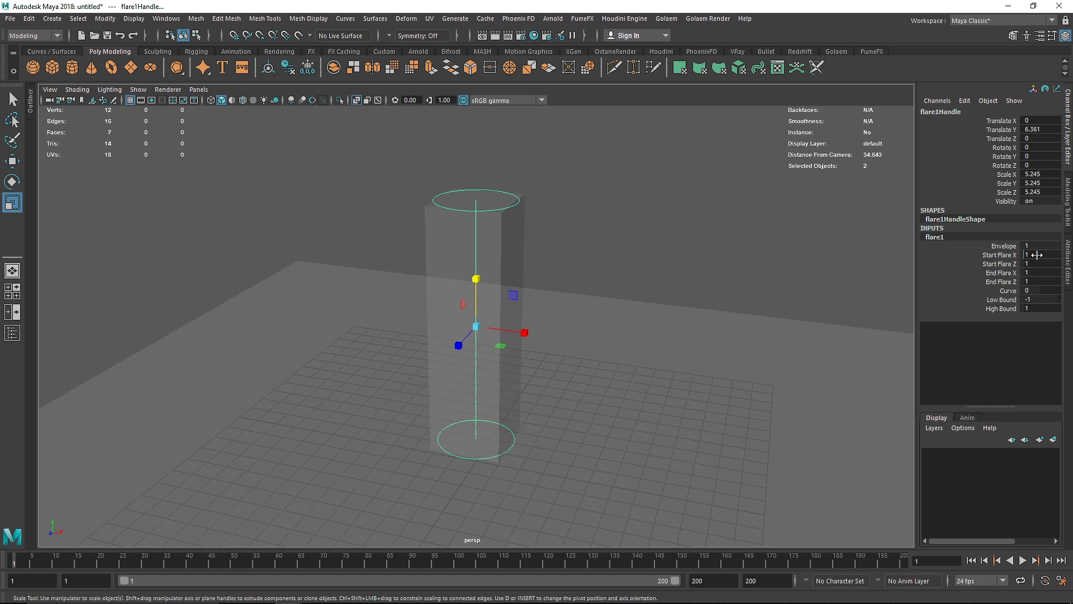
left_click_drag(451, 430, 513, 426, "alt")
left_click(356, 100)
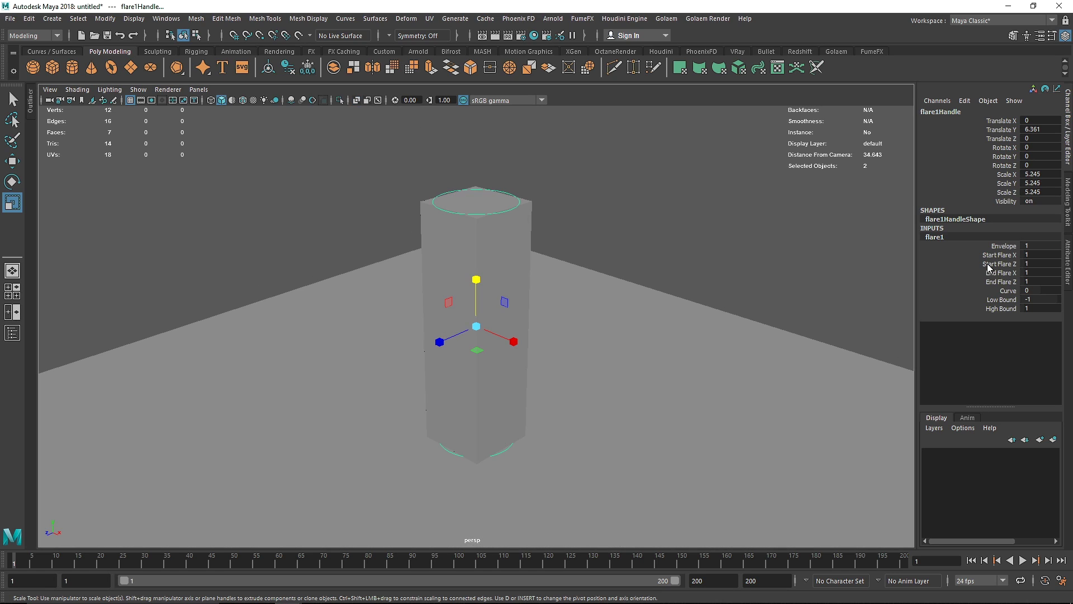
double_click(1034, 254)
type("4")
key("Return")
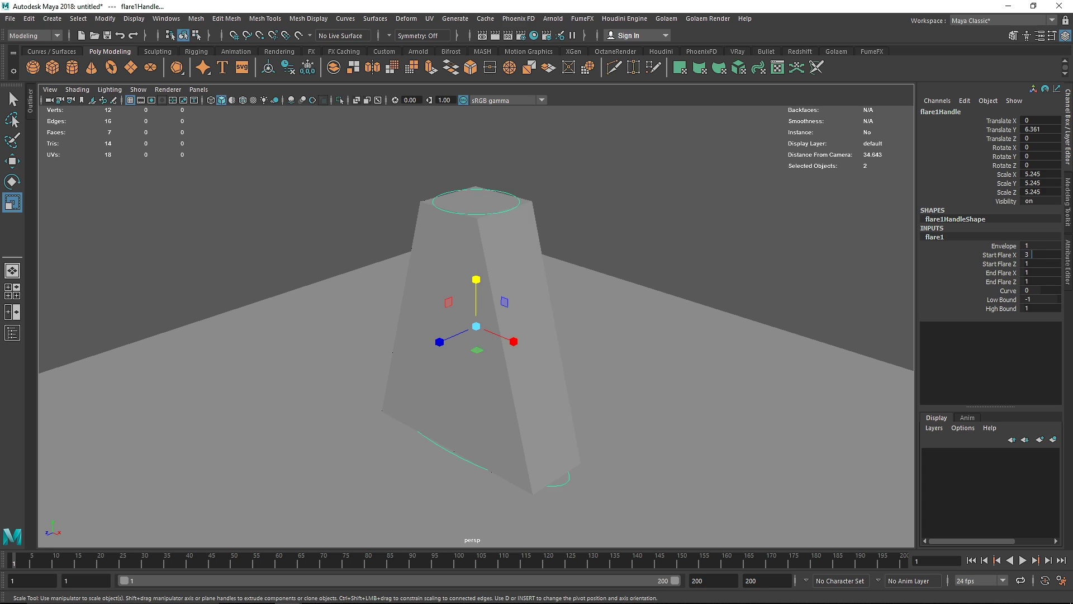
- Show wireframe on the shaded objects and set the flare's Start Flare Z to 4
left_click(243, 100)
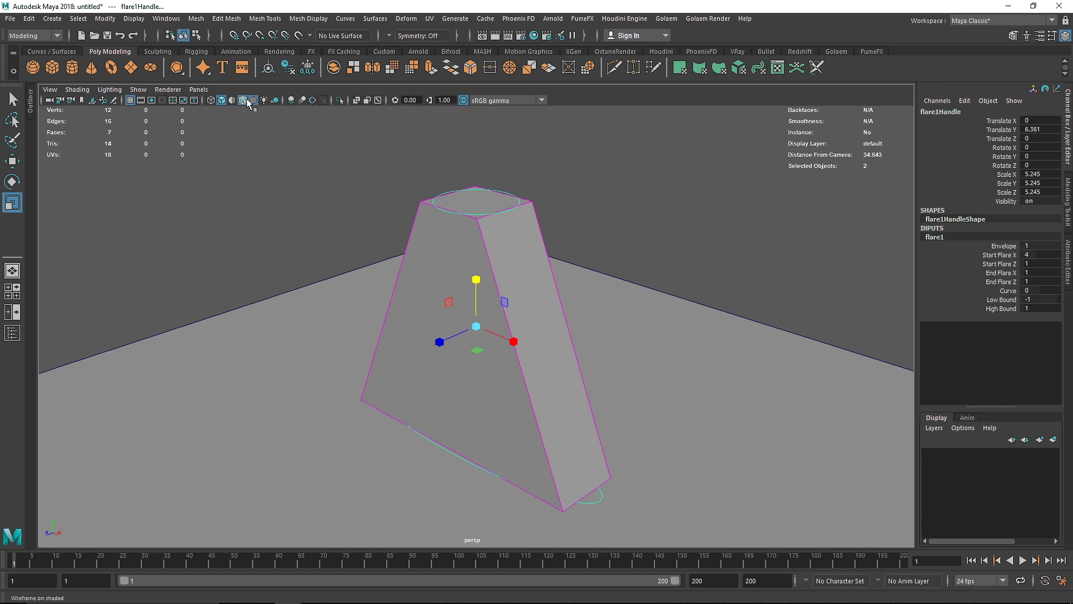
double_click(1034, 263)
type("4")
key("Return")
left_click_drag(738, 369, 884, 270, "alt")
left_click_drag(1024, 272, 1027, 272)
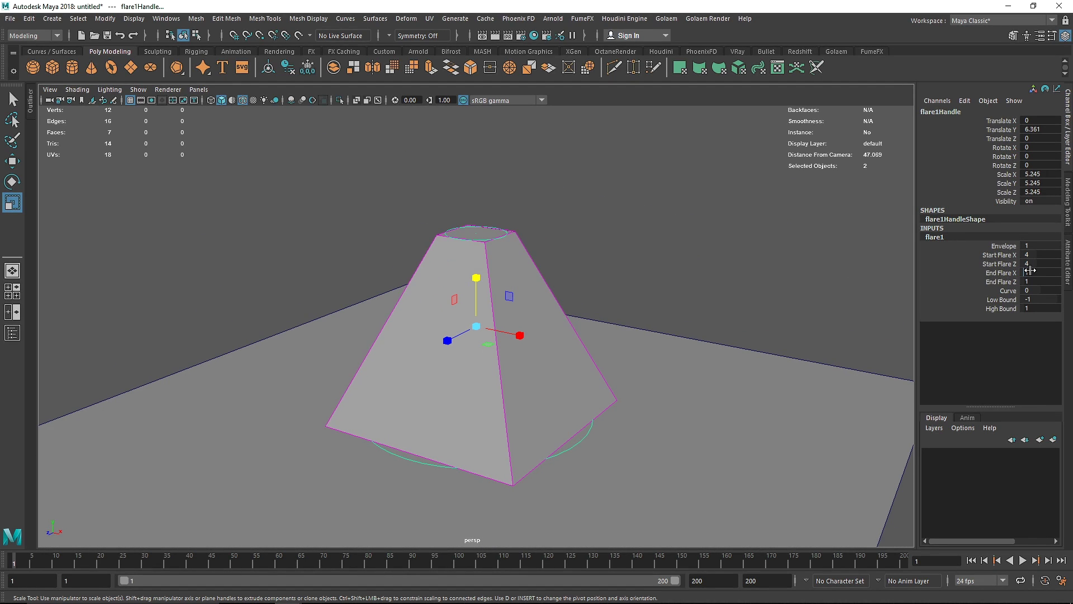
left_click_drag(840, 278, 658, 278, "alt")
scroll(614, 267, "up", 2)
left_click_drag(539, 242, 567, 248, "alt")
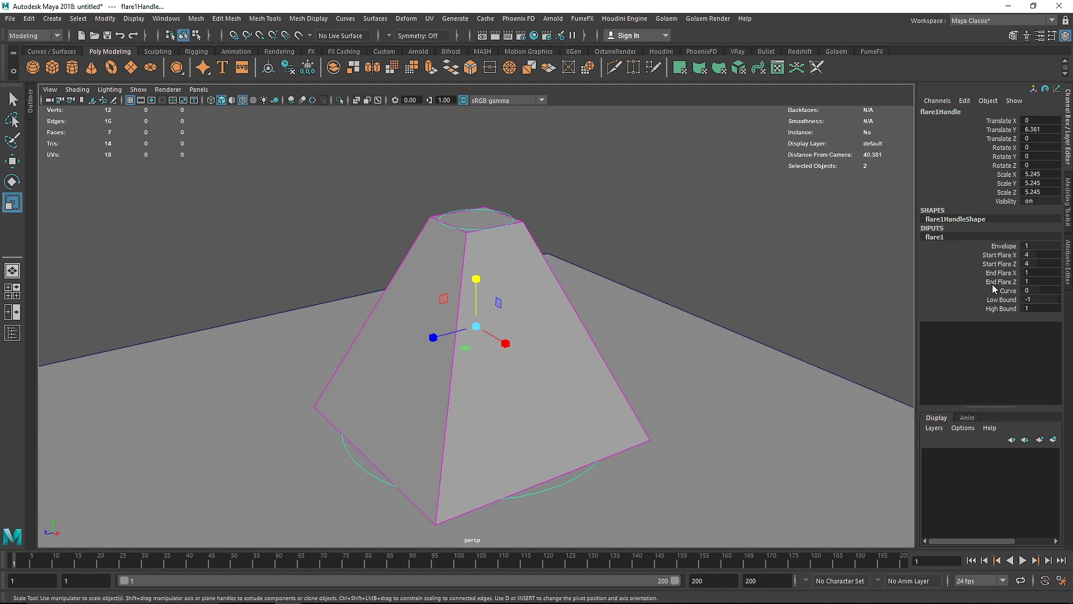
- Set both Start Flare X and Start Flare Z to 2 and deselect the flare handle
left_click(1046, 281)
left_click_drag(1037, 263, 1027, 263)
left_click(1031, 255)
type("2")
key("Return")
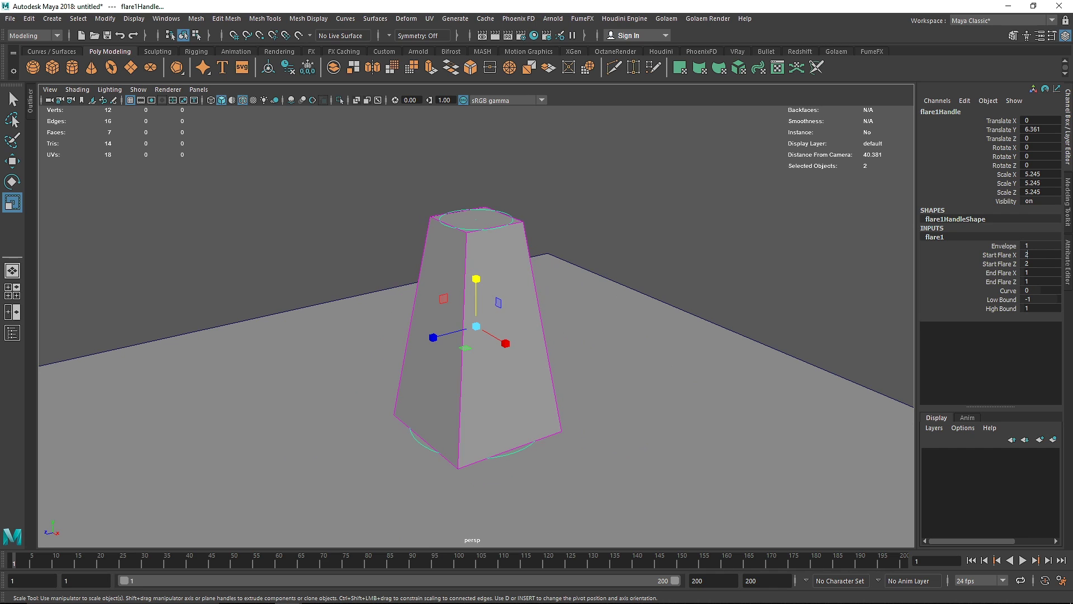
left_click_drag(816, 277, 778, 277, "alt")
left_click(673, 231)
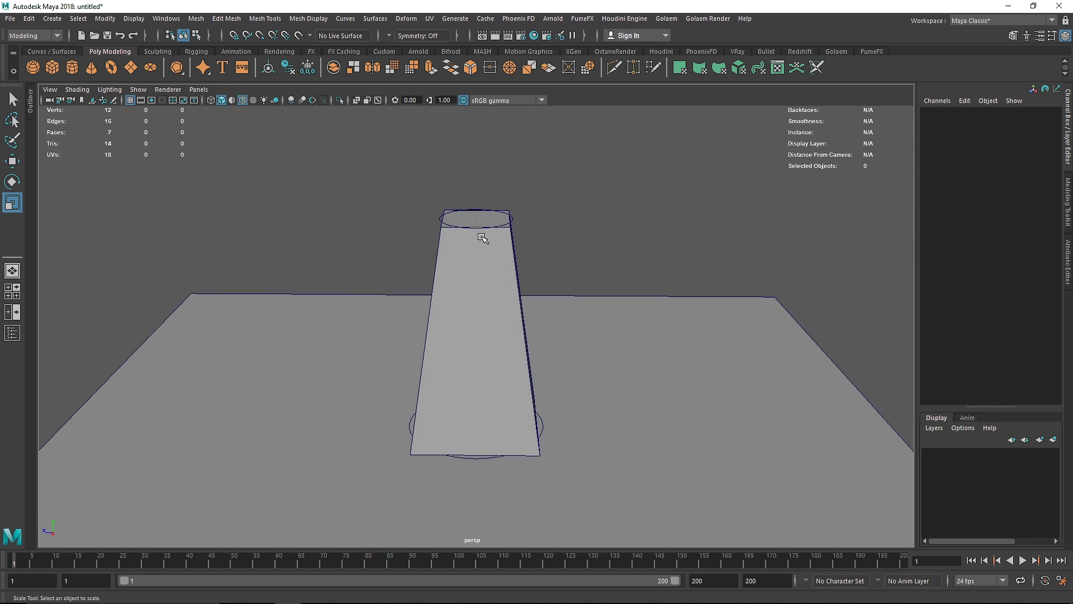
- Select the flared column and set its Start Flare X and Start Flare Z to 4
left_click_drag(475, 250, 522, 252, "alt")
left_click(517, 249)
left_click(934, 237)
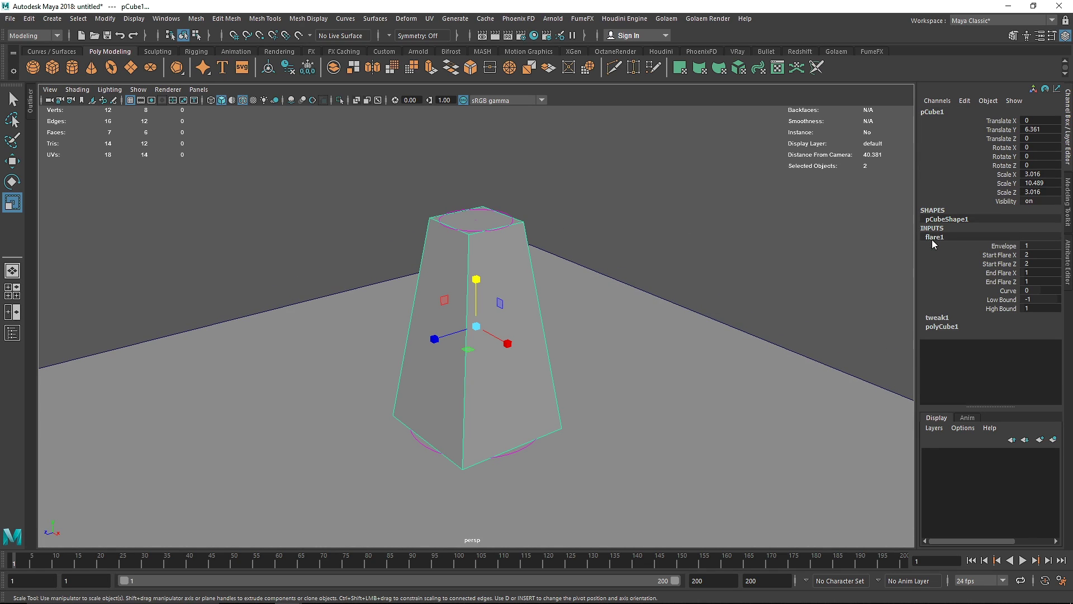
left_click(1040, 263)
type("4")
key("Return")
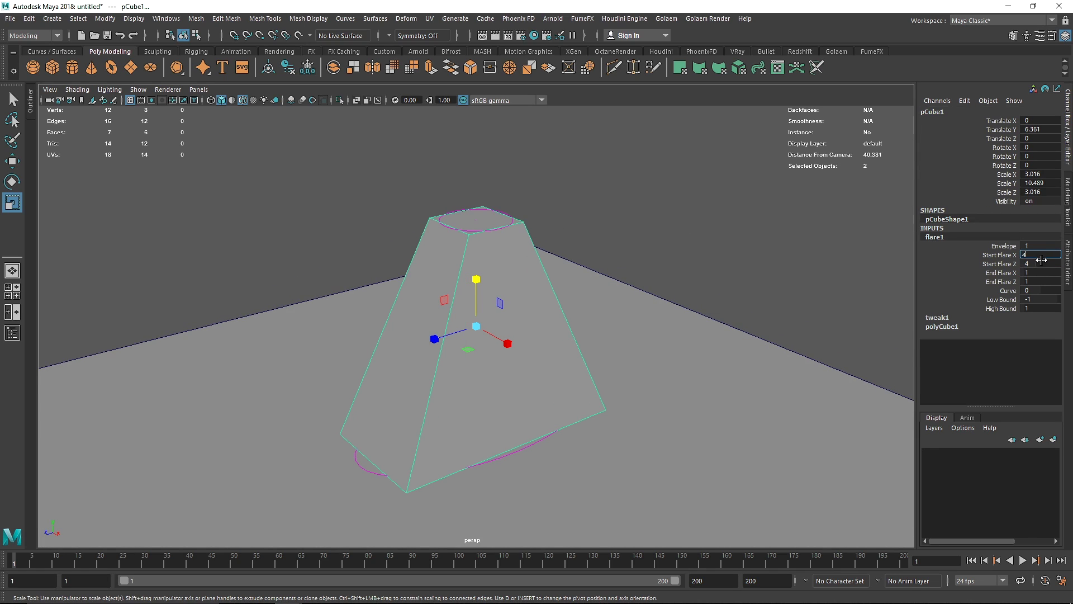
- Set End Flare X to 0.2 and reduce End Flare Z so the column's top tapers nearly to a point
left_click(1041, 272)
type(".2")
key("Return")
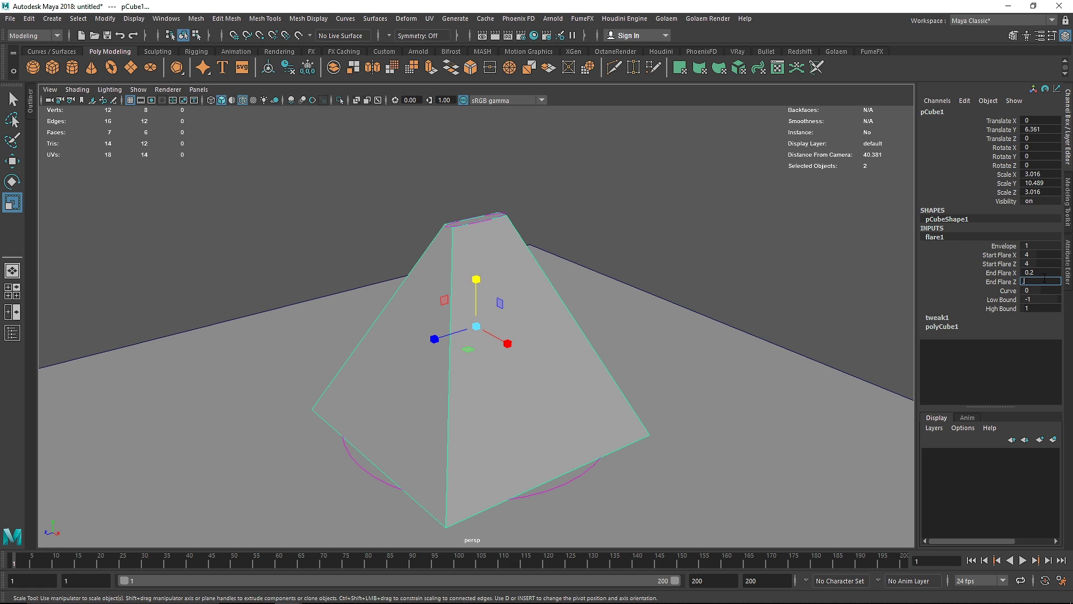
left_click(601, 240)
left_click(503, 292)
left_click_drag(503, 291, 581, 335, "alt")
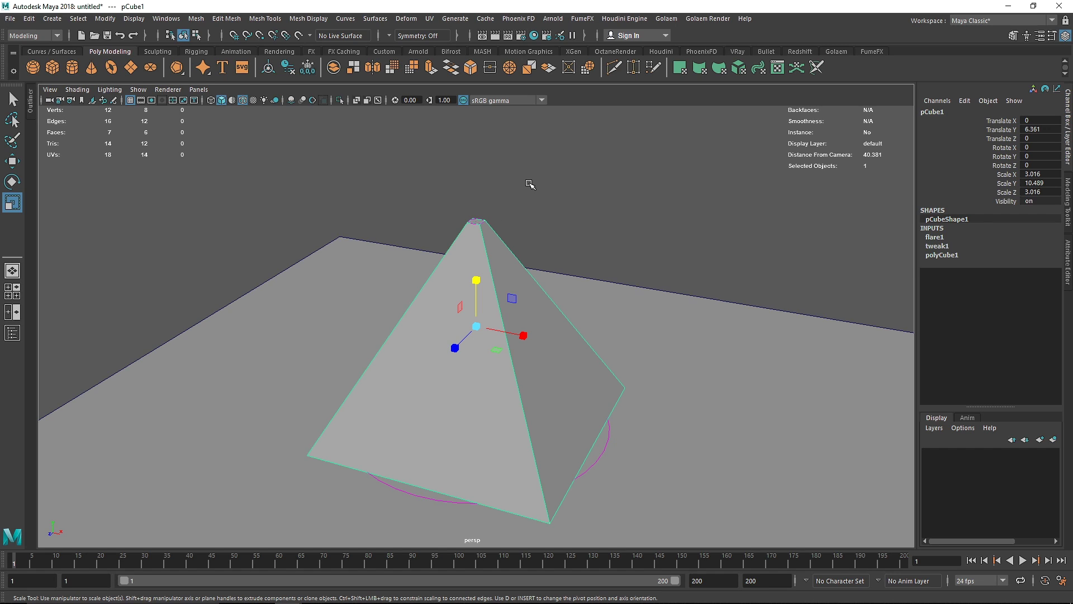
- Select only the flare handle and delete it to remove the deformation from the column
left_click_drag(530, 182, 414, 228)
left_click(510, 260, "ctrl")
key("w")
left_click_drag(476, 277, 478, 228)
key("Delete")
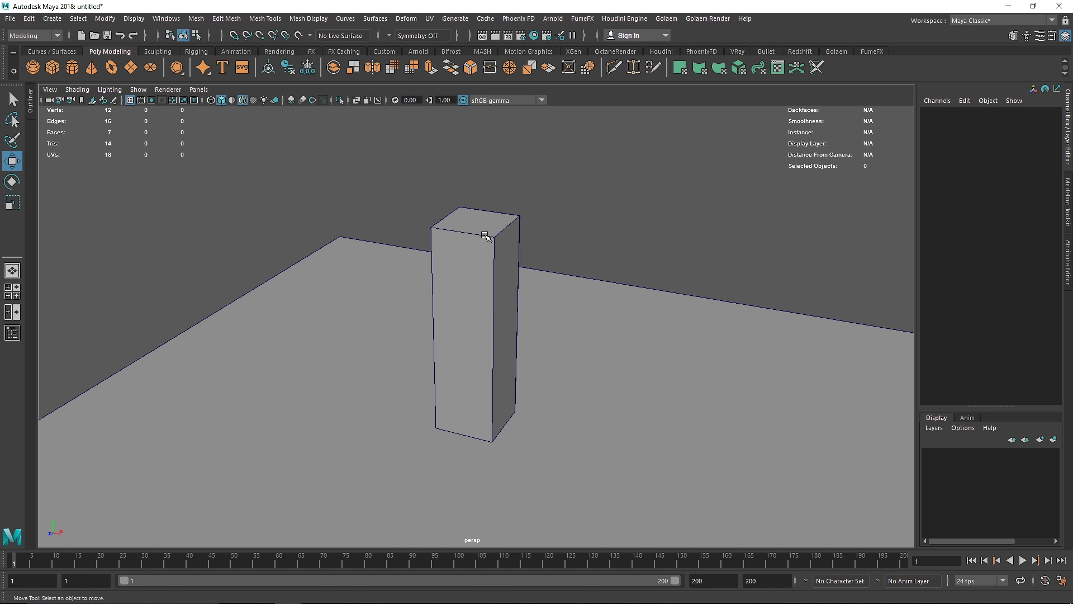
- Delete the straight column, leaving only the ground plane
left_click(485, 236)
left_click_drag(470, 270, 528, 263, "alt")
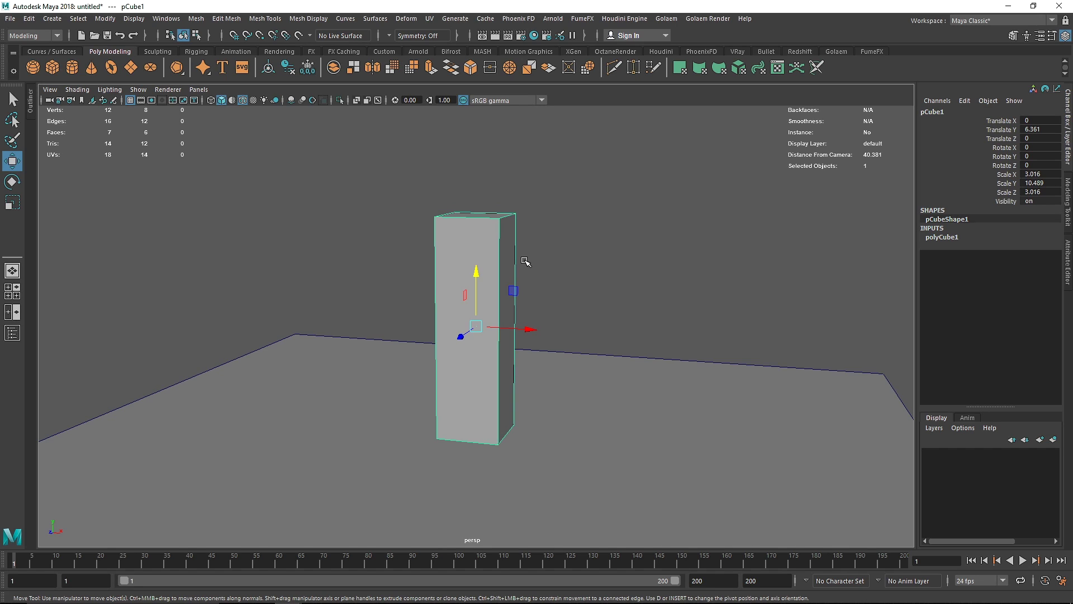
key("Delete")
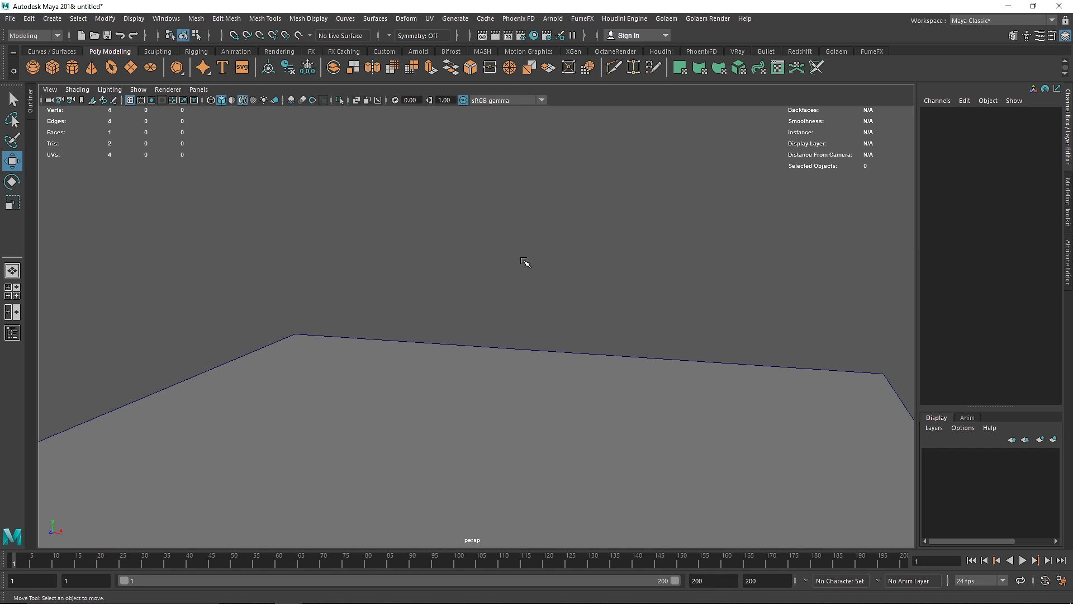
- Create a polygon cube, raise it to about 4.9 in Y, and scale it into a column about 3.2 wide and 11 tall
left_click(51, 67)
left_click_drag(430, 335, 450, 344, "alt")
left_click_drag(476, 398, 476, 305)
key("r")
left_click_drag(475, 354, 510, 355)
left_click_drag(475, 306, 460, 180)
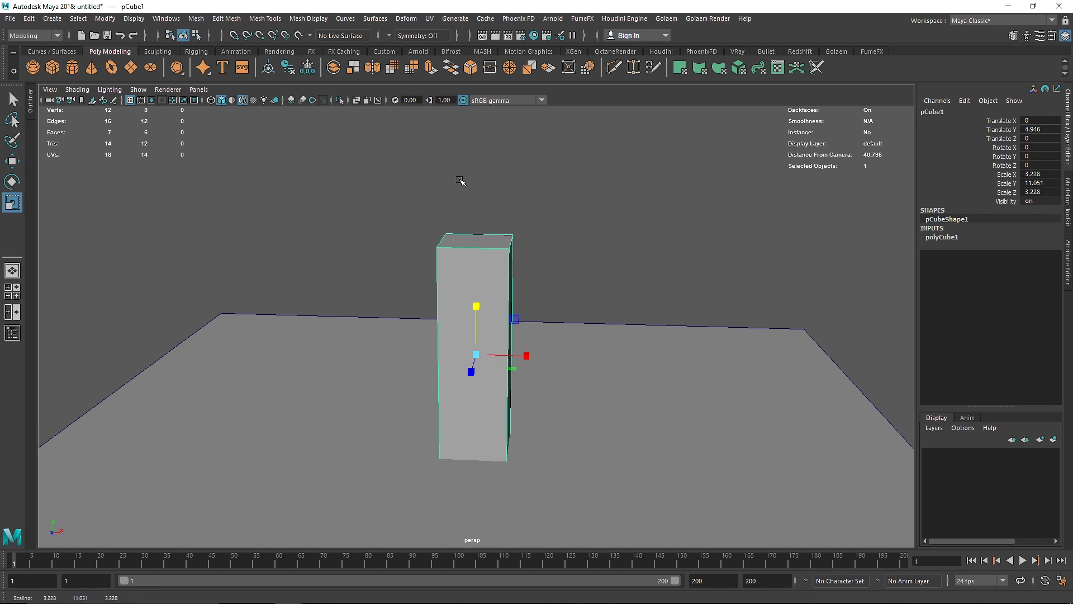
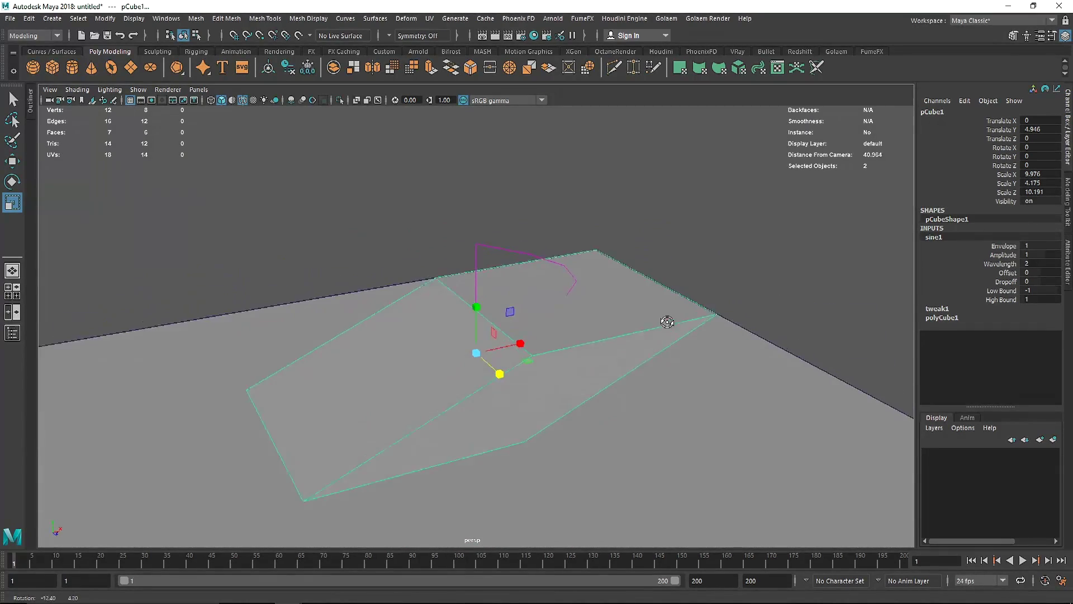
- Undo the sine amplitude change and set the box's width, height and depth subdivisions to 10
key("ctrl+z")
left_click(939, 317)
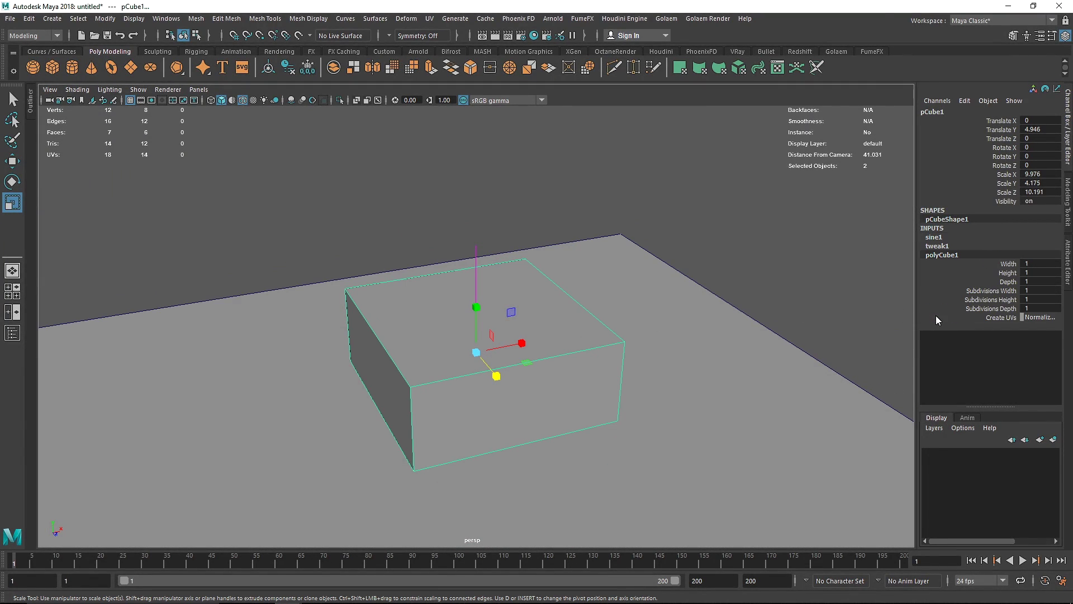
left_click(1038, 290)
left_click(1043, 299)
type("10")
left_click(1041, 307)
type("10")
left_click(762, 211)
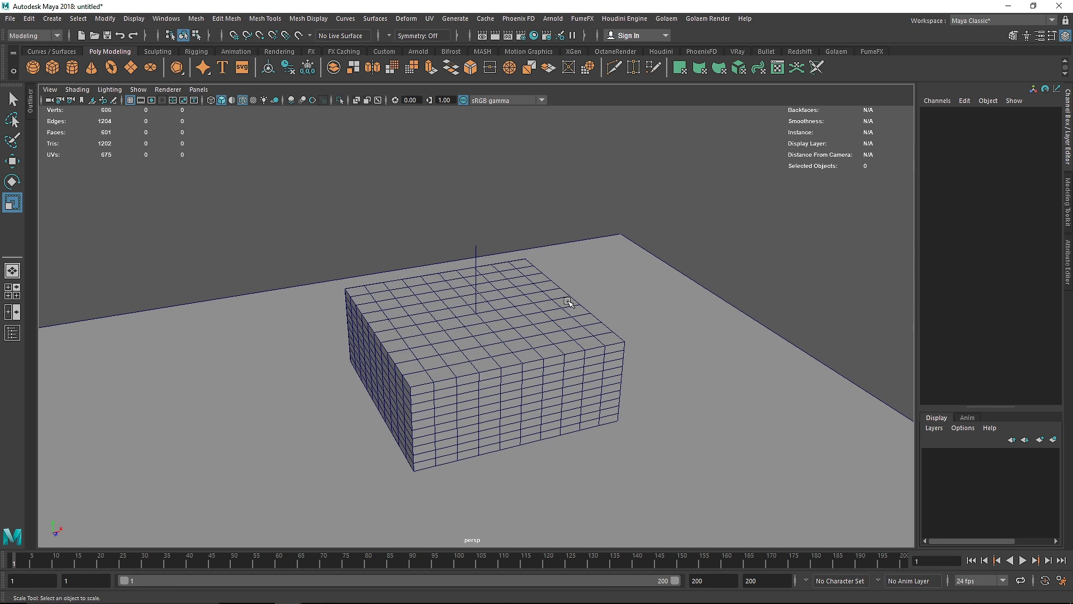
- Select the sine handle inside the subdivided box and raise the deformer's Amplitude to 2
left_click_drag(568, 301, 486, 270, "alt")
left_click(486, 314)
scroll(486, 270, "up", 1)
left_click(933, 239)
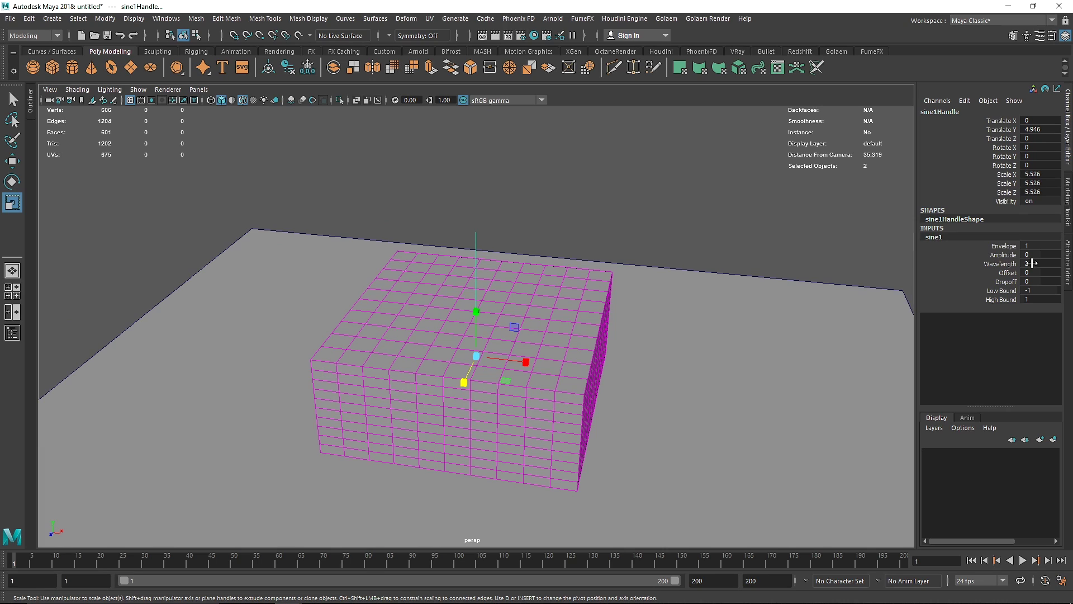
left_click_drag(1038, 255, 1047, 254)
left_click_drag(742, 305, 484, 256, "alt")
- Rotate the sine handle to -90 degrees in Z so the wave runs along the box horizontally
left_click(557, 232)
left_click_drag(484, 256, 519, 279, "alt")
key("e")
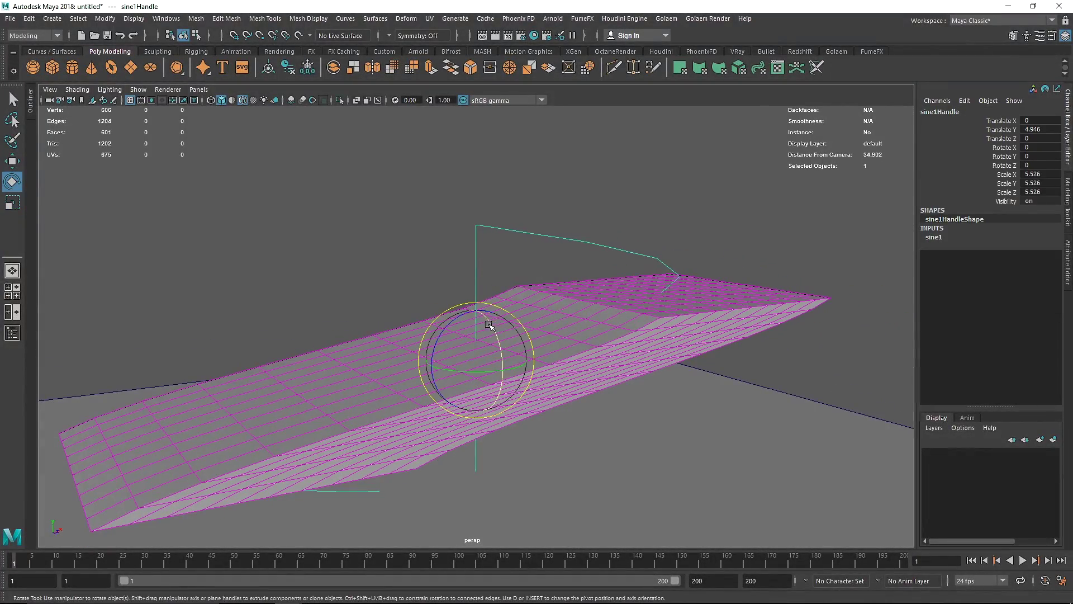
left_click_drag(463, 316, 531, 327)
left_click(1036, 164)
type("-9")
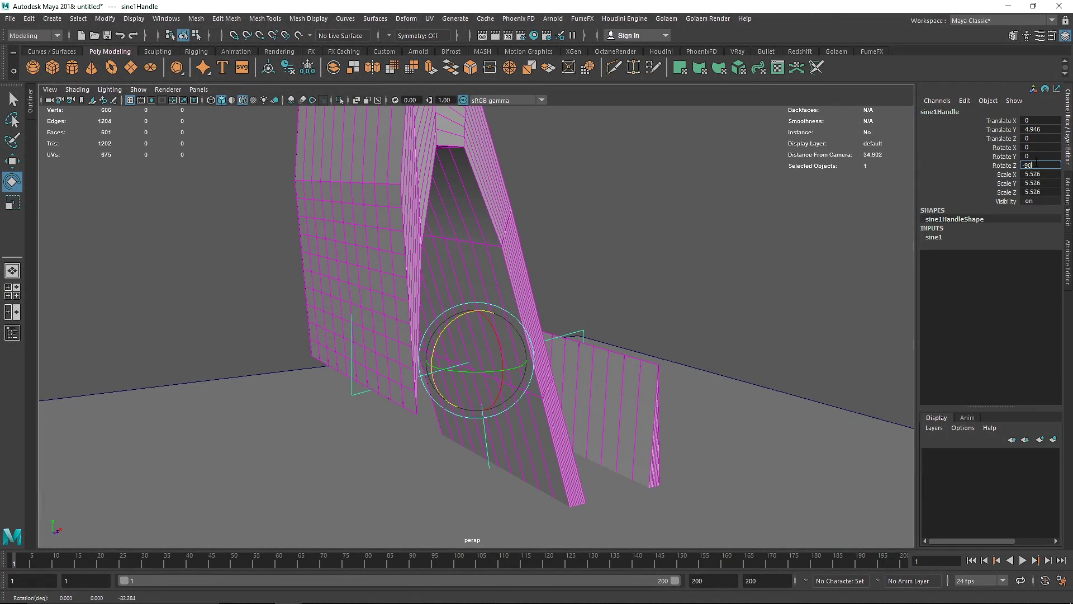
key("Return")
left_click_drag(618, 239, 550, 242, "alt")
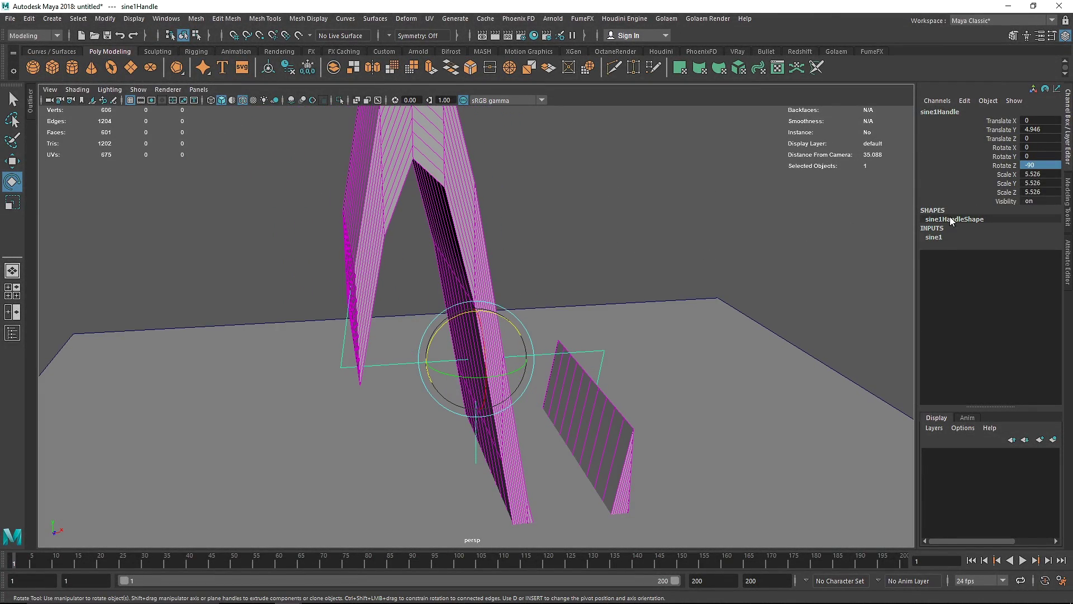
- Set the sine deformer's Amplitude to 1 and then raise it to 3 to compare the wave heights
left_click(939, 237)
double_click(1040, 255)
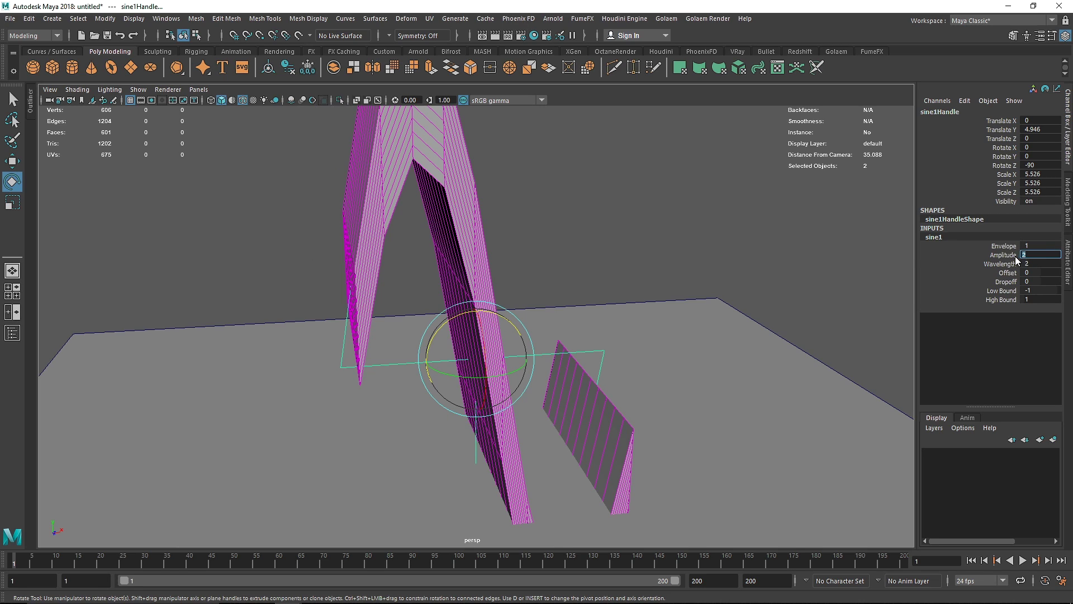
type("1")
key("Return")
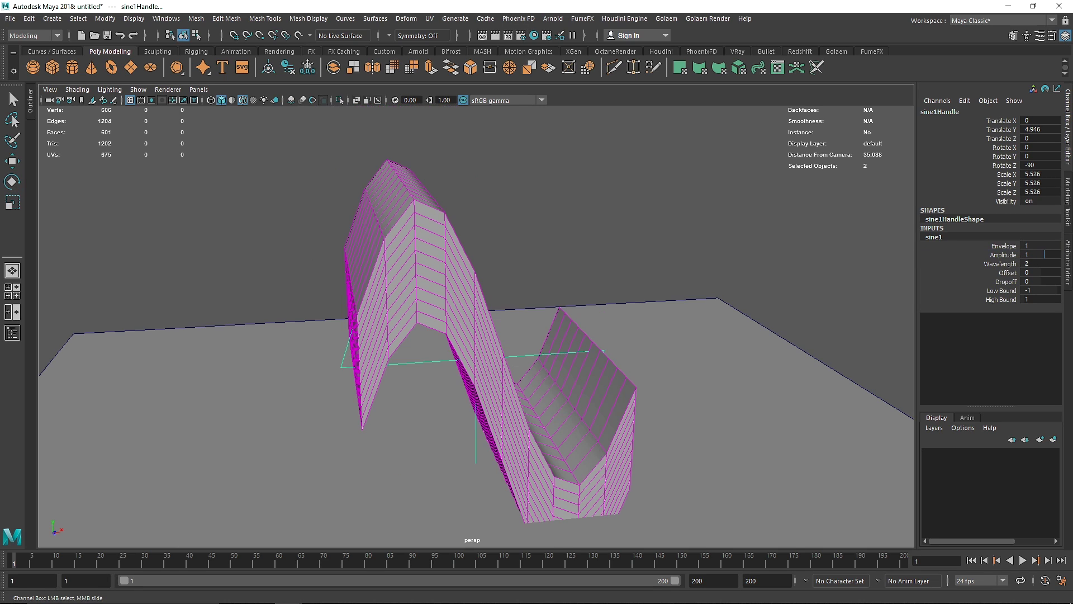
middle_click_drag(1044, 254, 1052, 254)
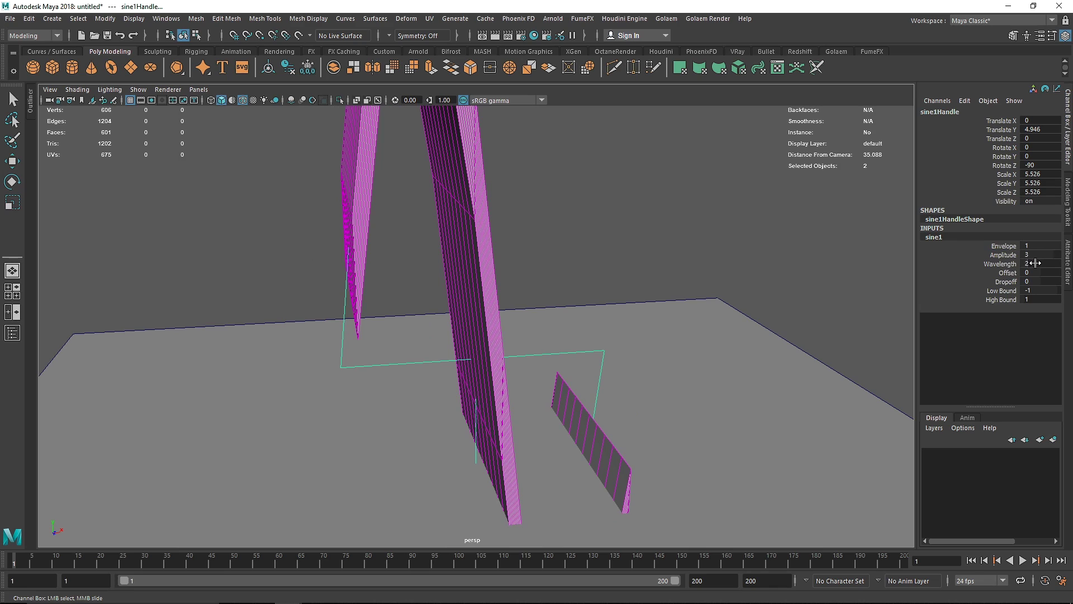
- Shorten the sine deformer's Wavelength to 0.1 for many tight waves
double_click(1036, 263)
key("Return")
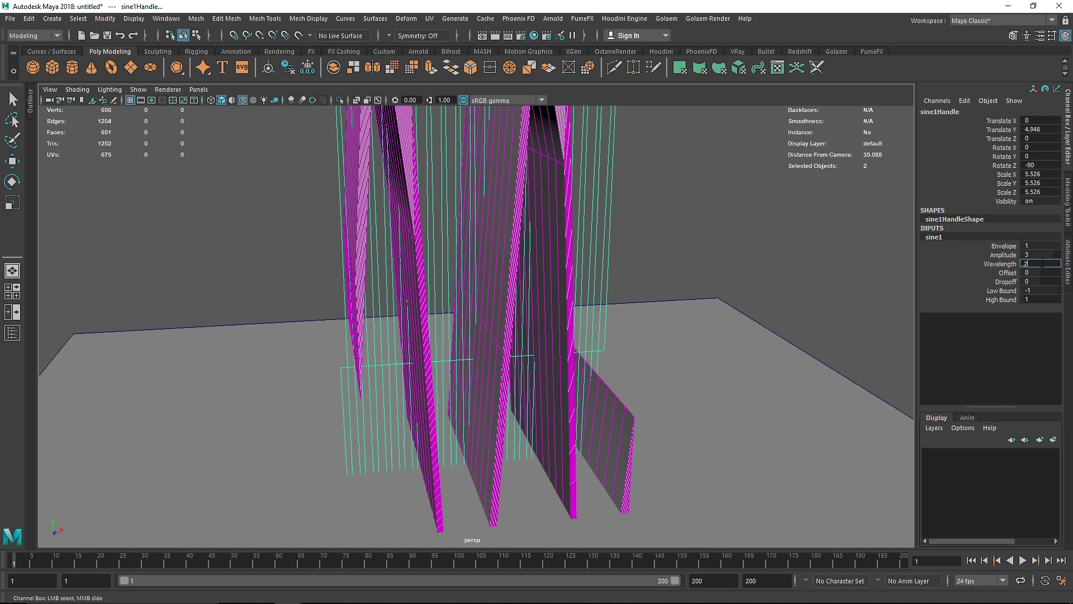
key("Return")
key("Return")
scroll(622, 235, "down", 5)
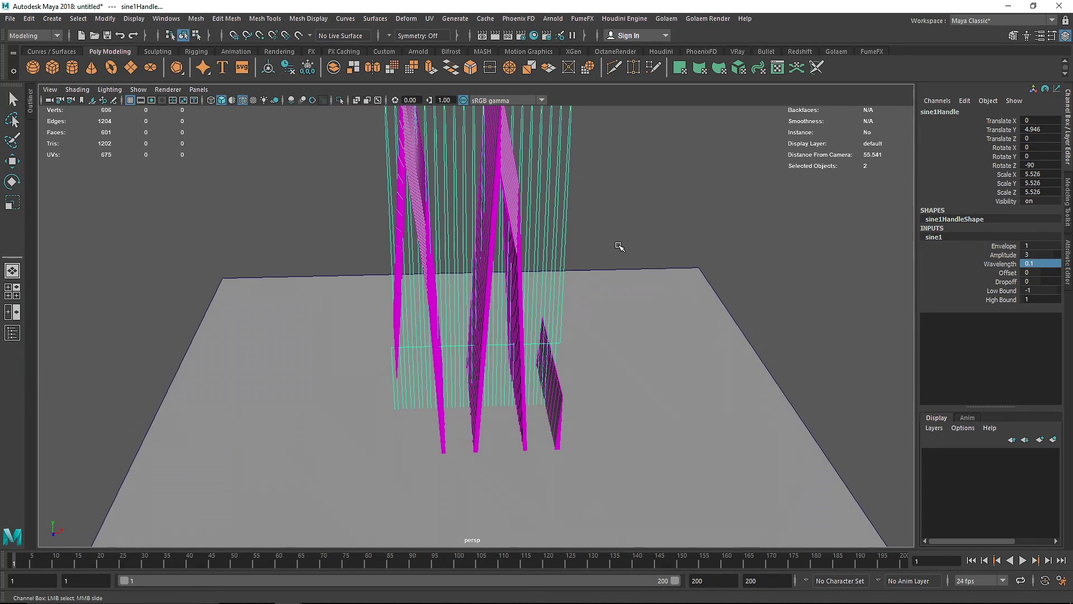
scroll(619, 246, "down", 3)
left_click_drag(477, 214, 468, 123, "alt")
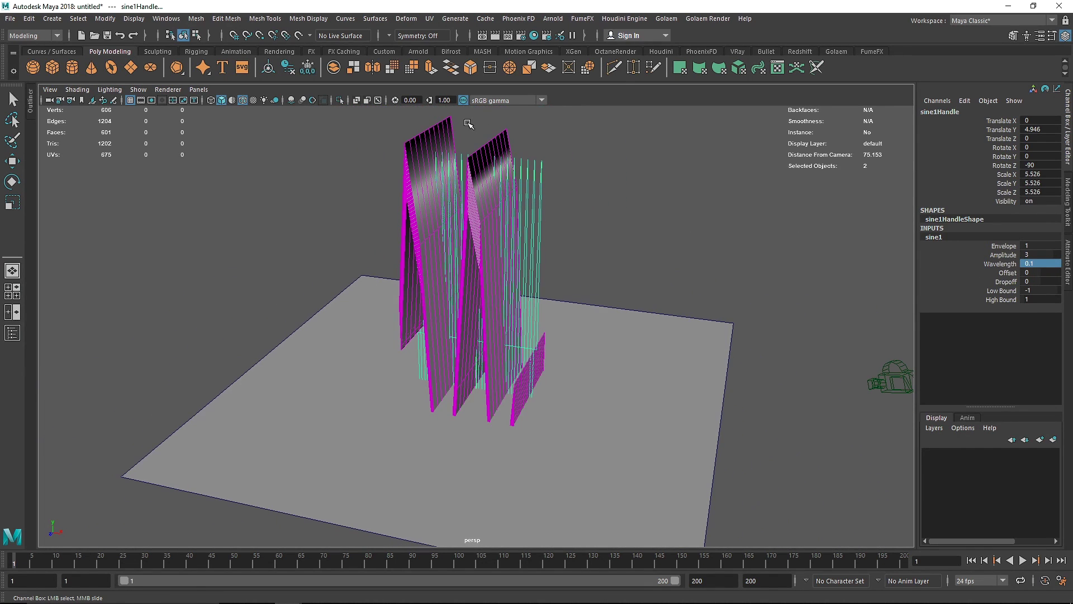
- Lower the sine's Amplitude to 1 and then further to a gentle ripple, and deselect everything
double_click(1039, 255)
type("1")
key("Return")
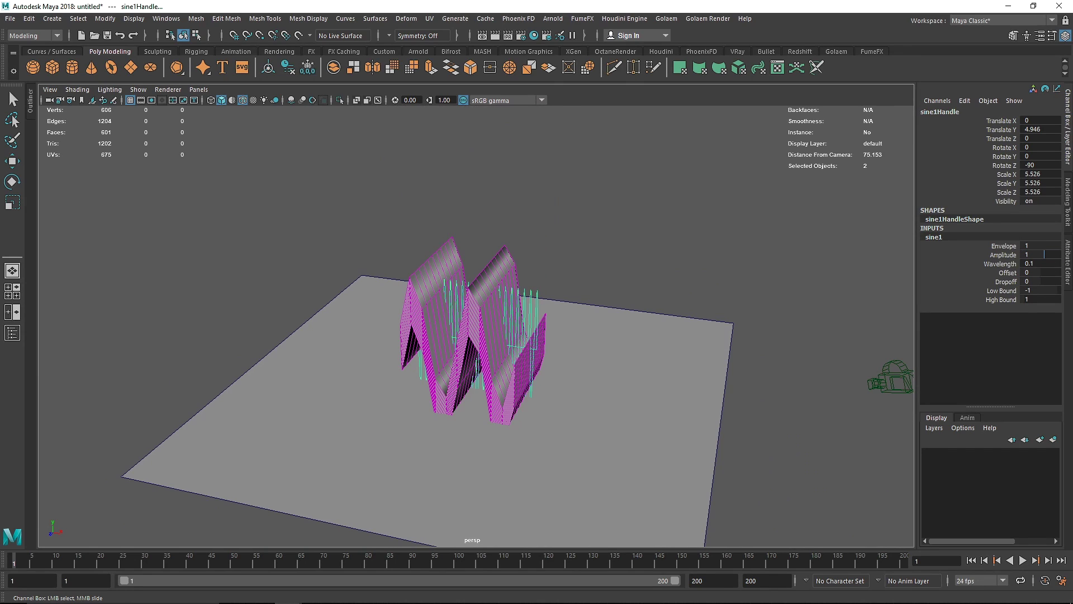
double_click(1041, 254)
key("Return")
left_click(553, 273)
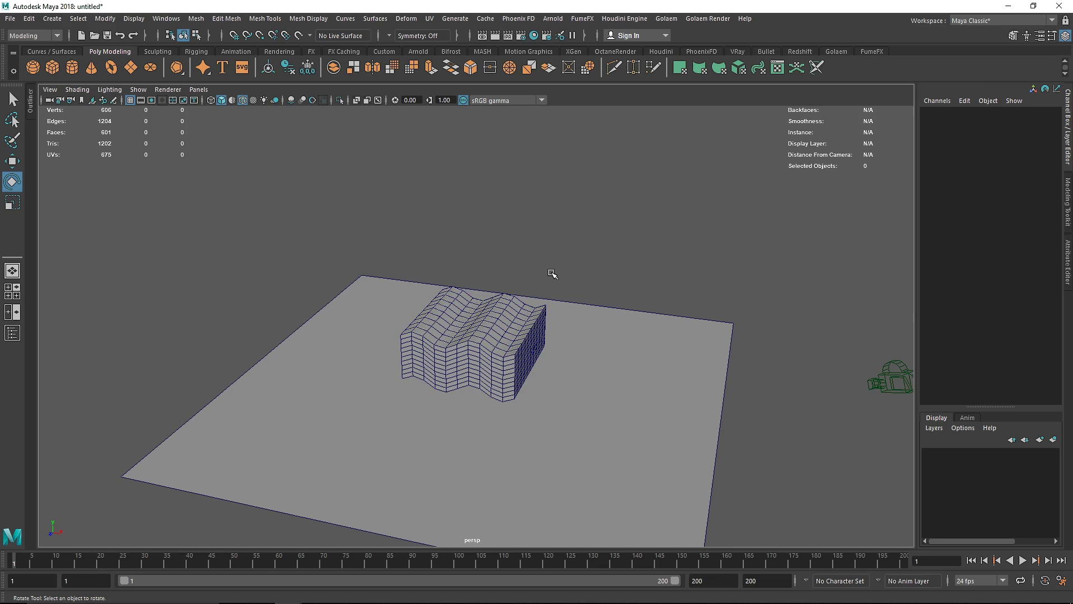
- Select the sine handle on the box and raise the sine deformer's Dropoff to 1
scroll(546, 324, "up", 7)
left_click_drag(575, 375, 465, 342, "alt")
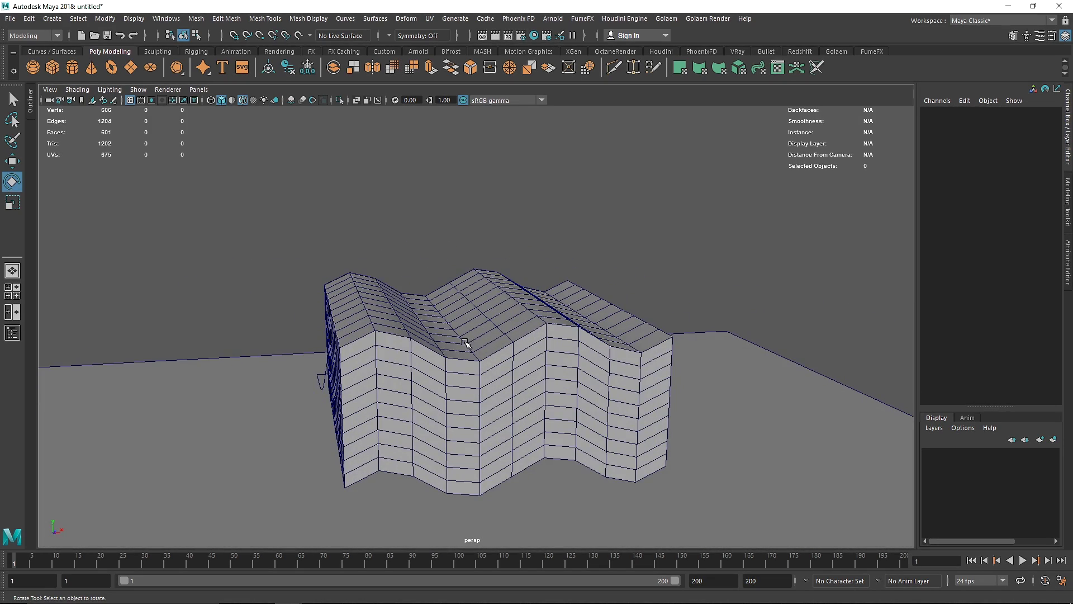
left_click(320, 378)
left_click_drag(324, 378, 442, 391, "alt")
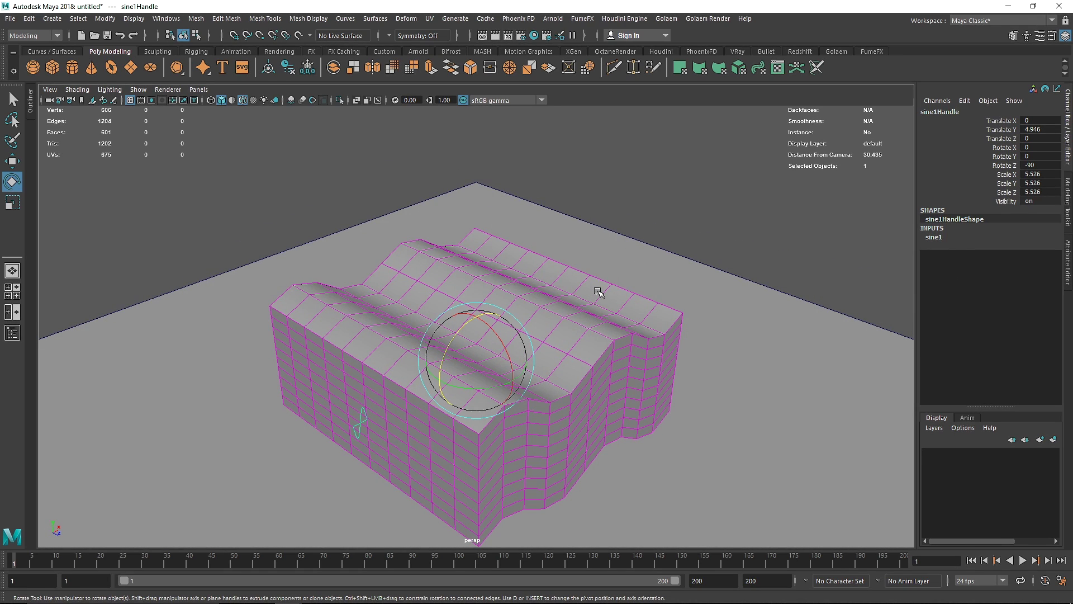
left_click_drag(680, 302, 626, 324, "alt")
left_click(933, 238)
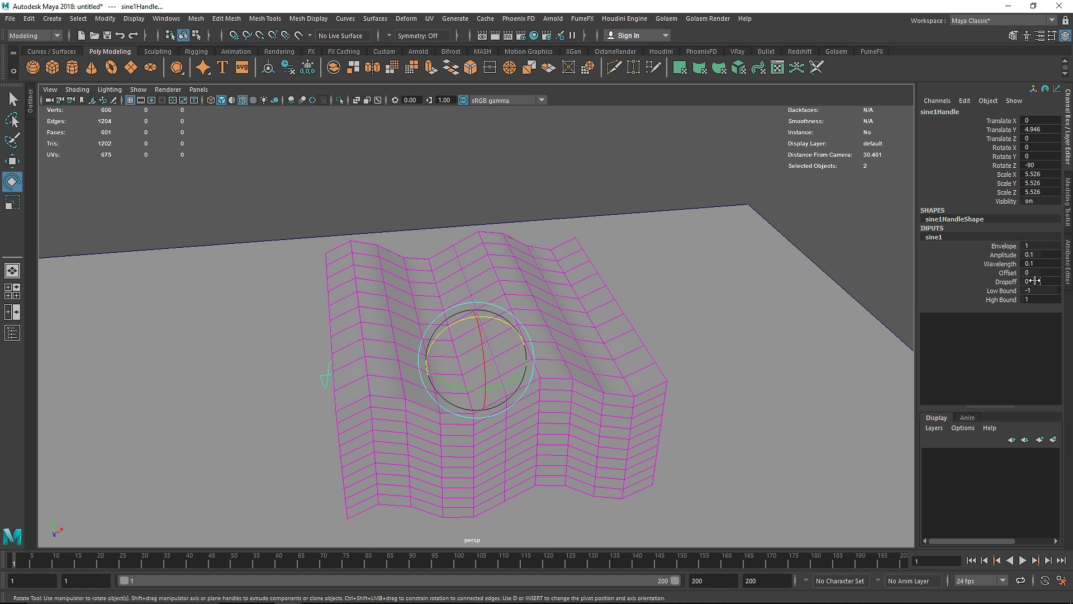
left_click_drag(1034, 280, 1060, 280)
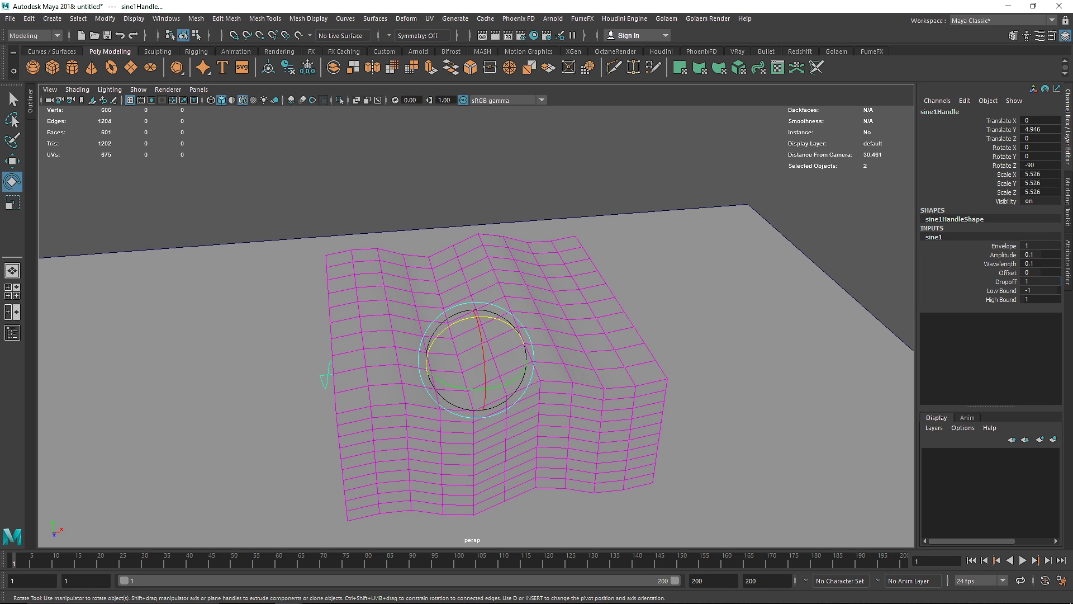
- Reset both the Offset and the Dropoff of the sine deformer to 0
scroll(626, 313, "up", 3)
left_click_drag(626, 313, 546, 290, "alt")
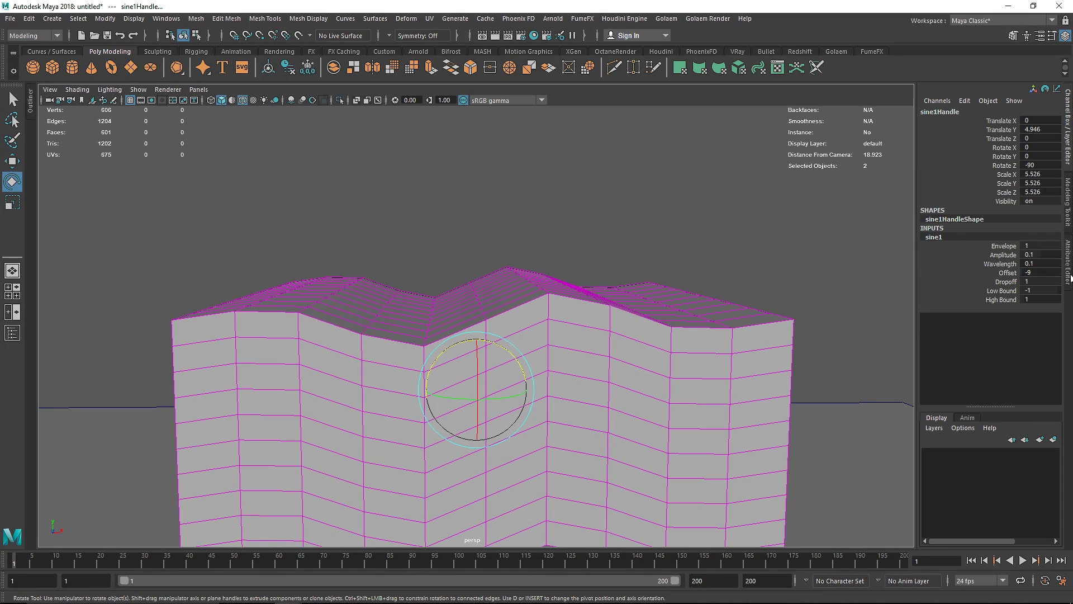
left_click(1044, 273)
type("0")
left_click(1041, 281)
type("0")
key("Return")
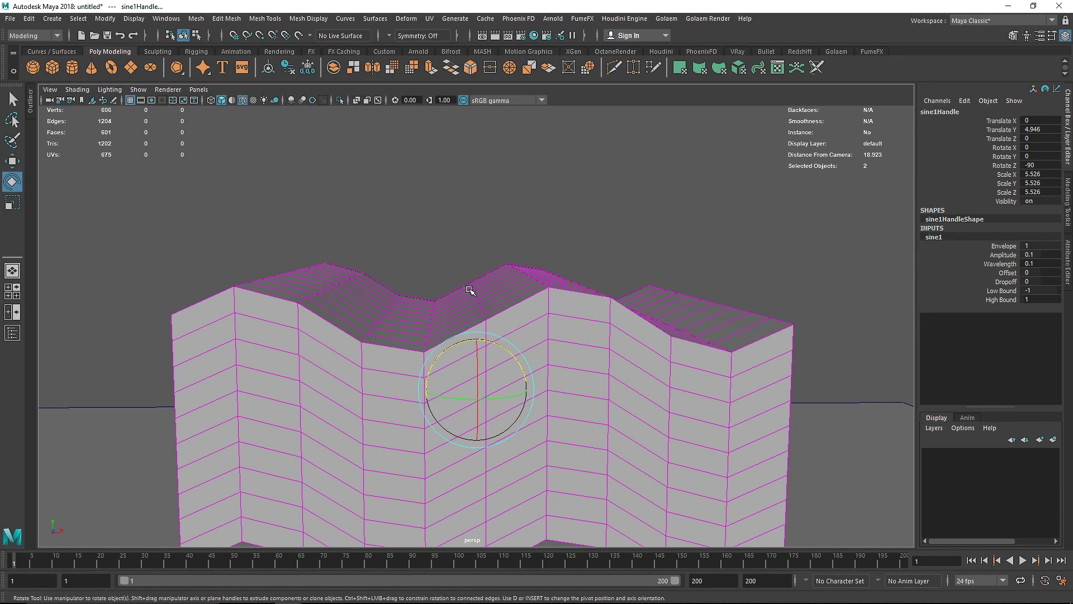
- Raise the sine's Dropoff to 1 again for comparison and return it to 0
left_click_drag(1032, 281, 1060, 281)
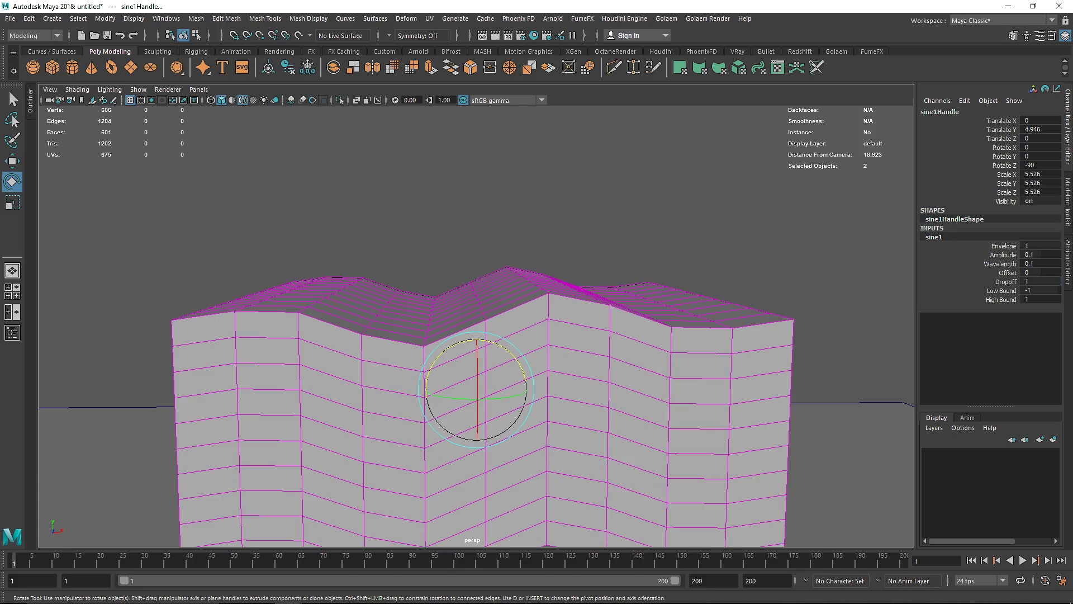
left_click_drag(640, 328, 602, 342, "alt")
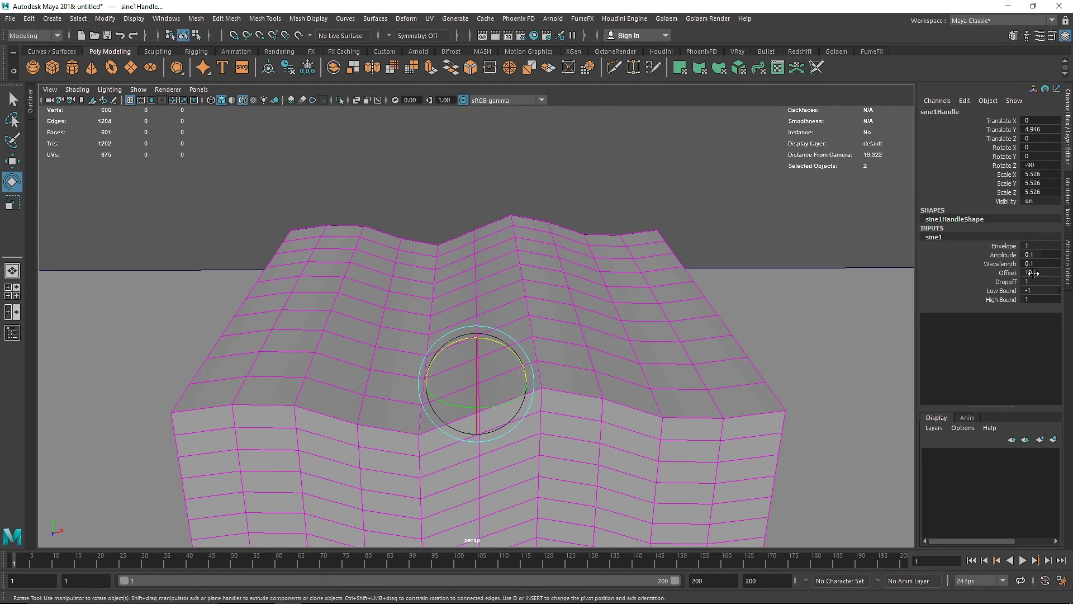
middle_click_drag(1060, 281, 1040, 281)
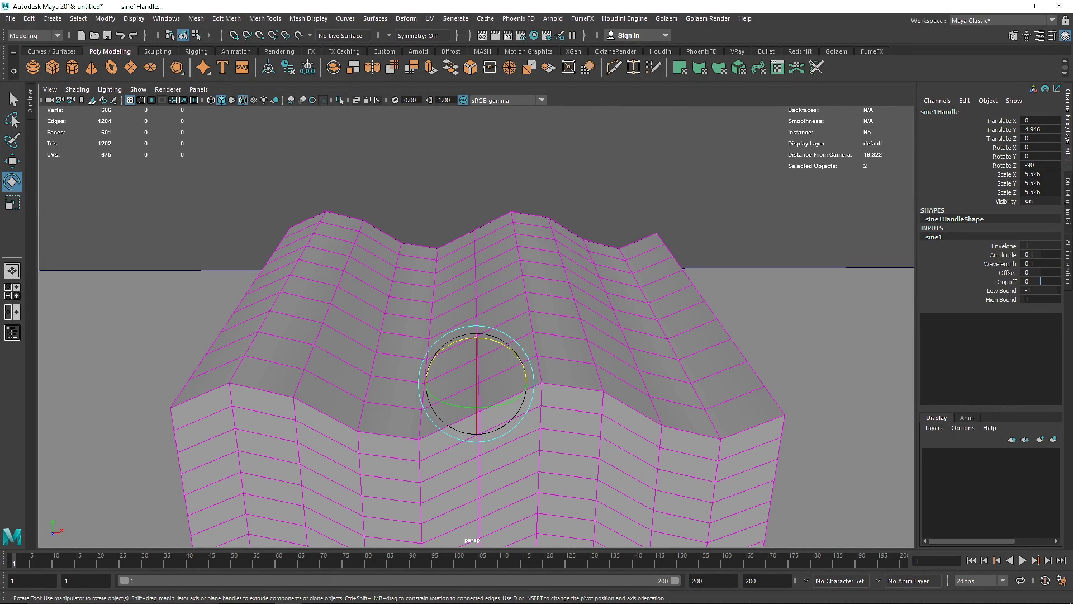
- Shorten the sine deformer's Wavelength to 0.05 for more waves along the box
double_click(1046, 264)
type(".05")
key("Return")
left_click_drag(570, 331, 597, 316, "alt")
scroll(556, 303, "down", 5)
- Raise the box's width, height and depth subdivisions to 20 each and deselect it
left_click(561, 314)
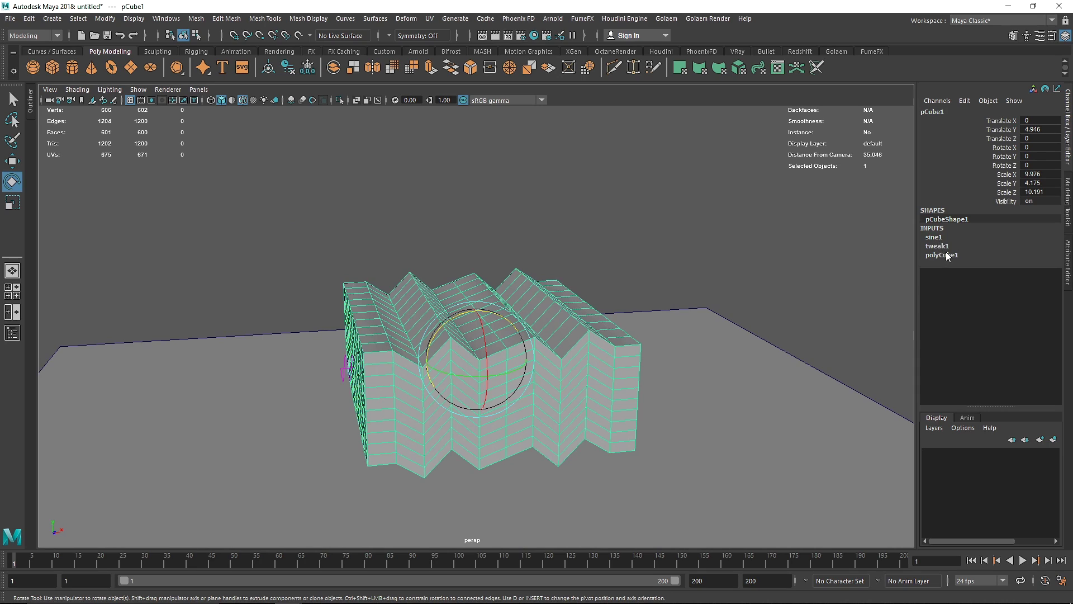
left_click(946, 255)
double_click(1038, 290)
key("Tab")
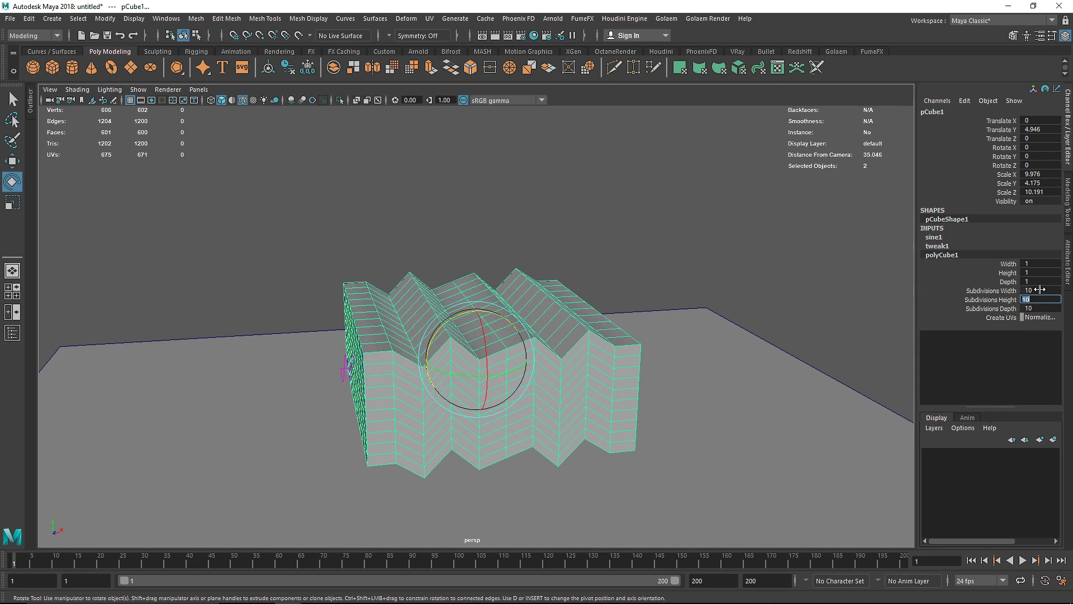
left_click(1041, 291)
key("Return")
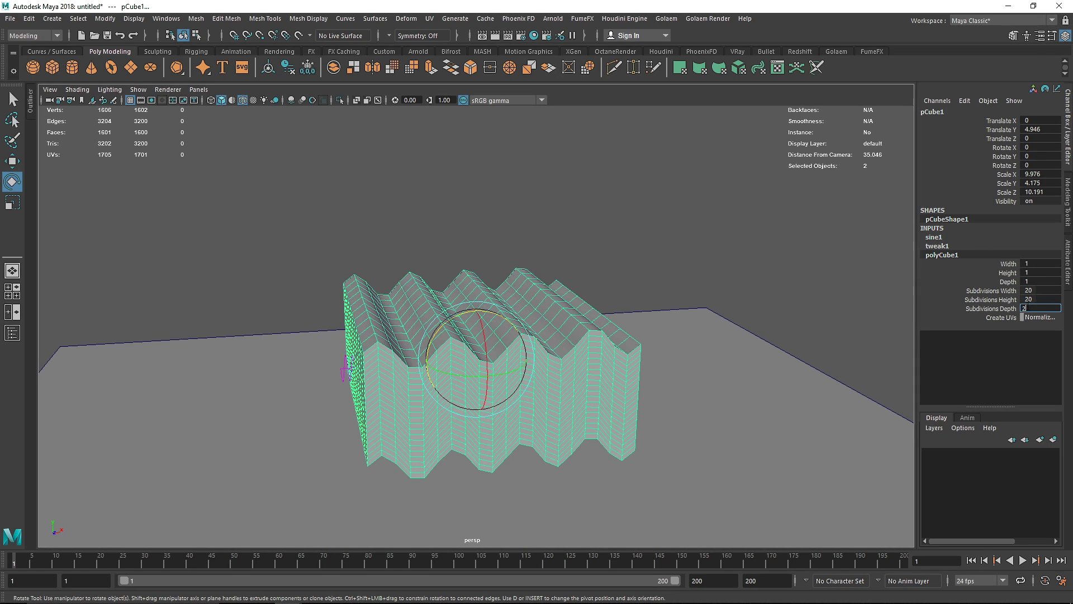
left_click(624, 217)
- Show the box with smooth mesh preview and hide the wireframe on the shaded surfaces
left_click(564, 305)
left_click(570, 234)
left_click_drag(570, 235, 465, 235, "alt")
scroll(465, 234, "up", 3)
left_click(242, 100)
mouse_move(276, 117)
left_mouse_down("alt")
mouse_move(416, 161)
mouse_move(824, 163)
mouse_move(558, 167)
mouse_move(557, 213)
left_mouse_up("alt")
- Rotate the sine handle to about -42.5 degrees in X so the waves run diagonally
left_click(347, 374)
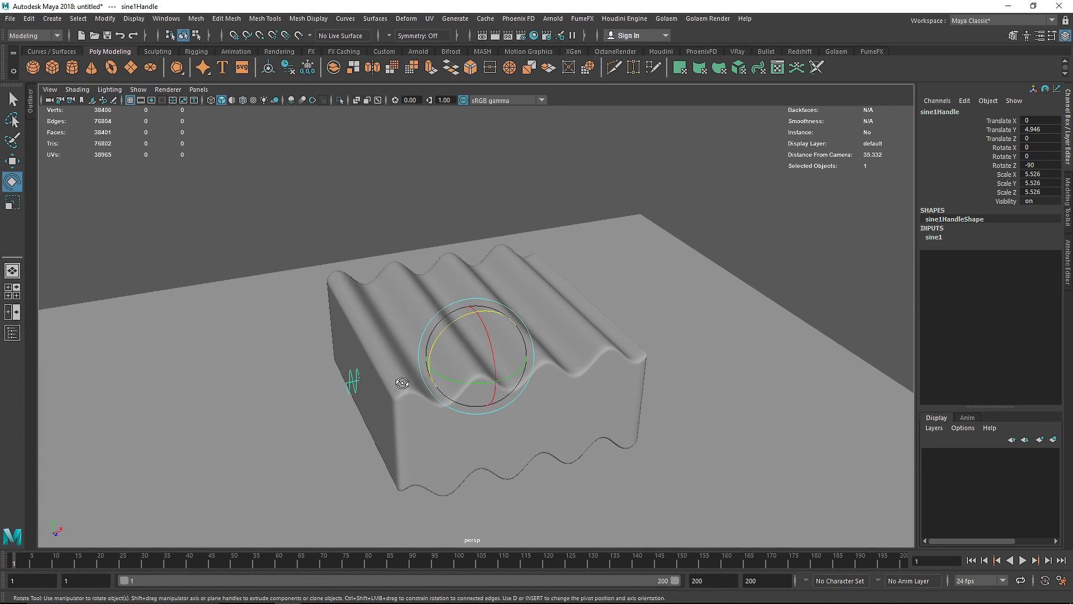
left_click_drag(399, 379, 510, 363, "alt")
mouse_move(510, 364)
left_mouse_down("alt")
mouse_move(434, 368)
mouse_move(418, 352)
mouse_move(442, 364)
mouse_move(562, 333)
mouse_move(504, 355)
left_mouse_up("alt")
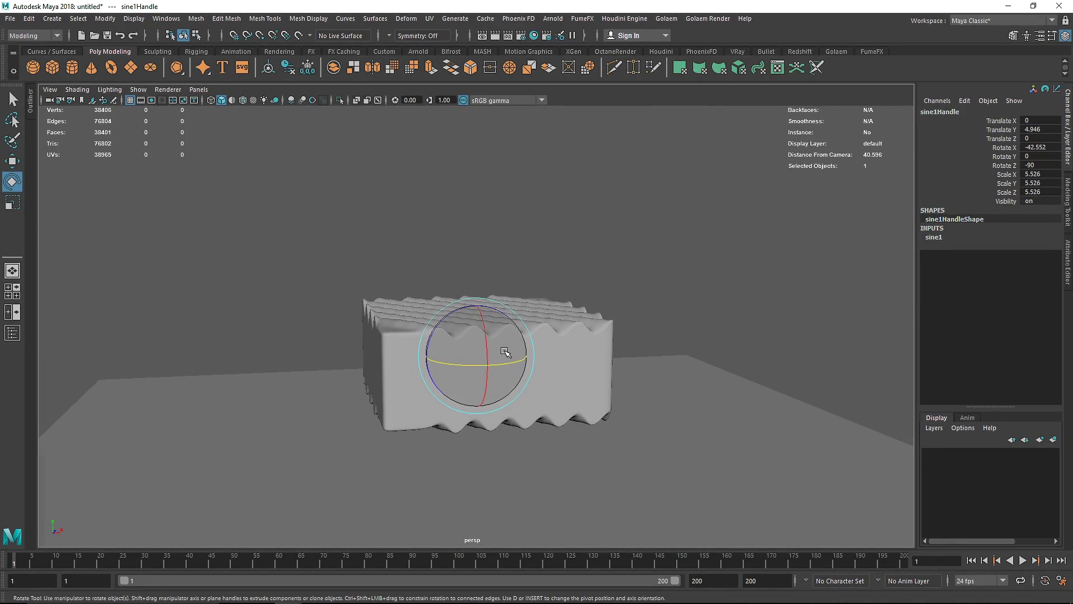
- Replace the rippled box with a new polygon cube, raised to about 3.78 in Y and scaled uniformly to about 7.2
left_click_drag(562, 277, 513, 319)
key("Delete")
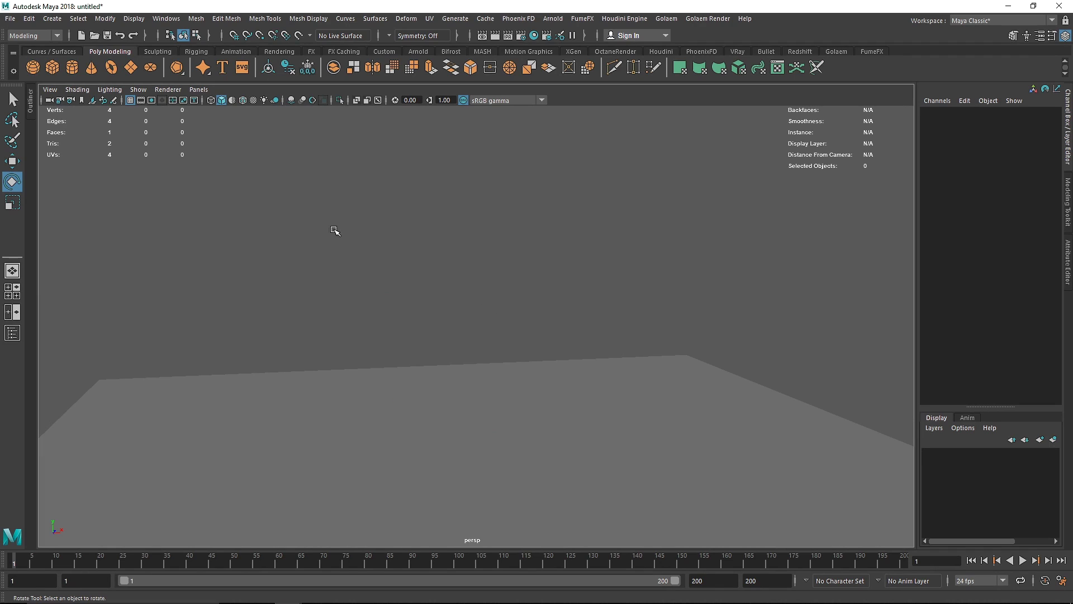
left_click(53, 68)
scroll(401, 337, "down", 4)
key("w")
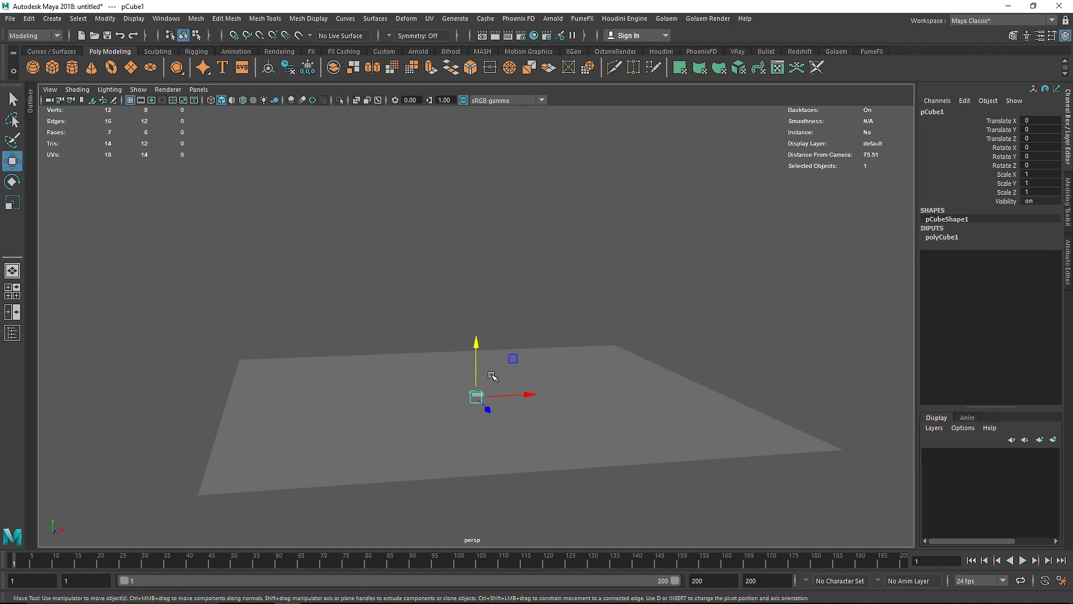
middle_click_drag(492, 375, 525, 355)
key("r")
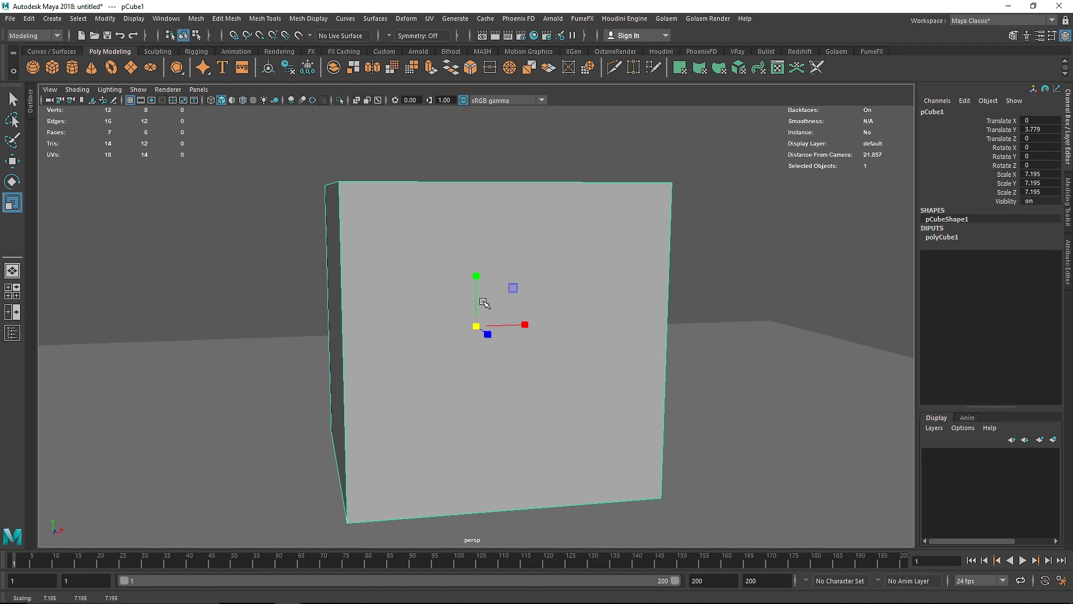
- Apply a Twist nonlinear deformer to the cube
left_click_drag(484, 303, 531, 345, "alt")
right_click_drag(531, 345, 509, 327, "alt")
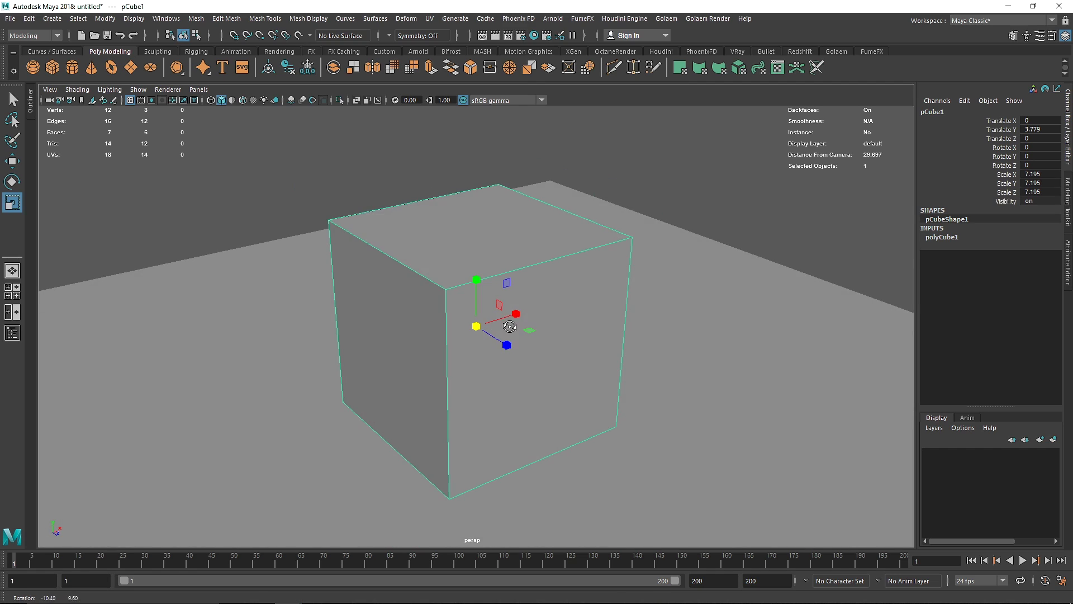
left_click(406, 19)
mouse_move(511, 189)
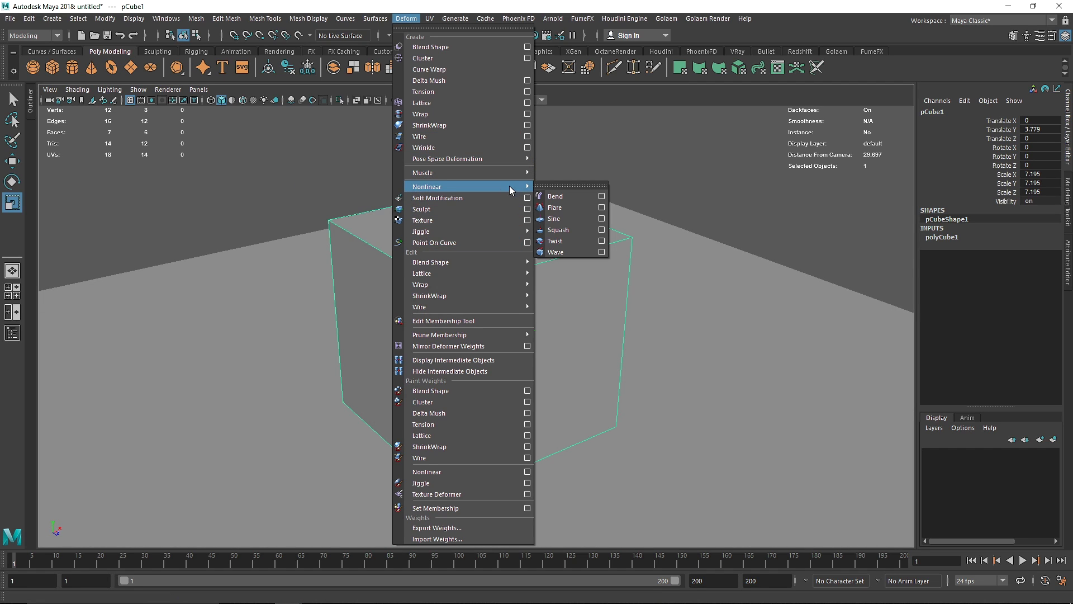
left_click(574, 241)
- Reshape the cube into a tall pillar about 2.47 wide and 10.63 high, raised to about 10.5 in Y
scroll(544, 311, "down", 3)
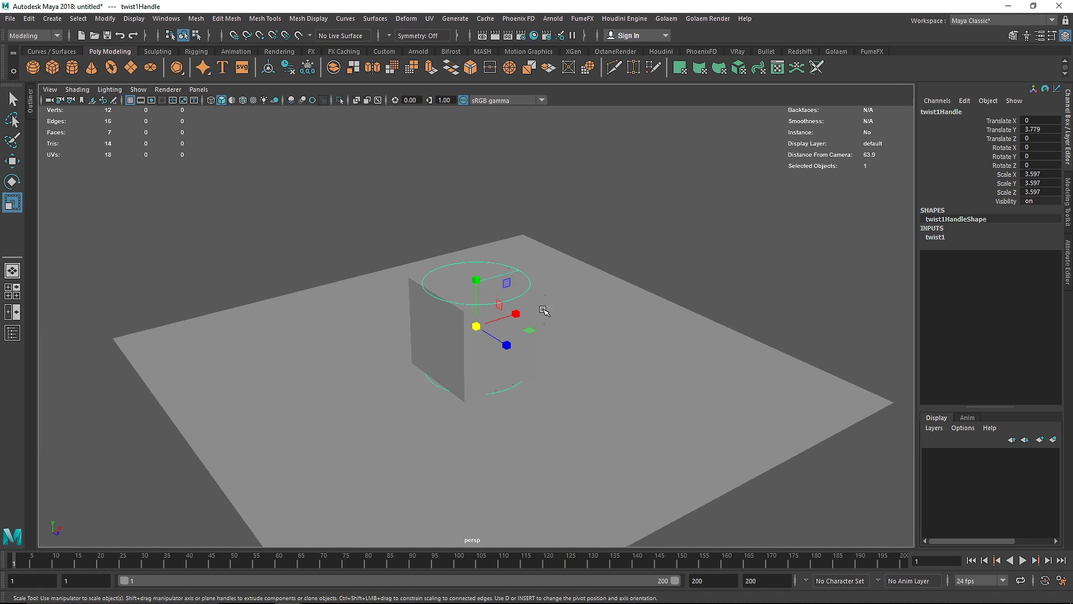
left_click(541, 317)
left_click_drag(476, 325, 439, 327)
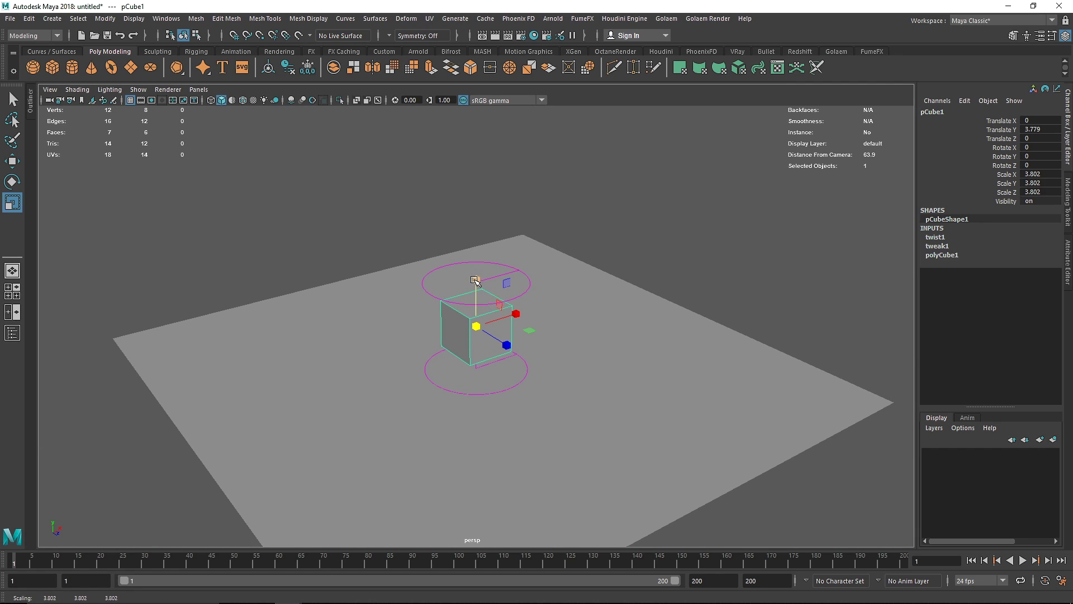
left_click_drag(474, 279, 448, 264)
key("w")
key("r")
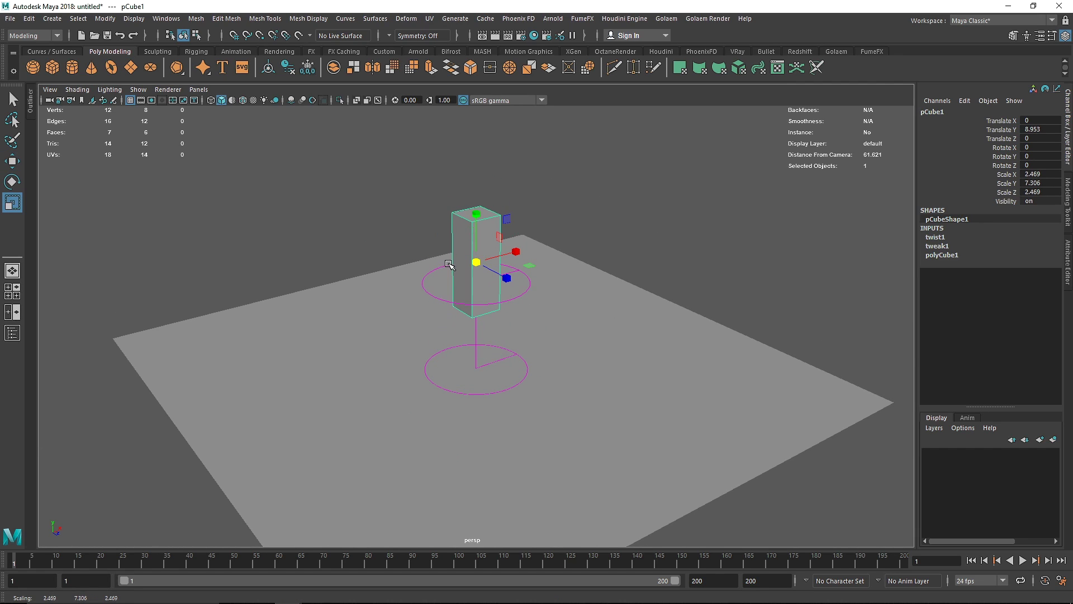
left_click_drag(476, 214, 476, 166)
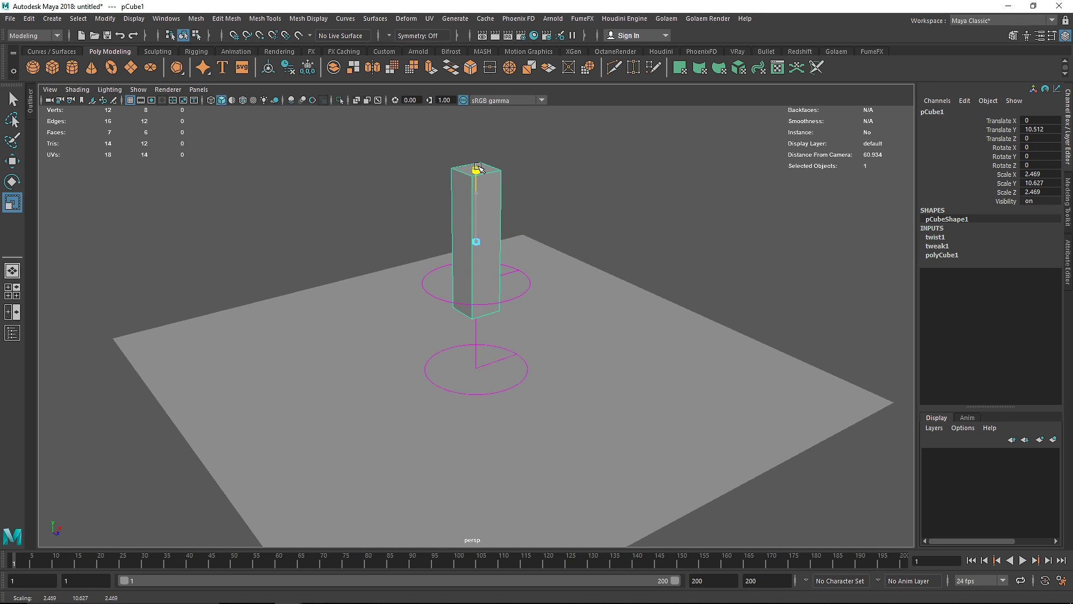
- Set the pillar's Subdivisions Height to 30 and deselect it
left_click(942, 255)
middle_click_drag(1027, 299, 1043, 298)
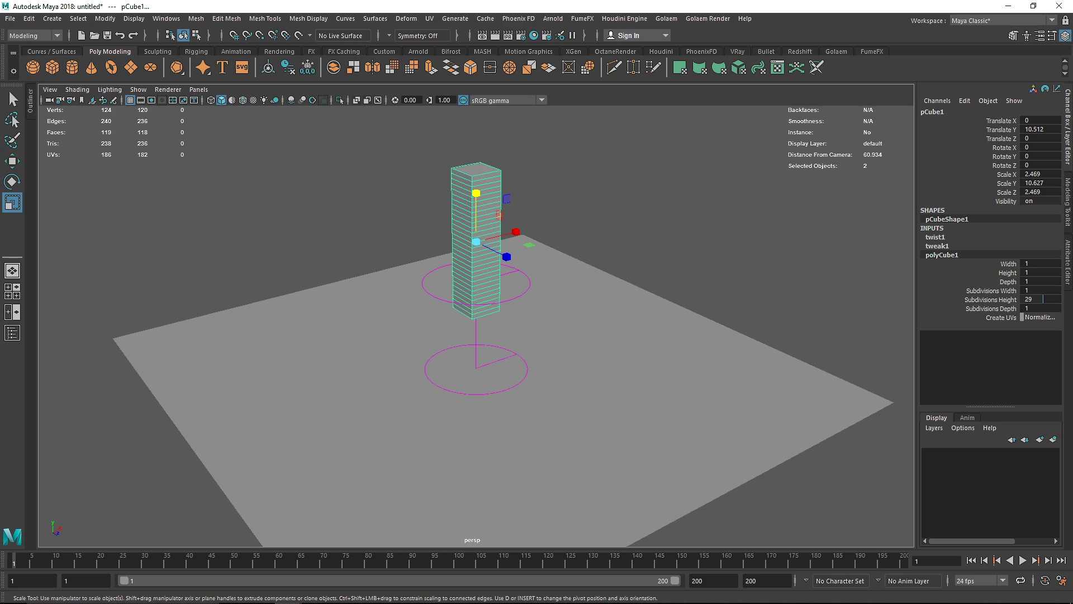
left_click(1038, 298)
type("30")
key("Return")
left_click(518, 196)
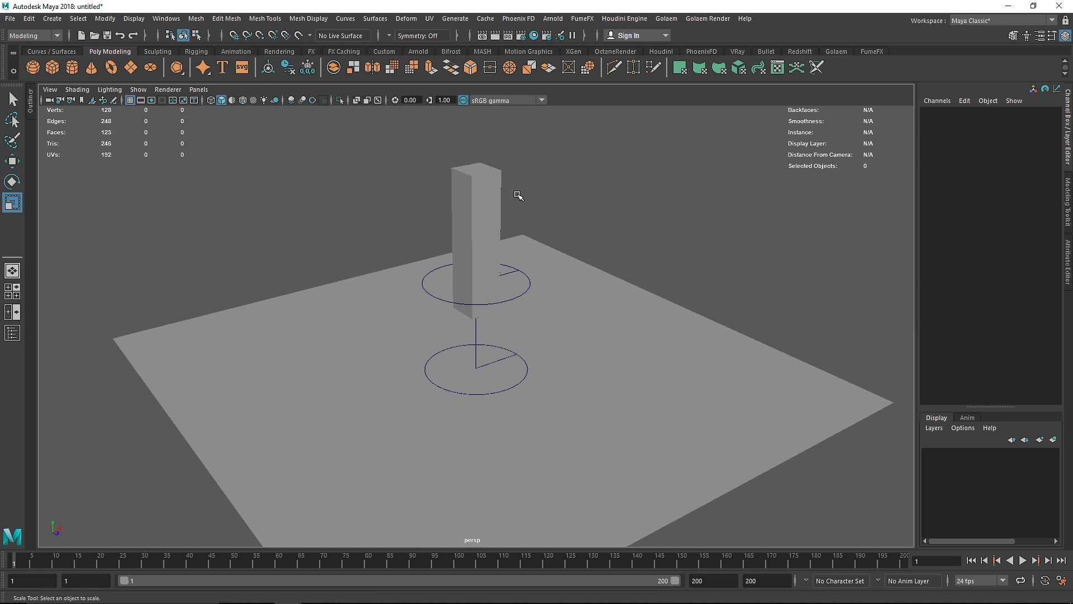
- Scale the pillar thinner and taller, to about 1.13 in X and Z and 15.7 in Y
left_click(487, 232)
left_click_drag(488, 232, 440, 251)
left_click_drag(476, 193, 484, 79)
- Delete the ill-fitting twist handle and apply a new Twist deformer to the resized pillar
left_click(438, 269)
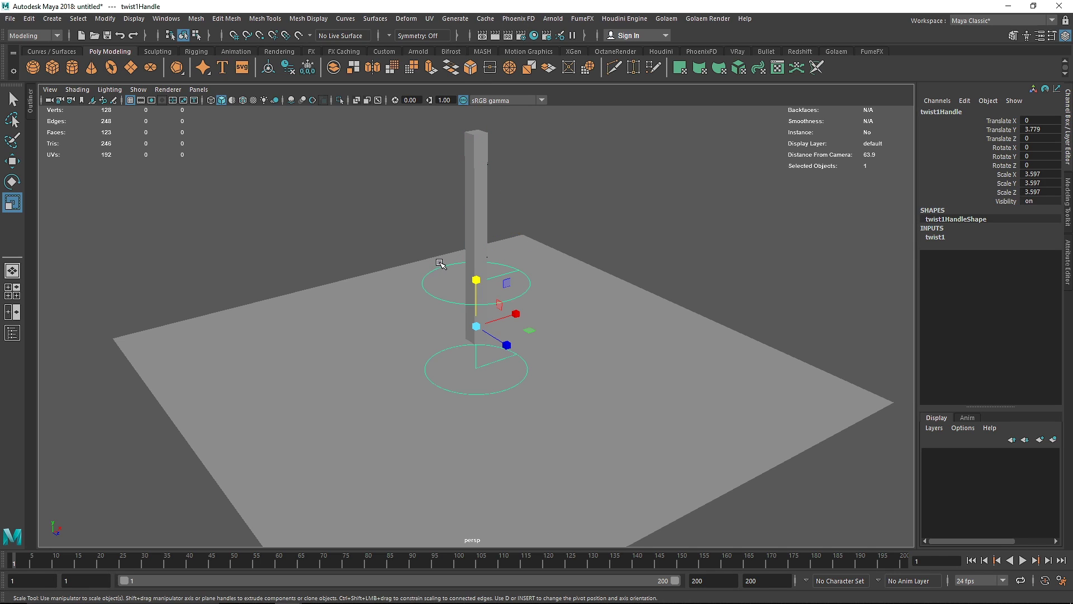
key("Delete")
left_click(469, 144)
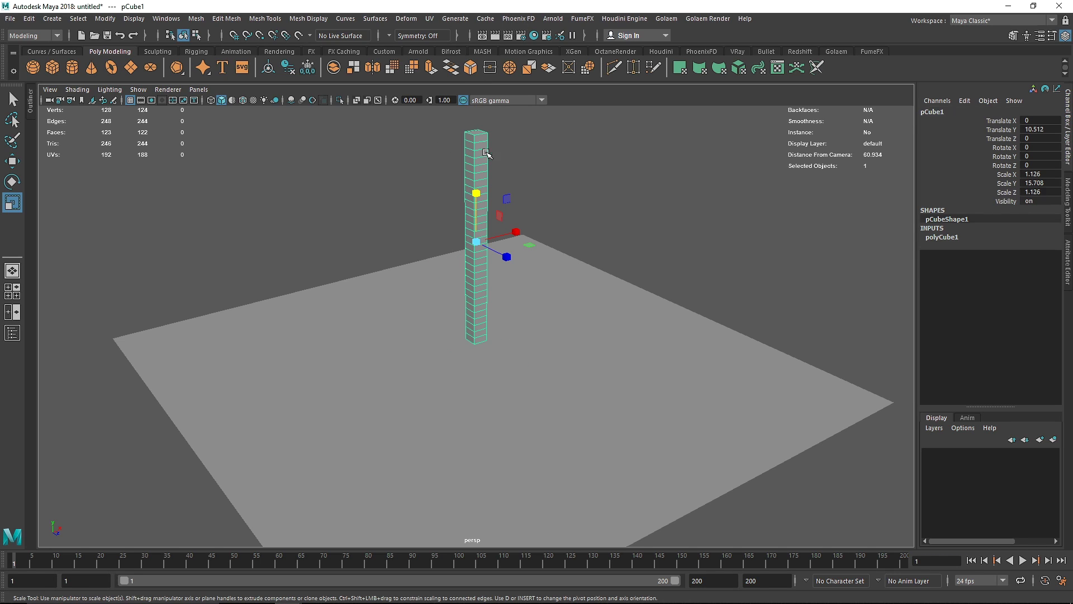
left_click(406, 19)
mouse_move(486, 172)
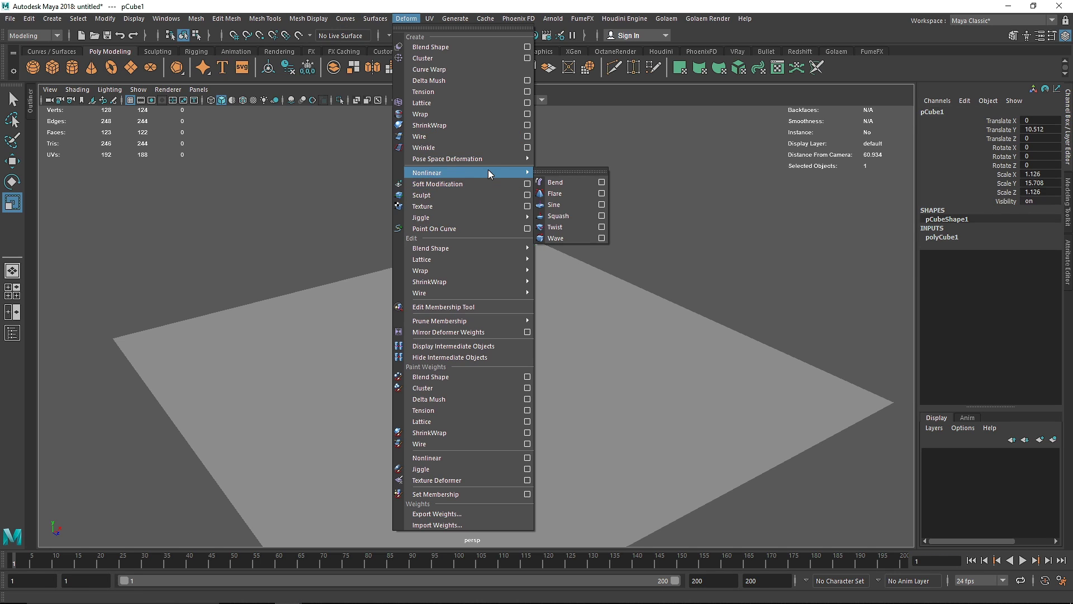
left_click(564, 227)
- Turn on X-ray display and set the twist deformer's Start Angle to 60
left_click(356, 100)
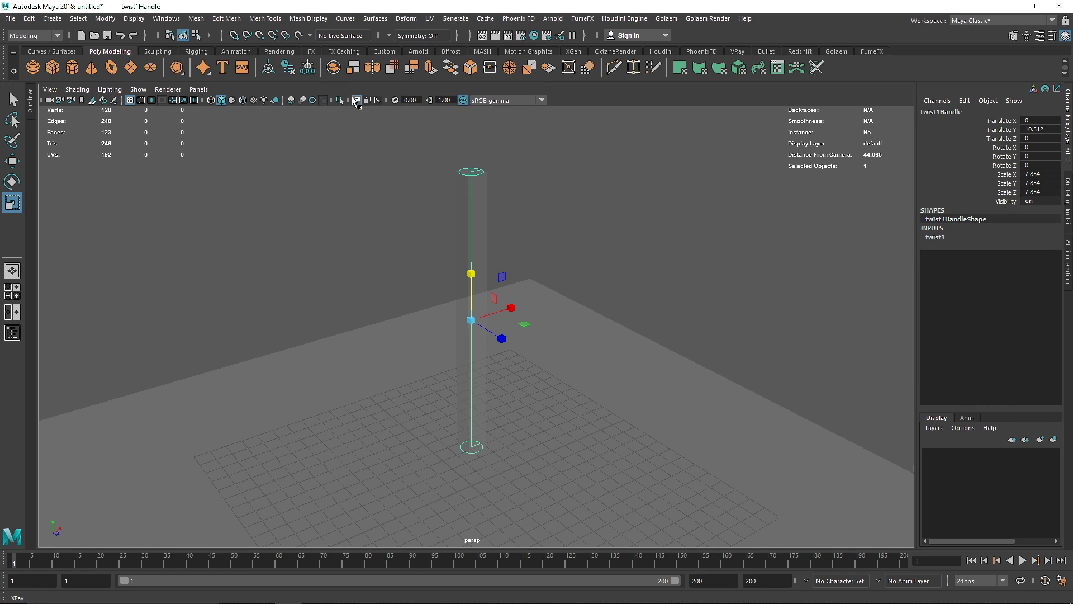
scroll(564, 230, "up", 3)
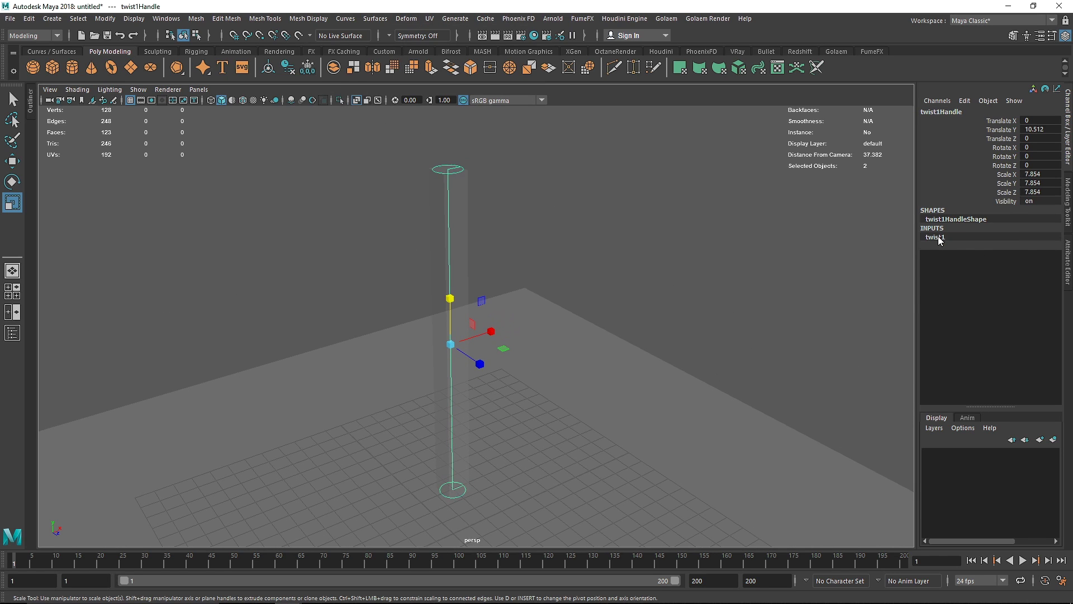
left_click(936, 237)
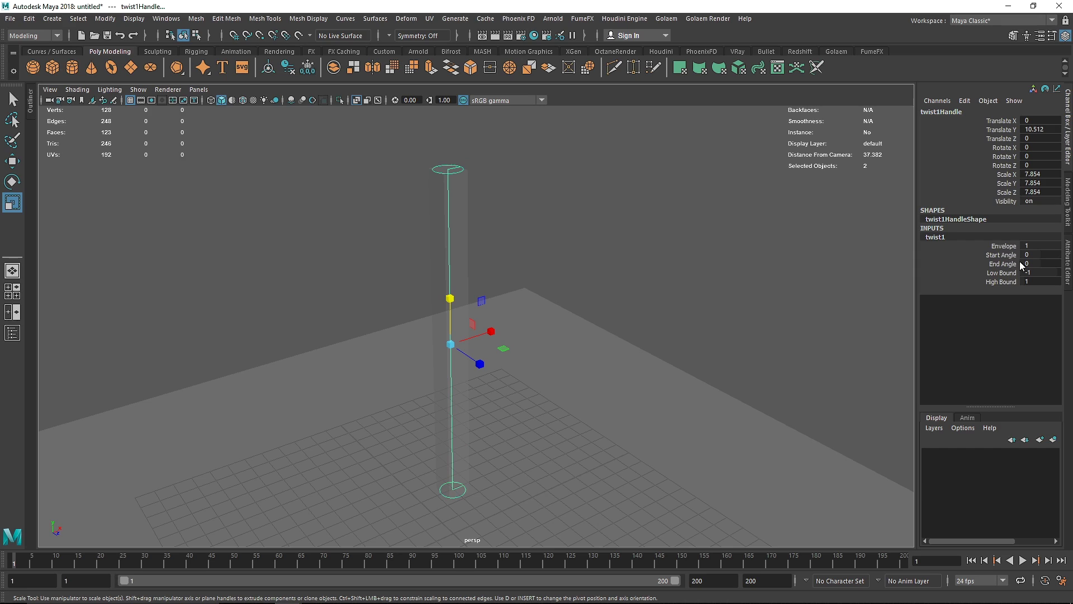
left_click_drag(1047, 254, 1060, 255)
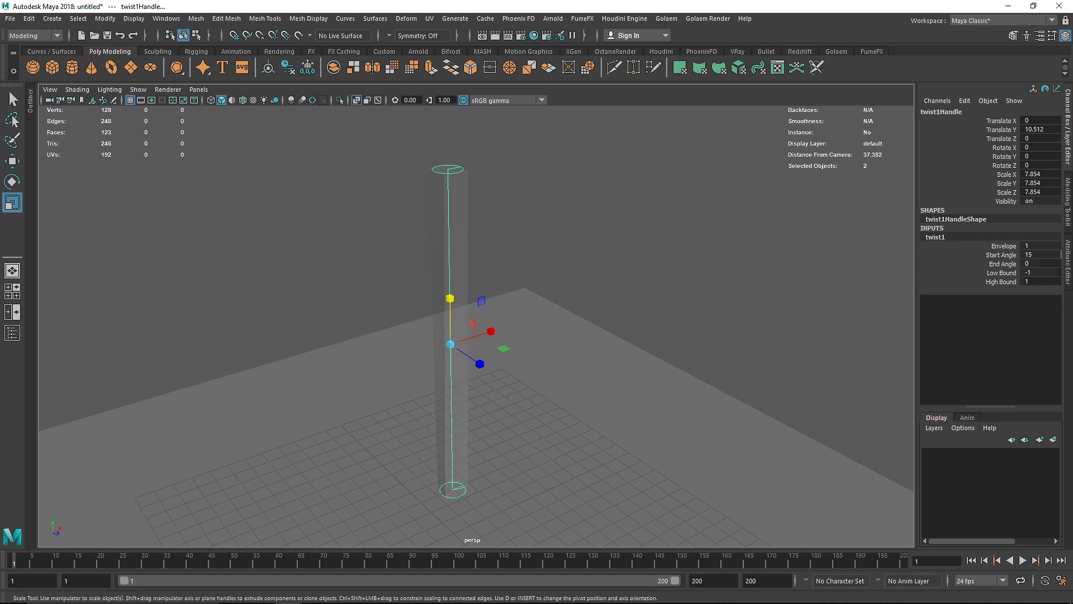
double_click(1032, 254)
type("60")
key("Return")
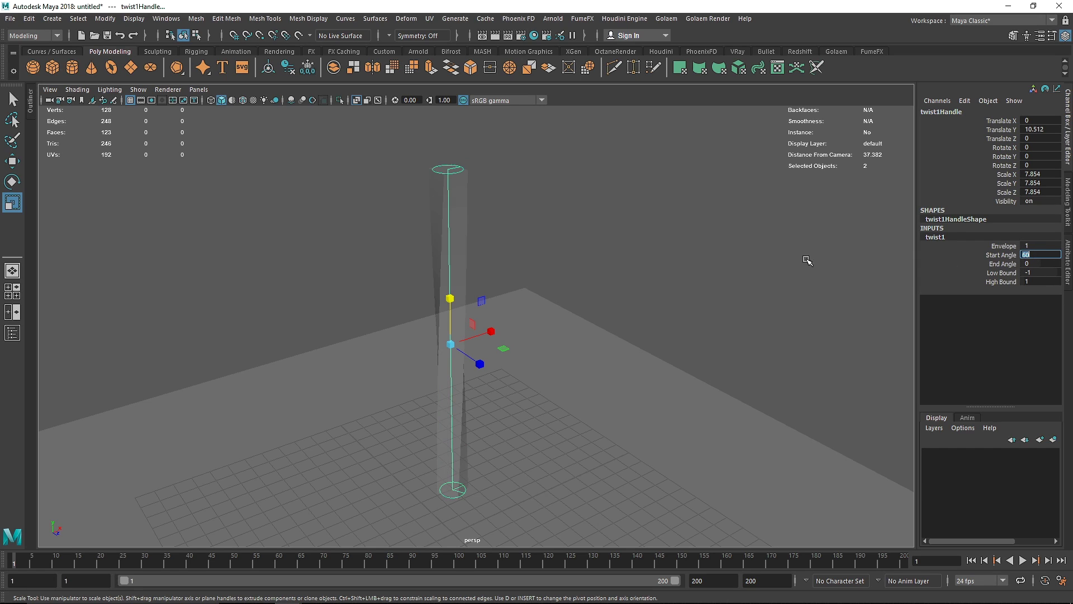
- Turn off X-ray display and examine the twisted pillar as a solid
left_click(356, 100)
scroll(486, 251, "up", 5)
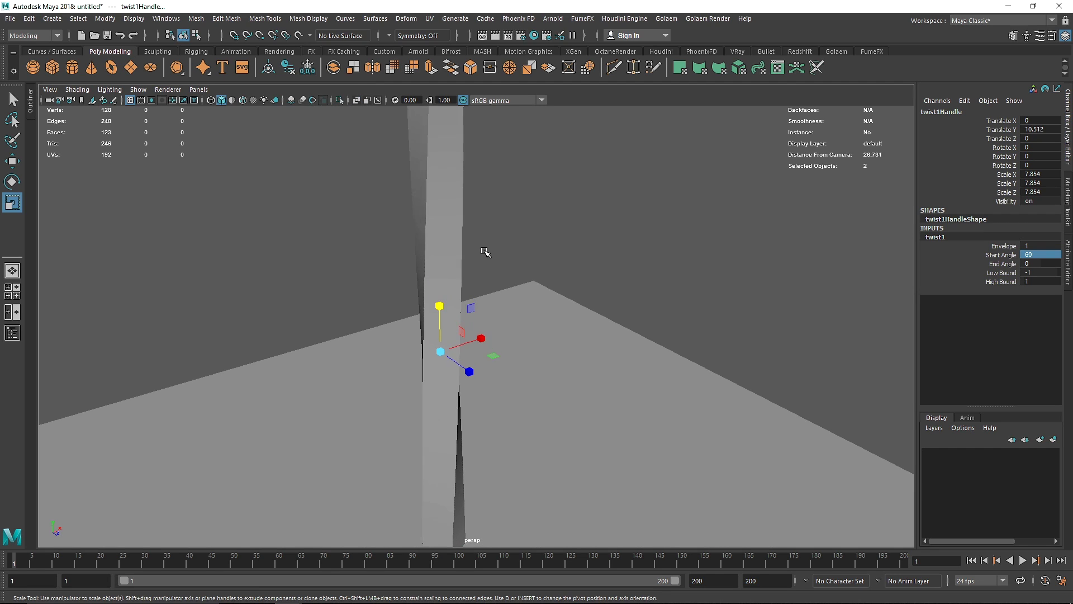
mouse_move(486, 252)
left_mouse_down("alt")
mouse_move(424, 273)
mouse_move(532, 278)
left_mouse_up("alt")
scroll(425, 274, "down", 4)
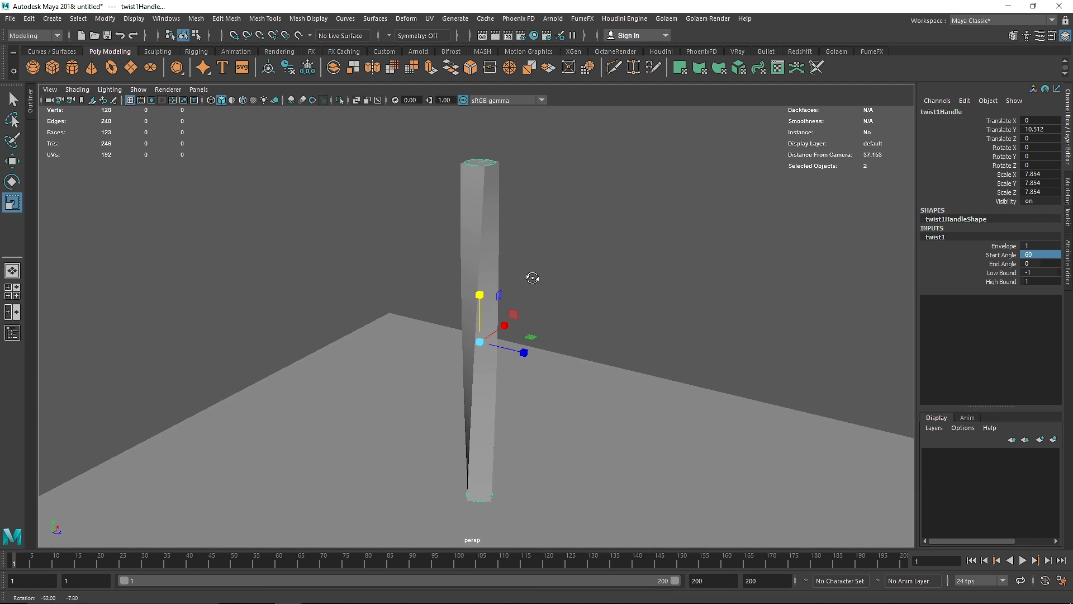
- Increase the twist deformer's Start Angle to 100 and finally to 200
left_click(1038, 268)
left_click(1011, 256)
left_click(1023, 255)
middle_click_drag(1024, 256, 1006, 256)
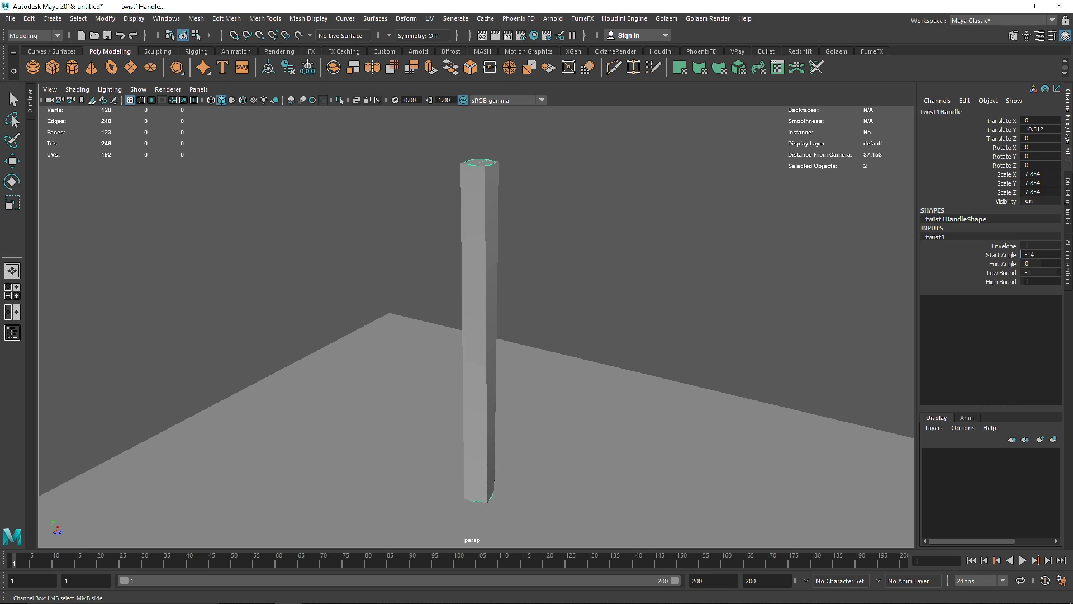
double_click(1035, 253)
key("Return")
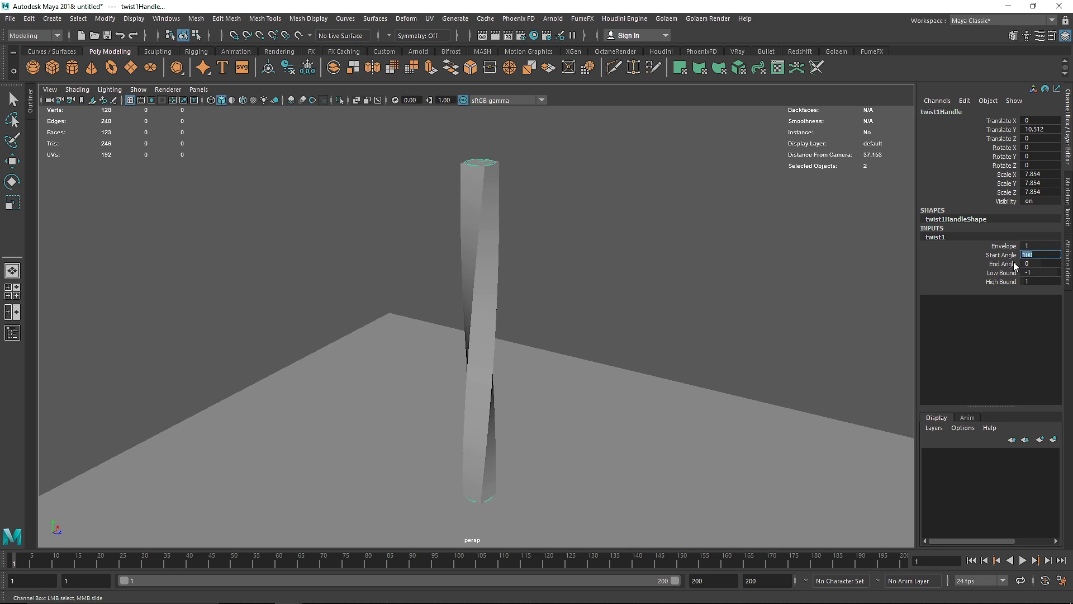
type("200")
key("Return")
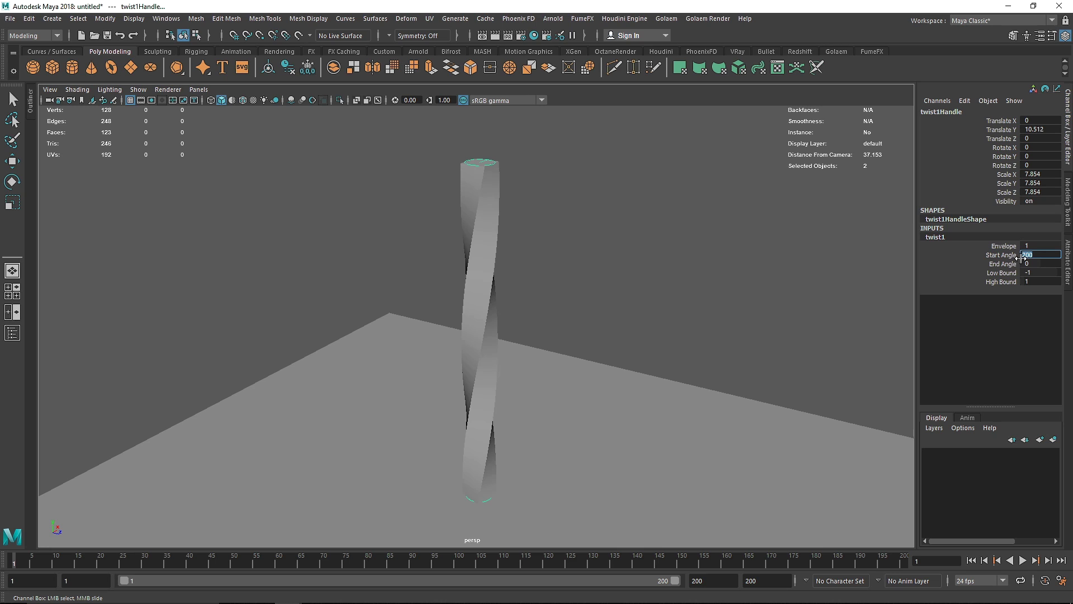
- Try an End Angle of 100 on the twist deformer and restore it to 0
left_click_drag(595, 221, 486, 241, "alt")
left_click(1034, 263)
mouse_move(1034, 263)
middle_mouse_down()
mouse_move(1047, 263)
mouse_move(1022, 263)
middle_mouse_up()
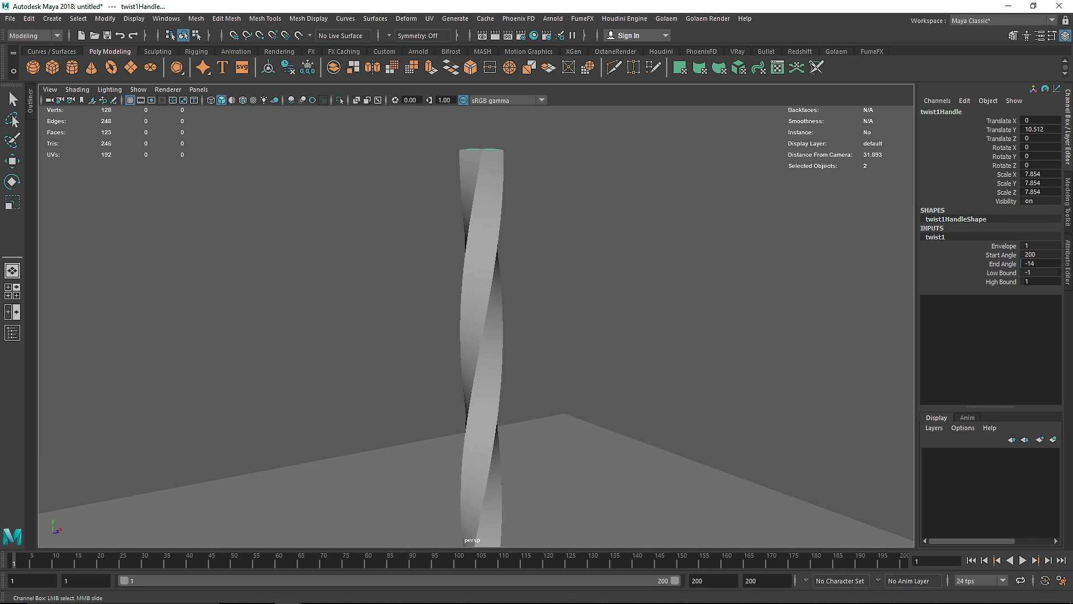
double_click(1042, 264)
type("100")
key("Return")
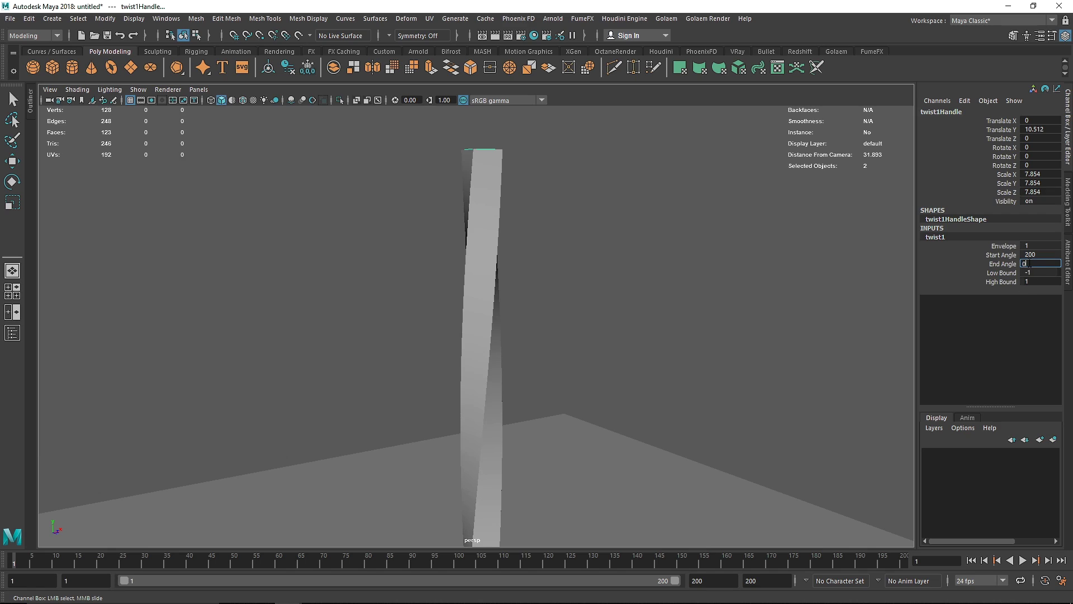
type("0")
key("Return")
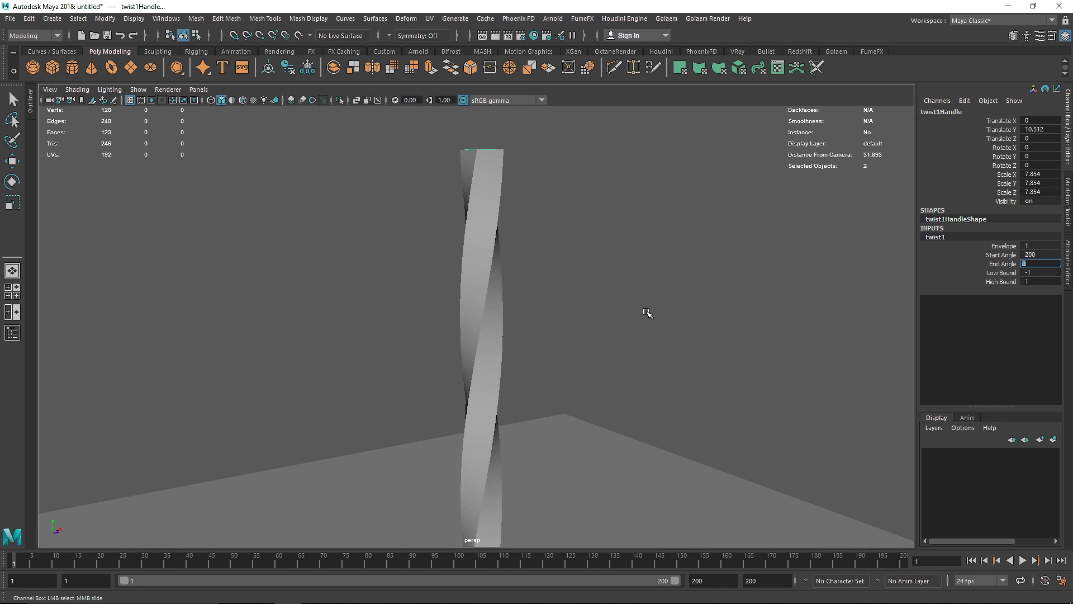
- Try lowering the twist deformer's High Bound to 0, and raise it again until the twist covers the whole pillar
scroll(558, 268, "down", 3)
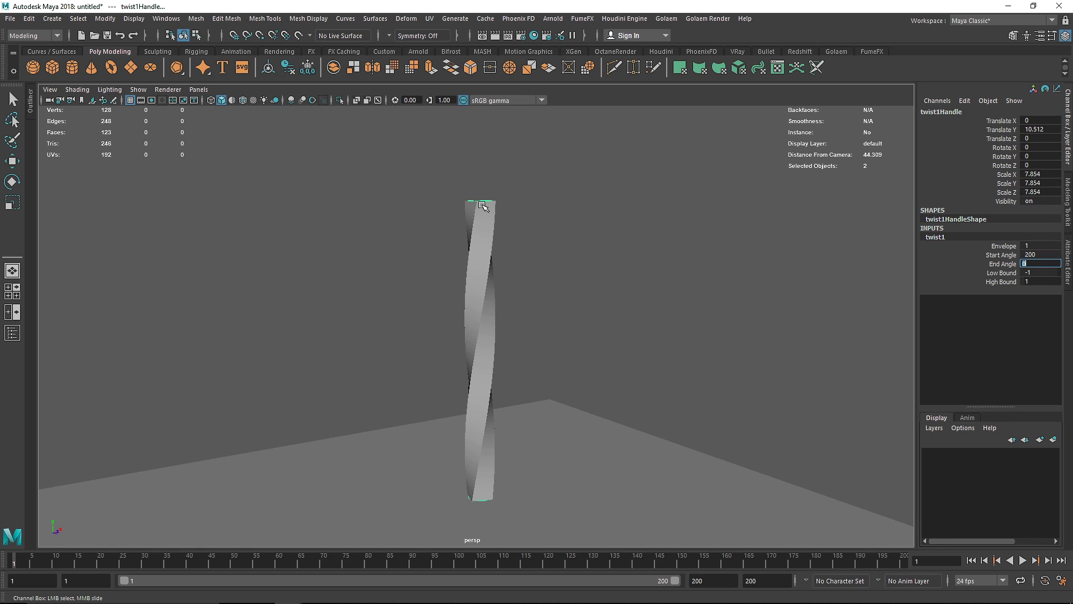
mouse_move(1035, 271)
middle_mouse_down()
mouse_move(1012, 273)
mouse_move(1030, 283)
middle_mouse_up()
left_click_drag(582, 335, 649, 345, "alt")
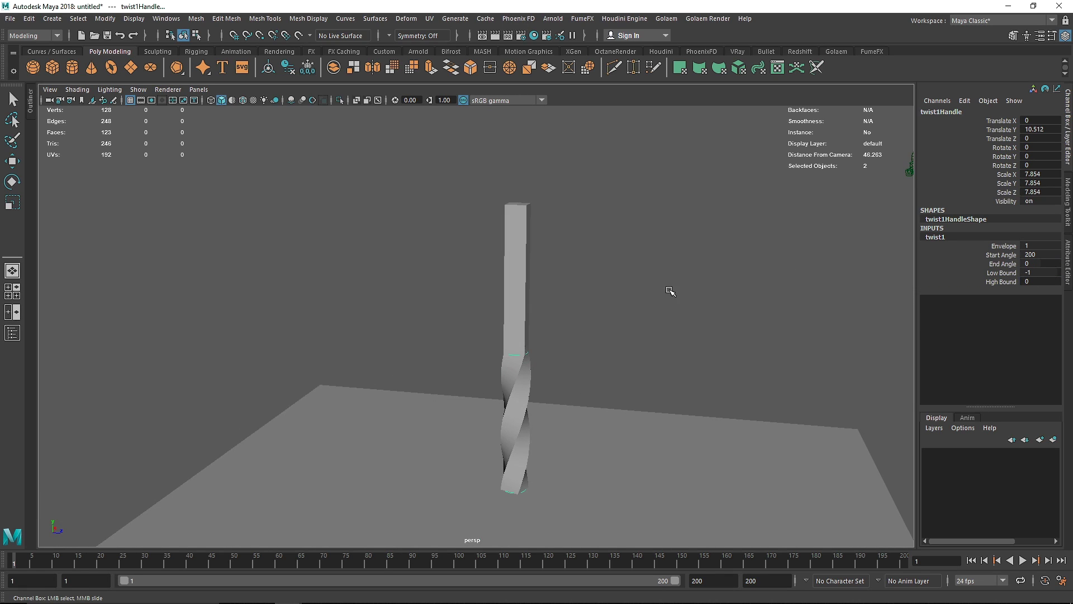
left_click_drag(579, 314, 527, 307, "alt")
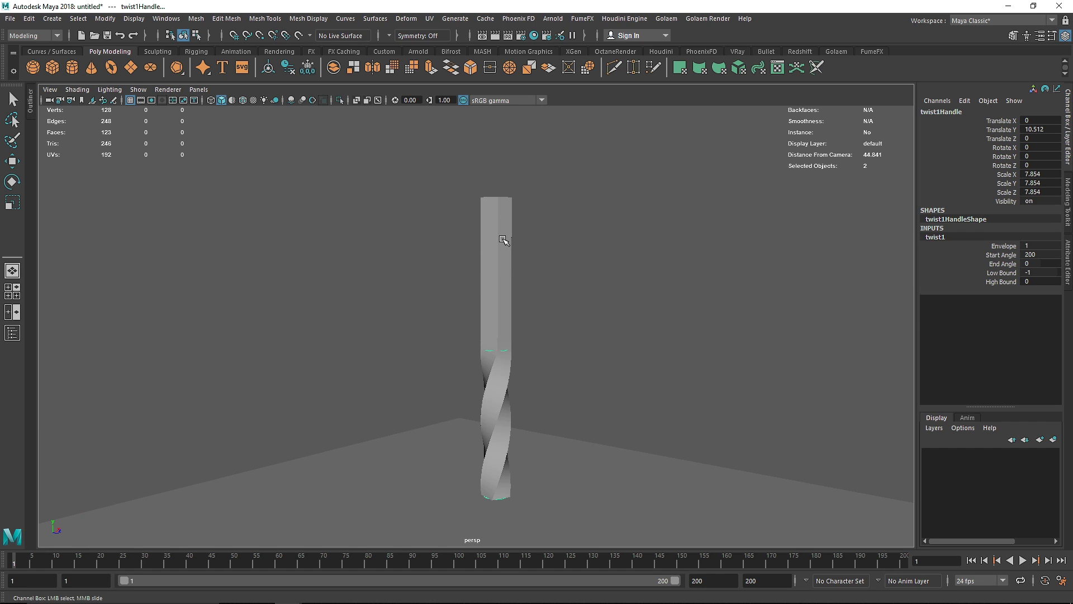
middle_click_drag(447, 247, 619, 307)
left_click_drag(578, 293, 530, 299, "alt")
scroll(484, 219, "up", 2)
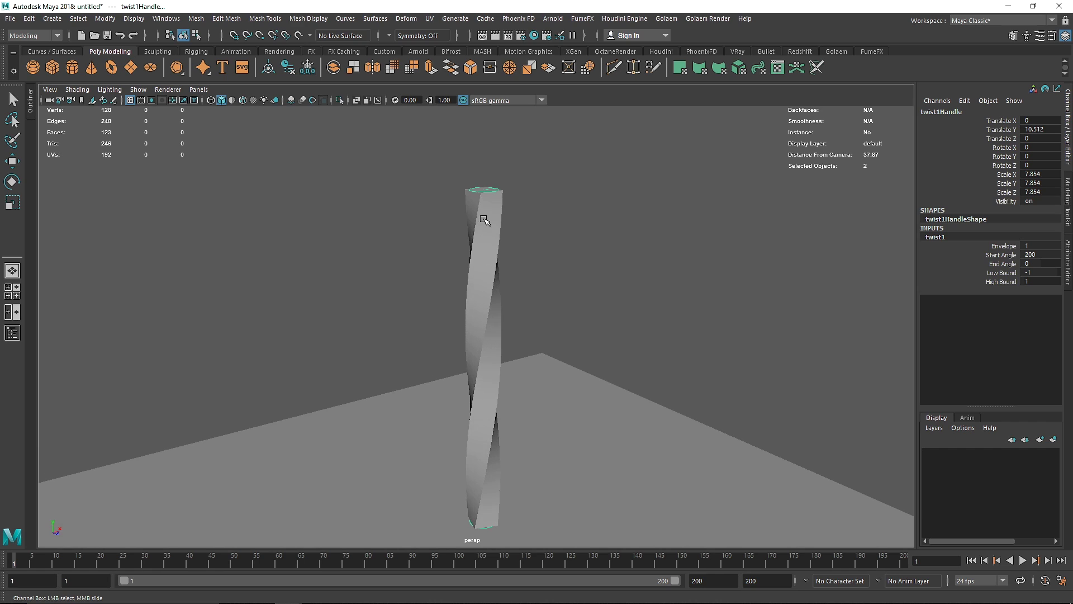
- Select the pillar without its twist handle and slide it up and down along Y through the deformer
left_click(479, 275)
key("w")
left_click_drag(480, 308, 453, 281)
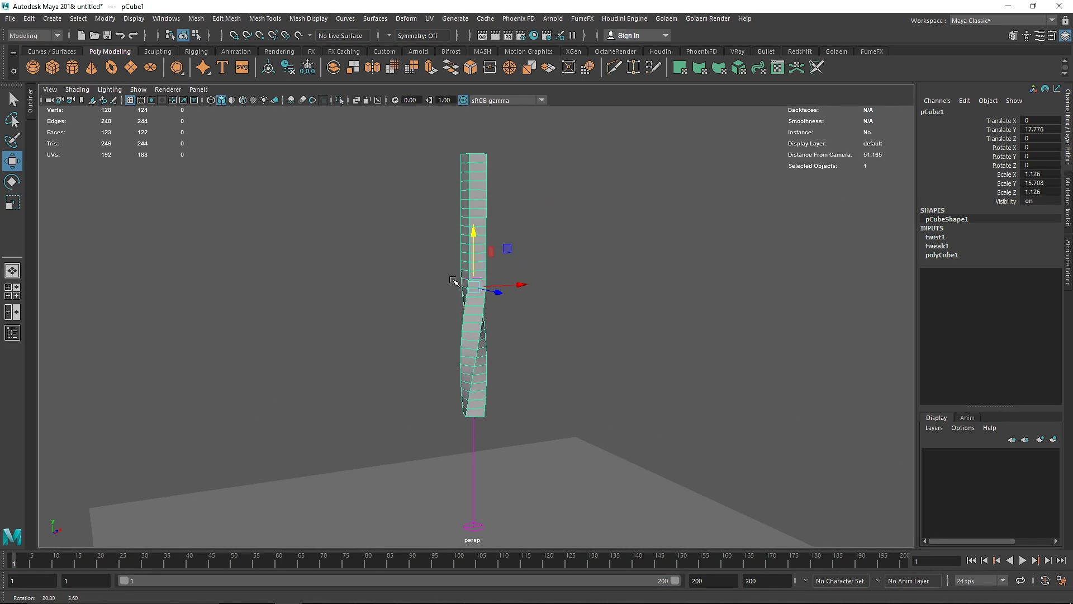
left_click(453, 280)
left_click(469, 230)
left_click_drag(469, 230, 496, 351)
- Select the pillar together with its twist handle and delete both
left_click_drag(675, 316, 327, 392)
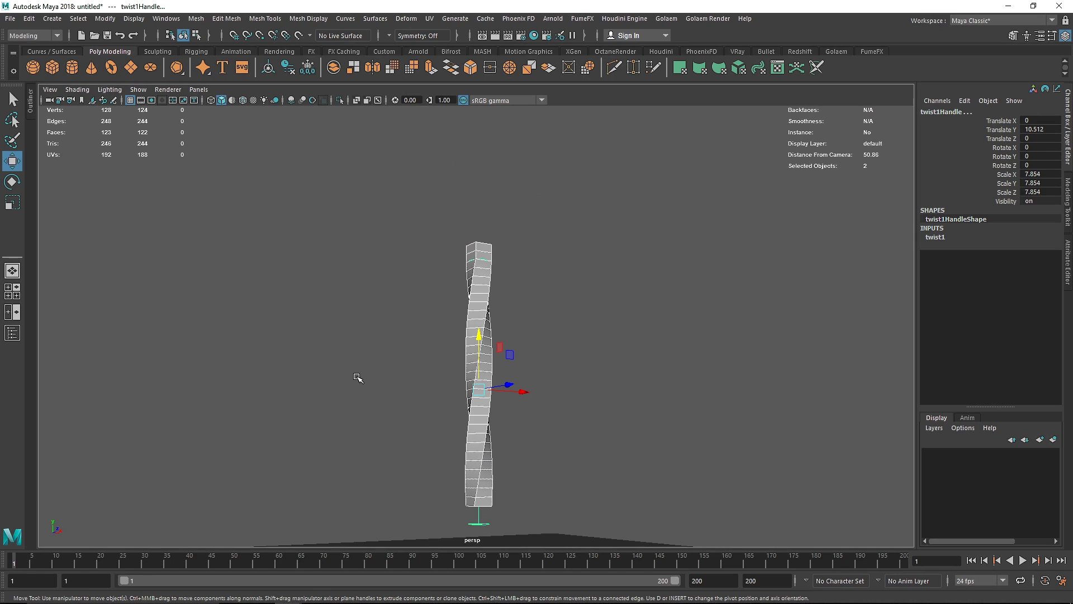
key("Delete")
left_click_drag(442, 384, 406, 421, "alt")
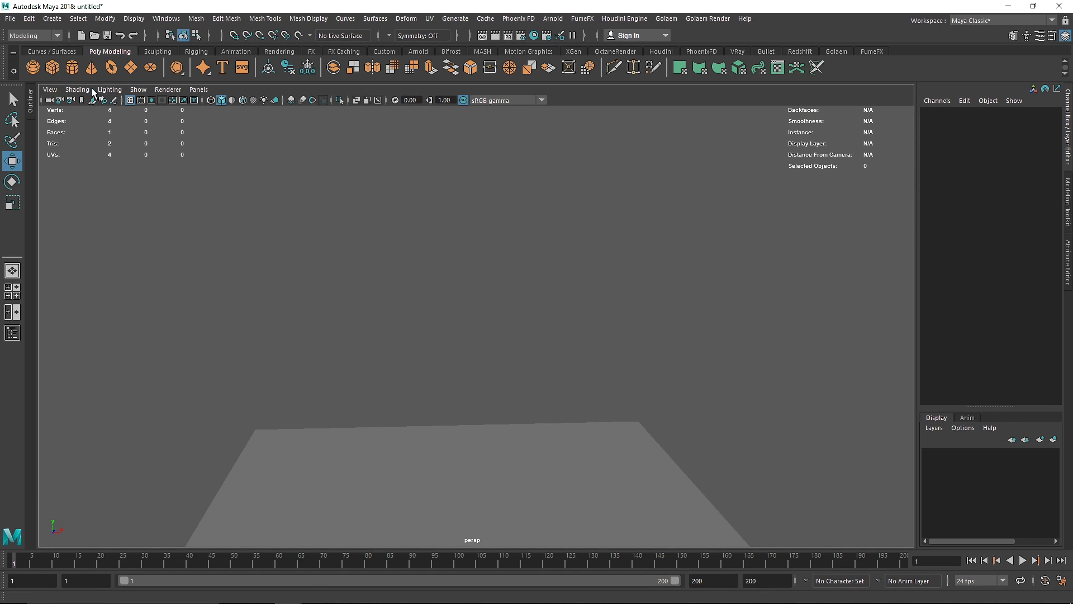
- Create a polygon cube, scale it uniformly to about 6.6 and raise it above the ground to about 4.1 in Y
left_click(51, 68)
scroll(492, 316, "down", 5)
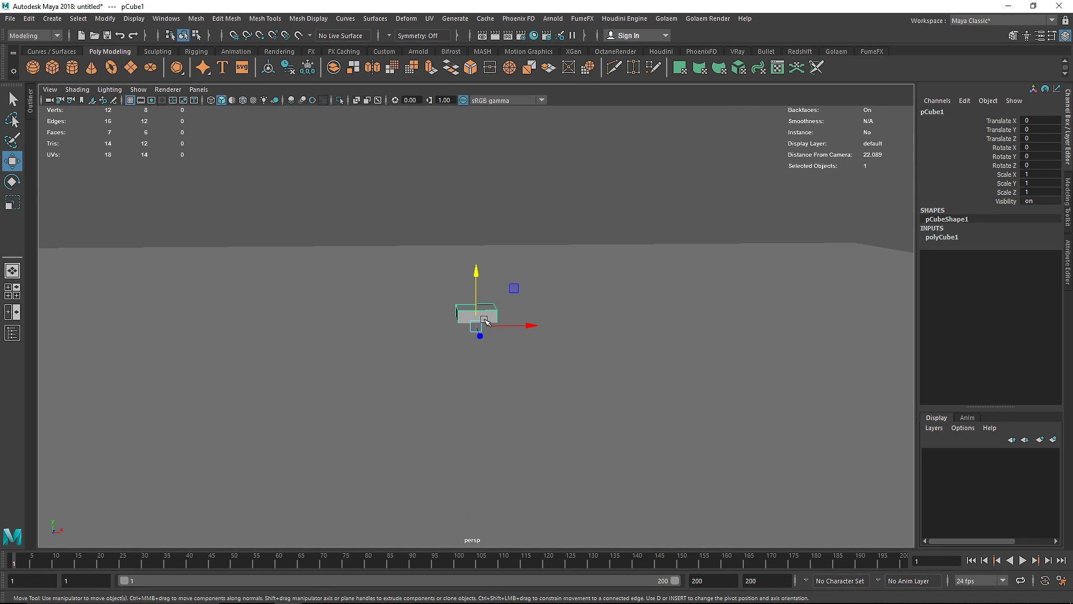
left_click_drag(484, 319, 478, 164, "alt")
key("r")
left_click_drag(476, 218, 558, 225)
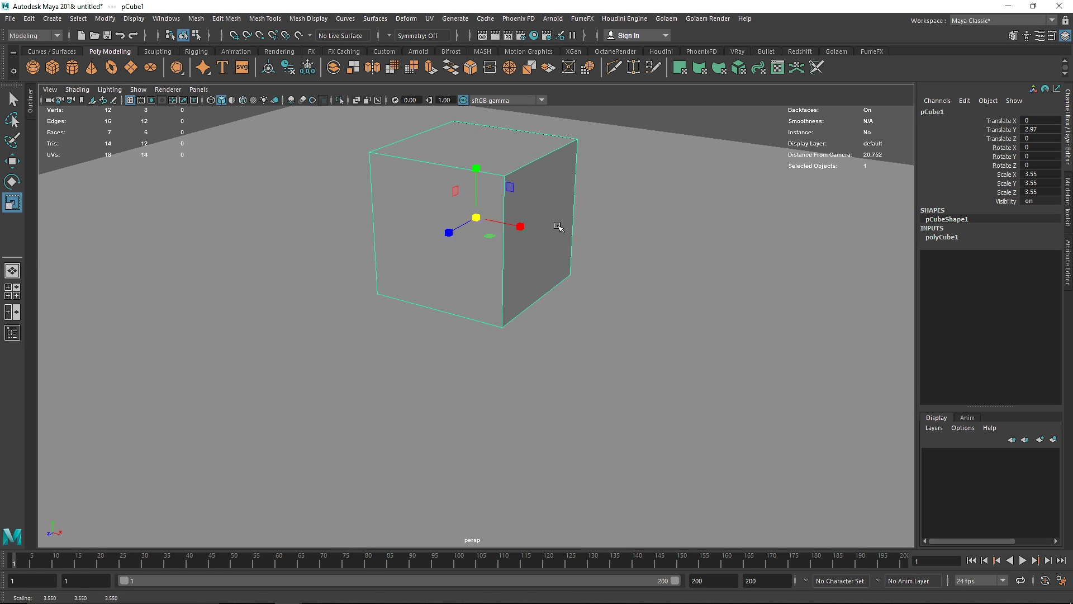
right_click_drag(557, 226, 509, 242, "alt")
mouse_move(508, 243)
left_mouse_down("alt")
mouse_move(536, 249)
mouse_move(505, 259)
left_mouse_up("alt")
key("w")
left_click_drag(481, 220, 485, 193)
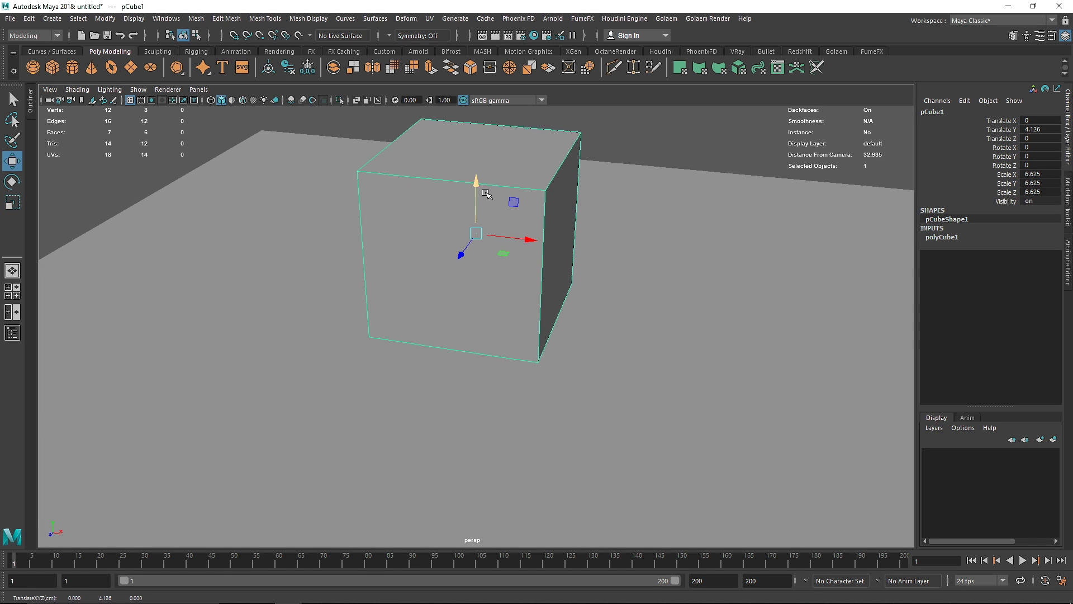
- Set the cube's width, height and depth subdivisions to 10 each
left_click(942, 237)
left_click(1039, 272)
type("10")
left_click(1039, 281)
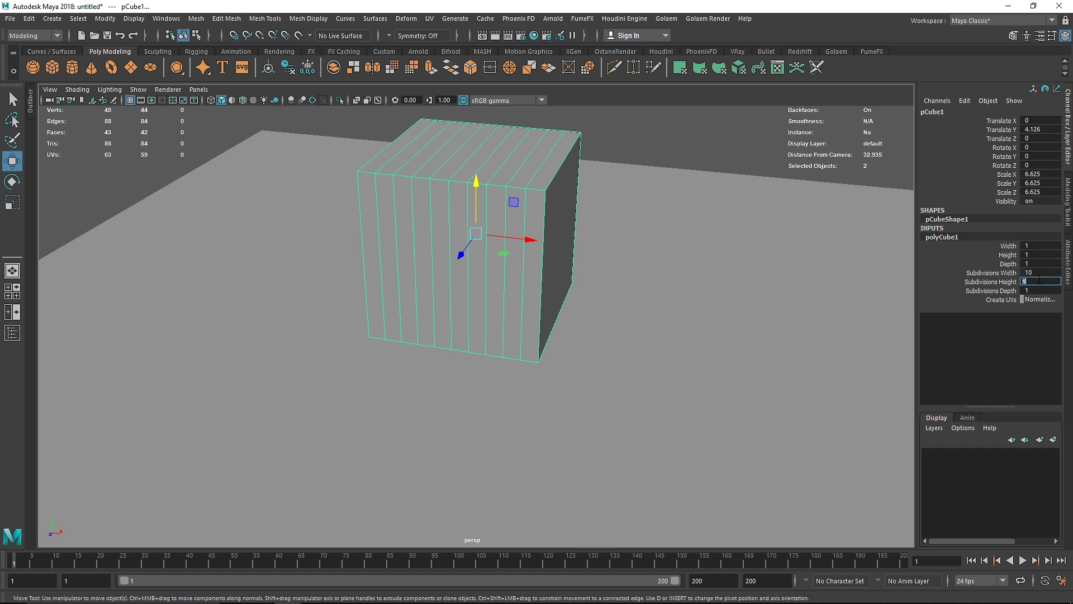
type("10")
left_click(1039, 290)
type("10")
key("Return")
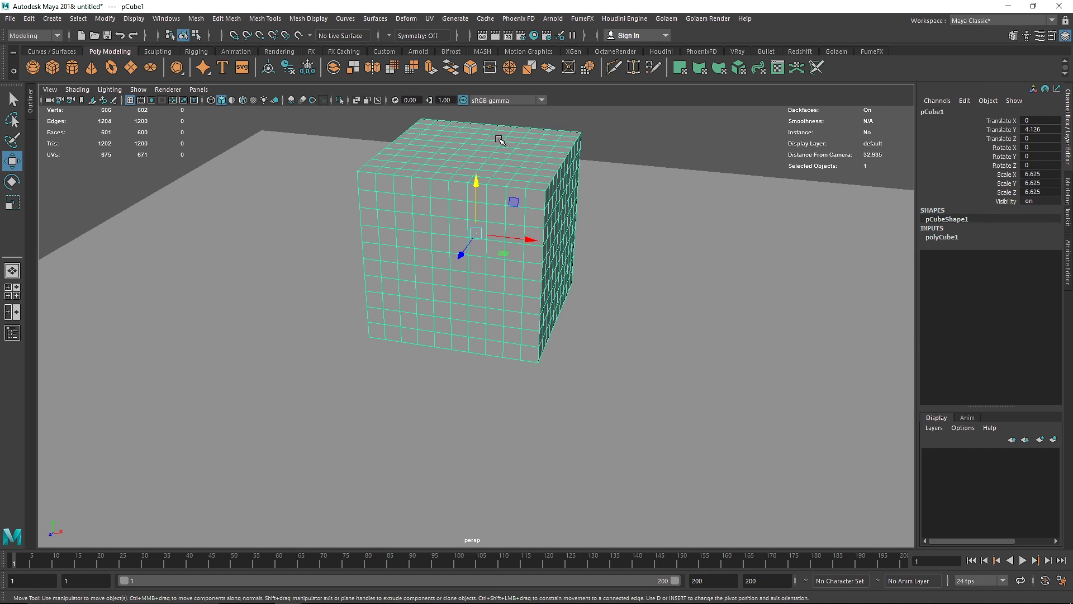
- Apply a nonlinear Wave deformer to the cube and turn on wireframe-on-shaded display
left_click(406, 18)
mouse_move(489, 186)
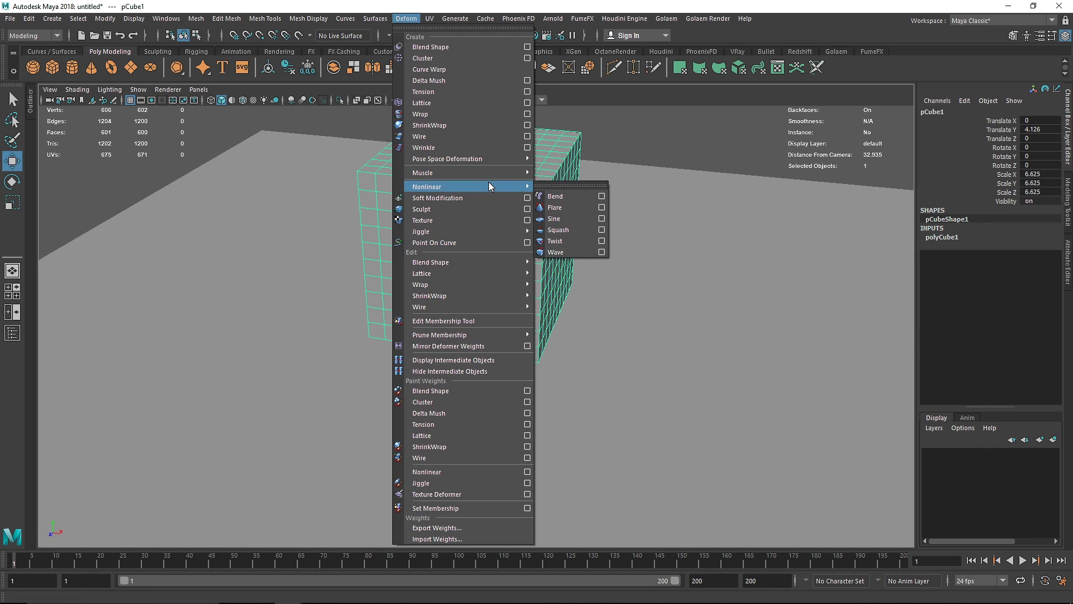
left_click(556, 252)
left_click_drag(570, 249, 528, 328, "alt")
left_click(243, 101)
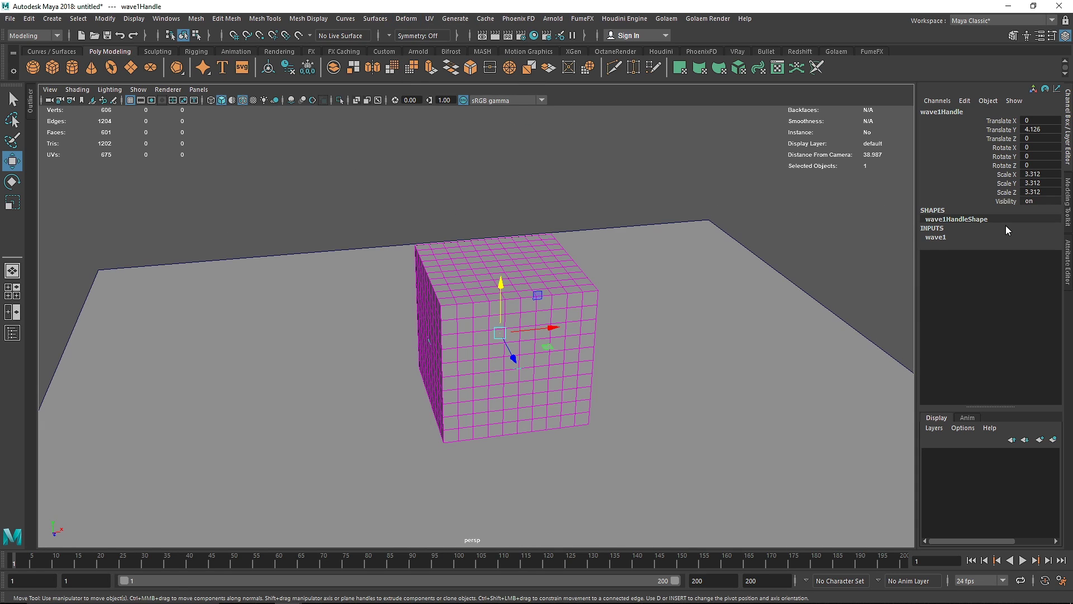
- Try an Amplitude of 2 on the wave deformer and undo the change
left_click(937, 238)
left_click(1028, 254)
type("1")
key("Return")
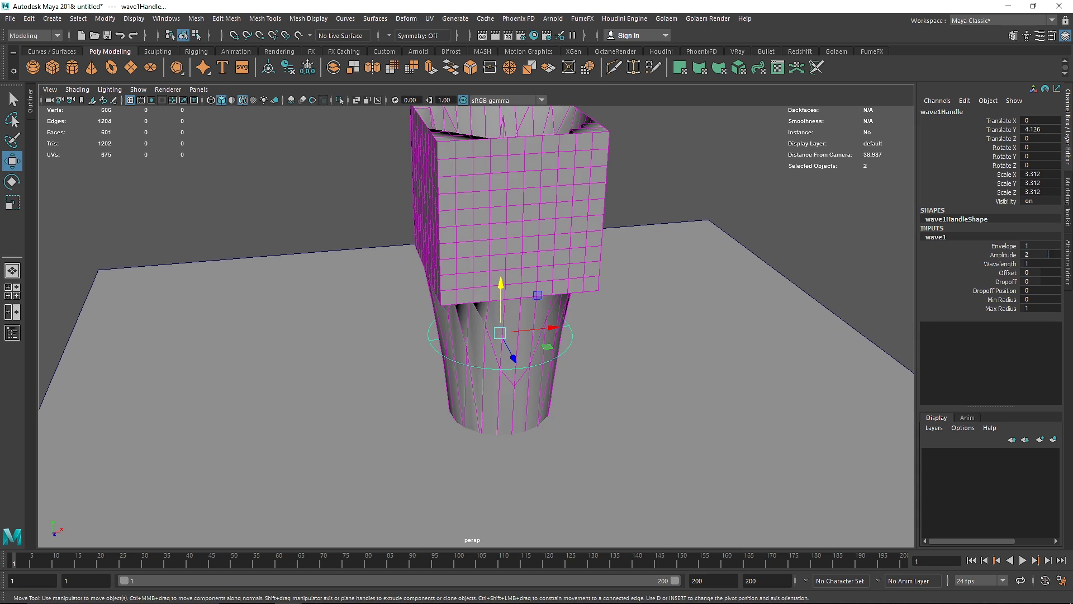
key("ctrl+z")
- Scale the cube into a wide, flat block, about 15.1 in X and Z and 4.33 in Y
left_click(598, 373)
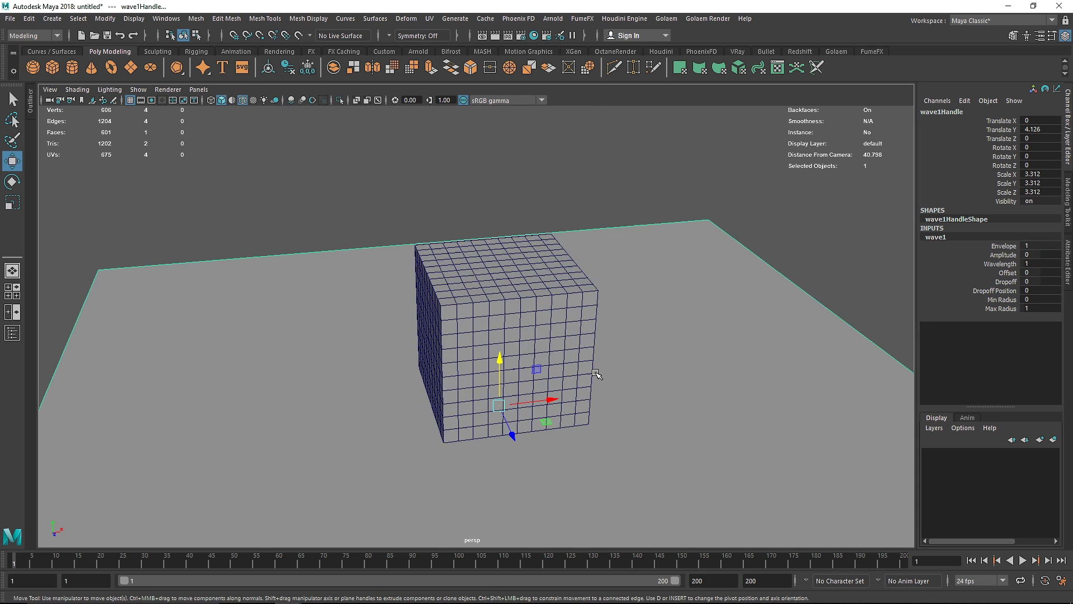
left_click(556, 358)
key("r")
left_click_drag(500, 333, 510, 247)
left_click_drag(500, 284, 501, 326)
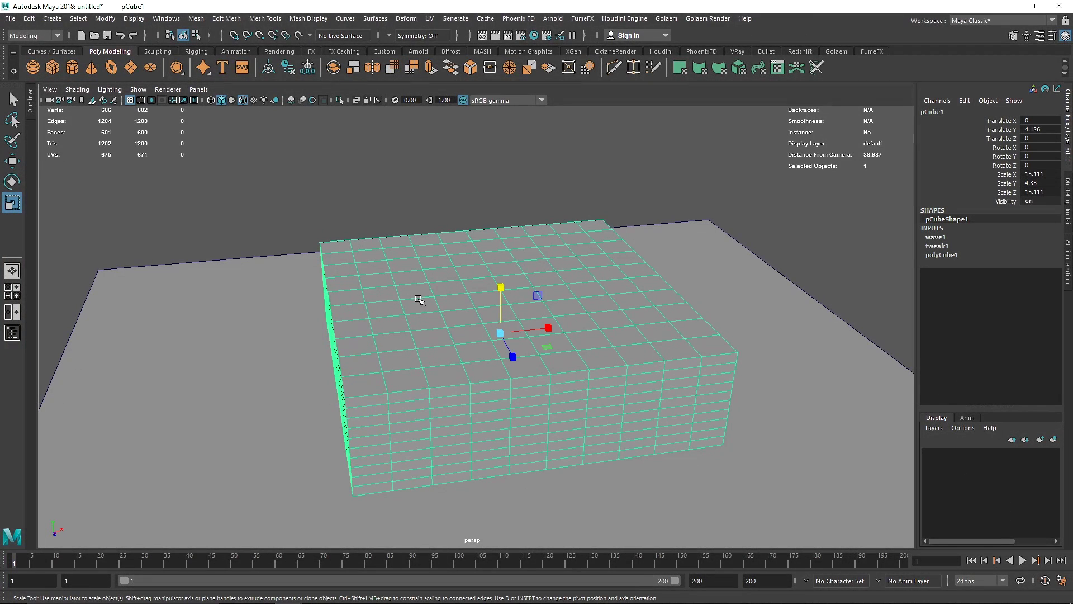
- Increase the wave deformer's Amplitude gradually to 0.2 and finally to 0.5
left_click_drag(385, 297, 400, 293, "alt")
left_click(941, 238)
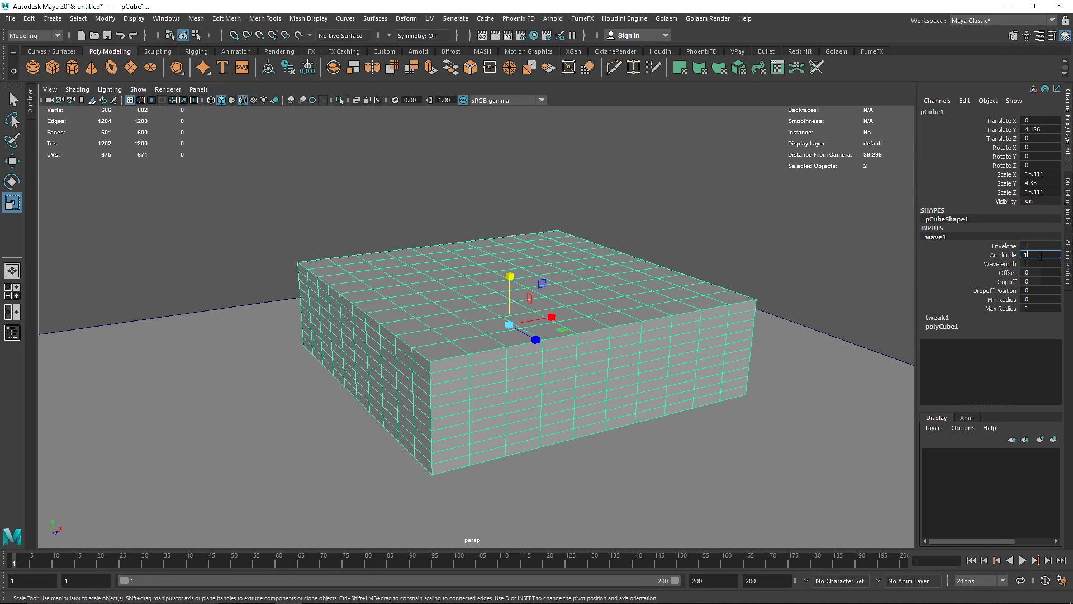
key("Return")
key("Return")
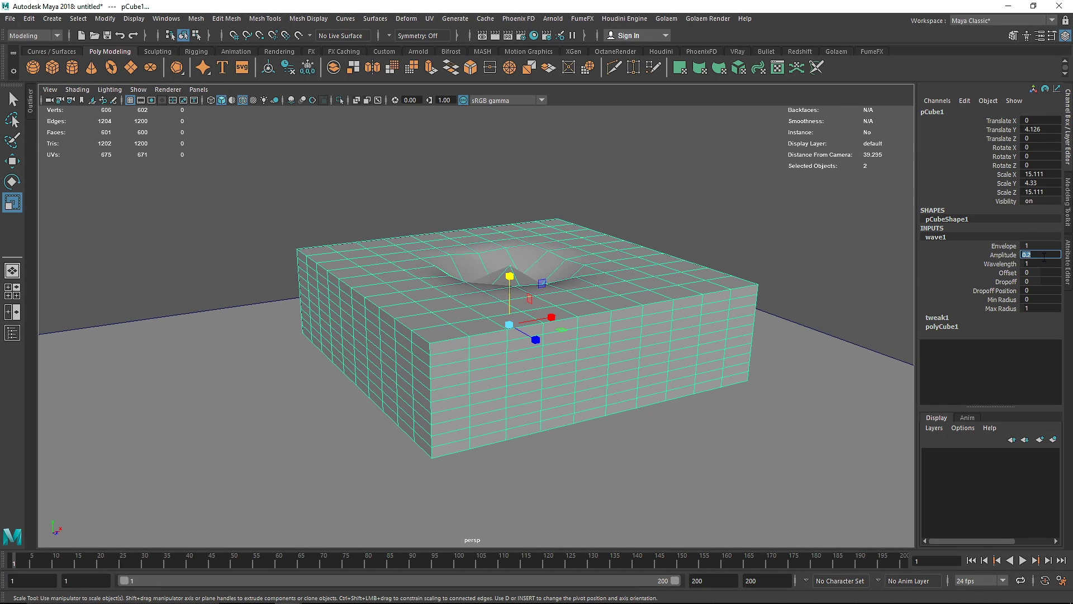
key("Return")
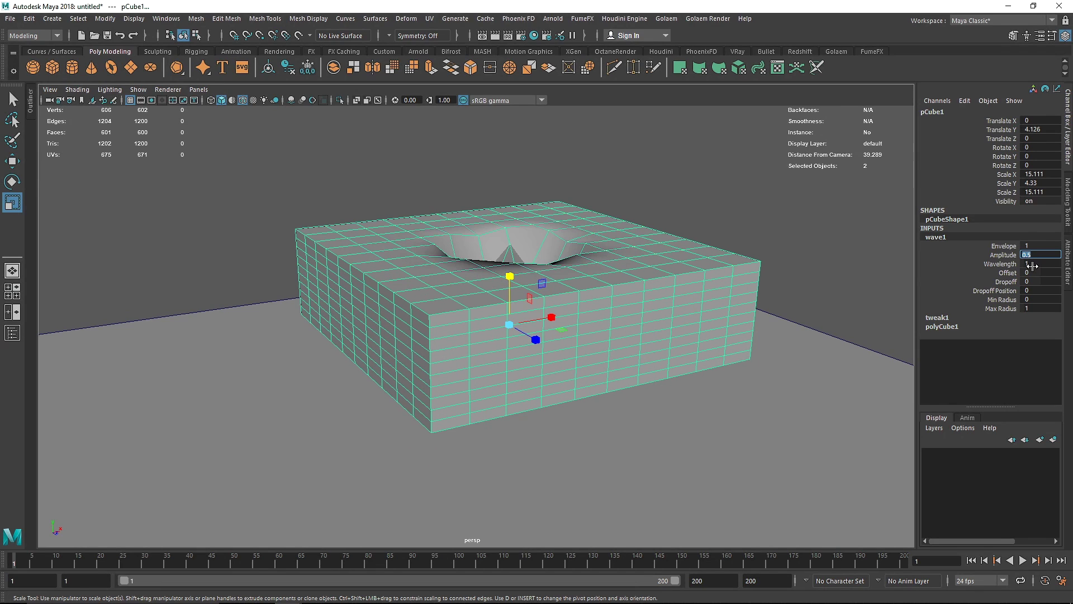
- Try a Wavelength of 0.1 on the wave deformer, undo it and set the Wavelength to 0.2
left_click(1032, 264)
type(".1")
key("Return")
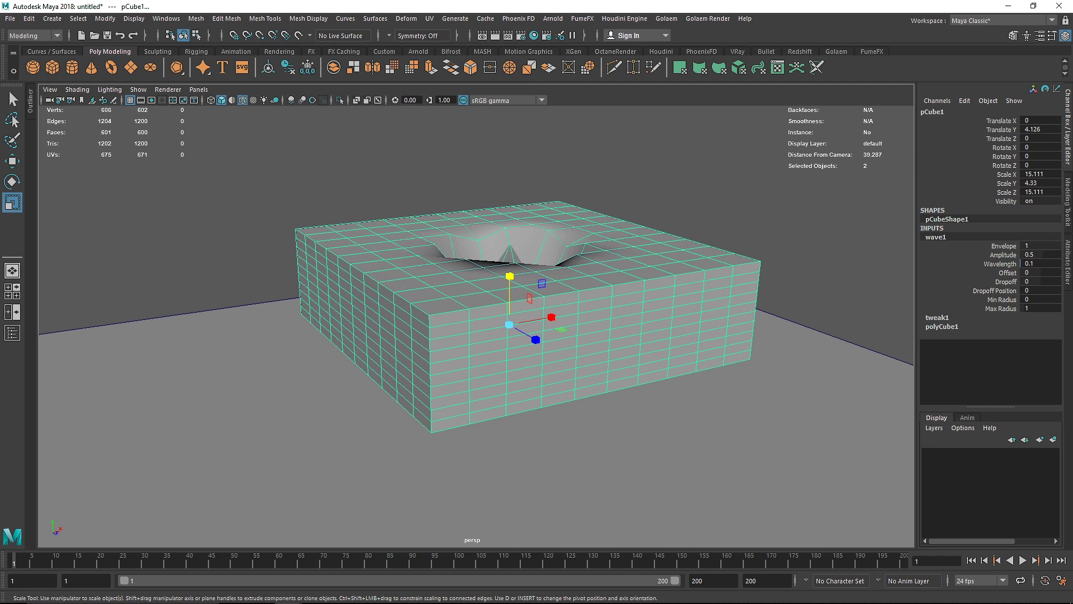
key("ctrl+z")
type(".2")
key("Return")
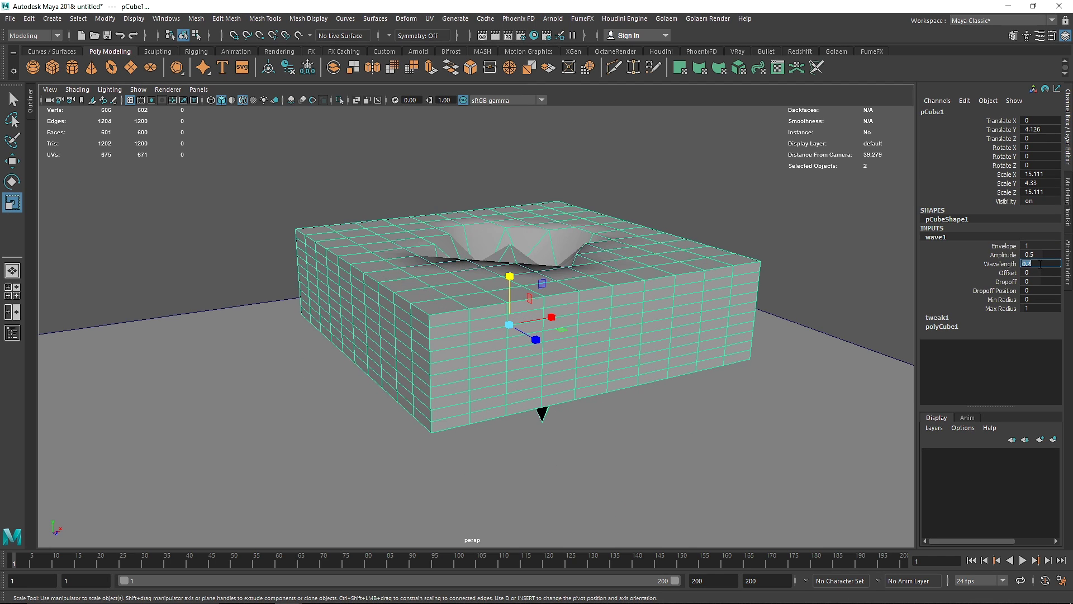
- Turn on X-ray display and select only the wave deformer handle inside the block
left_click_drag(645, 262, 506, 333, "alt")
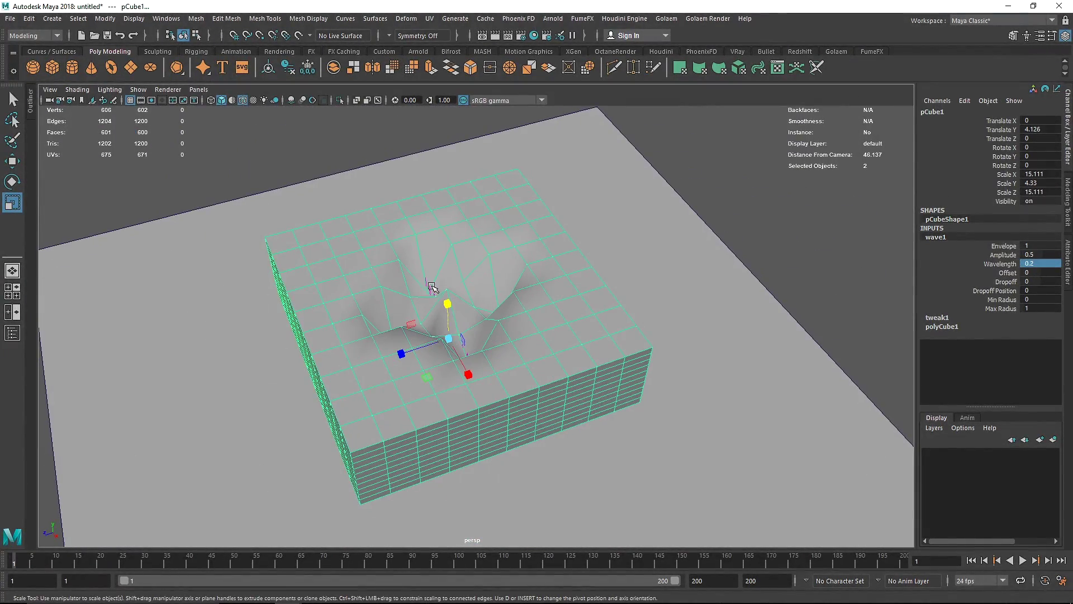
left_click(428, 289)
left_click(434, 246)
left_click(356, 99)
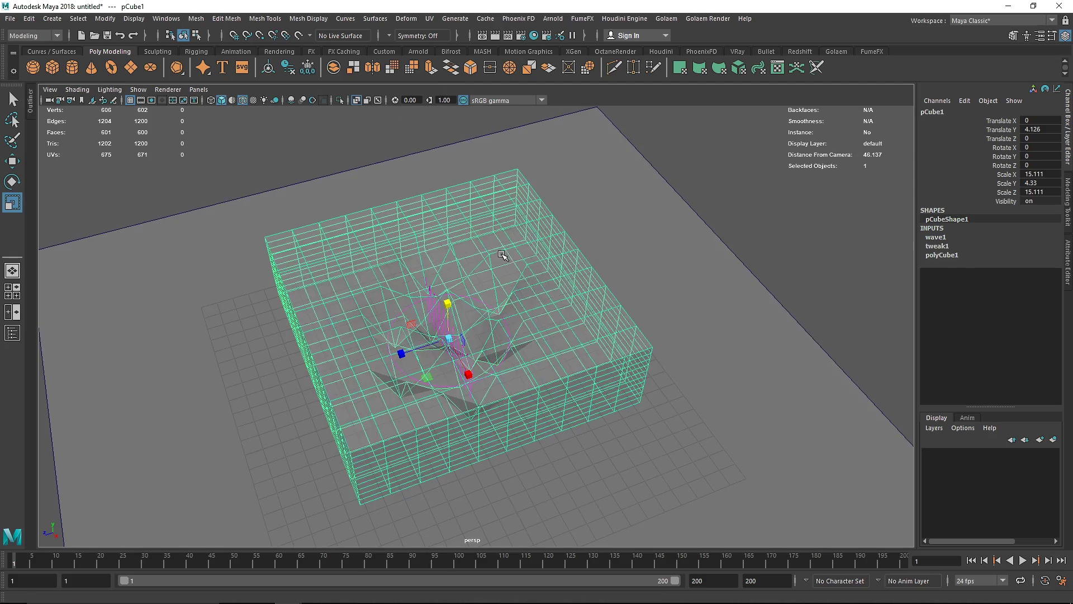
left_click_drag(503, 256, 460, 223, "alt")
left_click_drag(358, 211, 579, 320)
left_click(376, 323, "shift")
left_click_drag(376, 323, 483, 369, "alt")
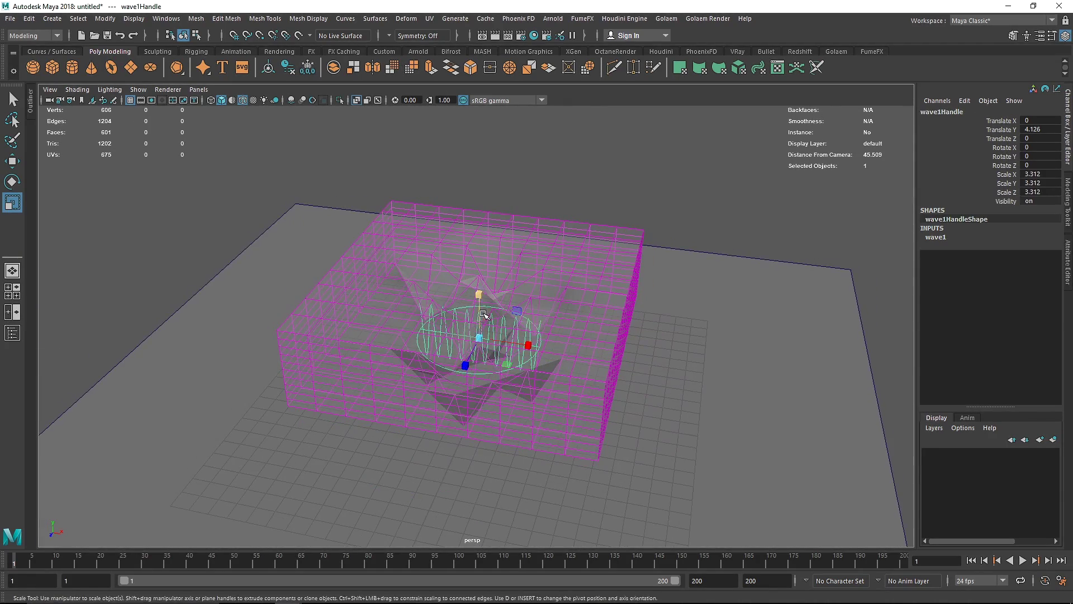
- Raise the wave handle to 7.34 in Y and enlarge it to about 5.4 in X, 6.5 in Y and 5.8 in Z
key("w")
left_click_drag(478, 299, 615, 341)
key("r")
left_click_drag(554, 316, 517, 322)
left_click_drag(551, 287, 473, 239)
scroll(462, 243, "up", 3)
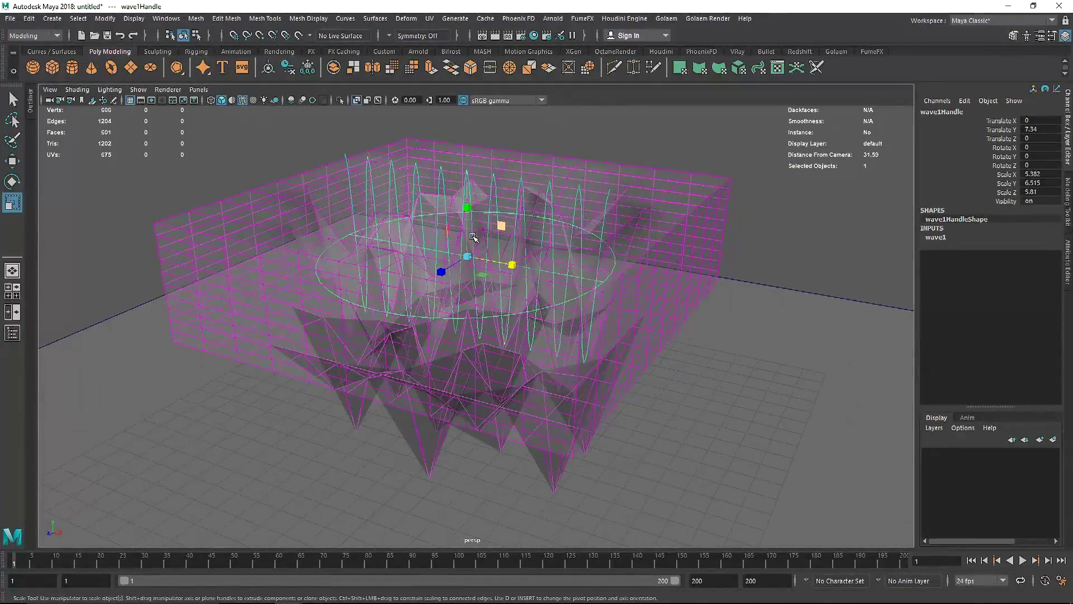
- Set the wave deformer's Amplitude to 0.1
left_click(939, 238)
double_click(1028, 255)
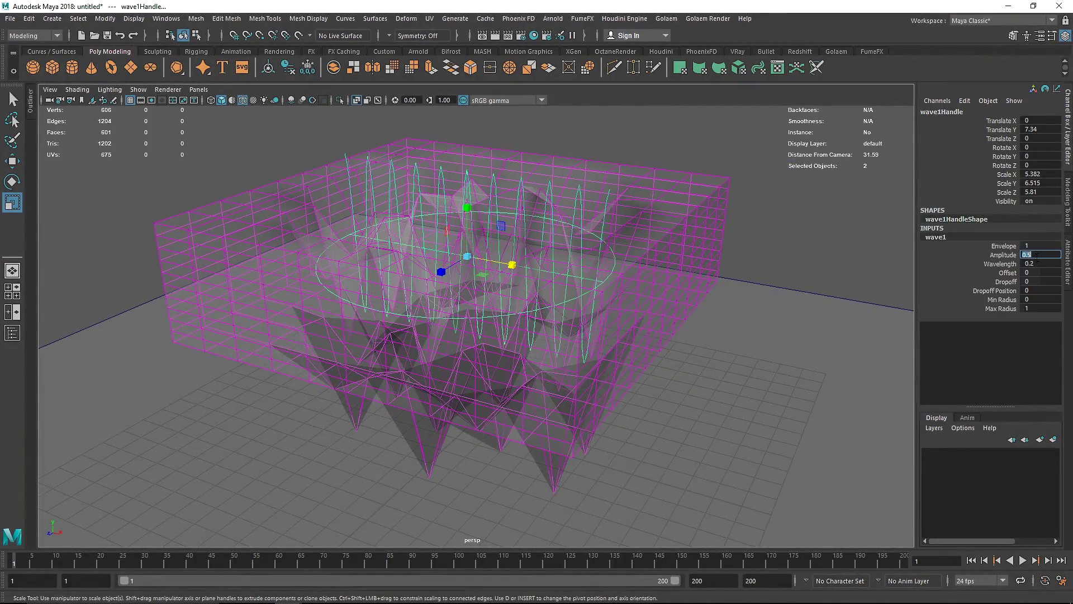
type("0.1")
key("Return")
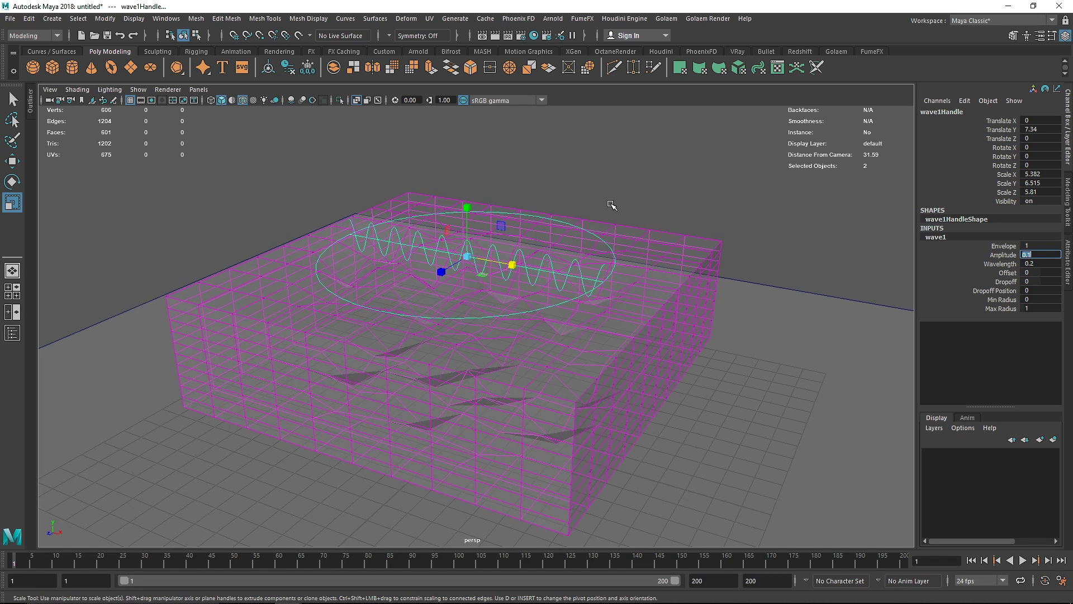
- Set the block's width, height and depth subdivisions to 50 each
left_click(662, 231)
left_click(944, 255)
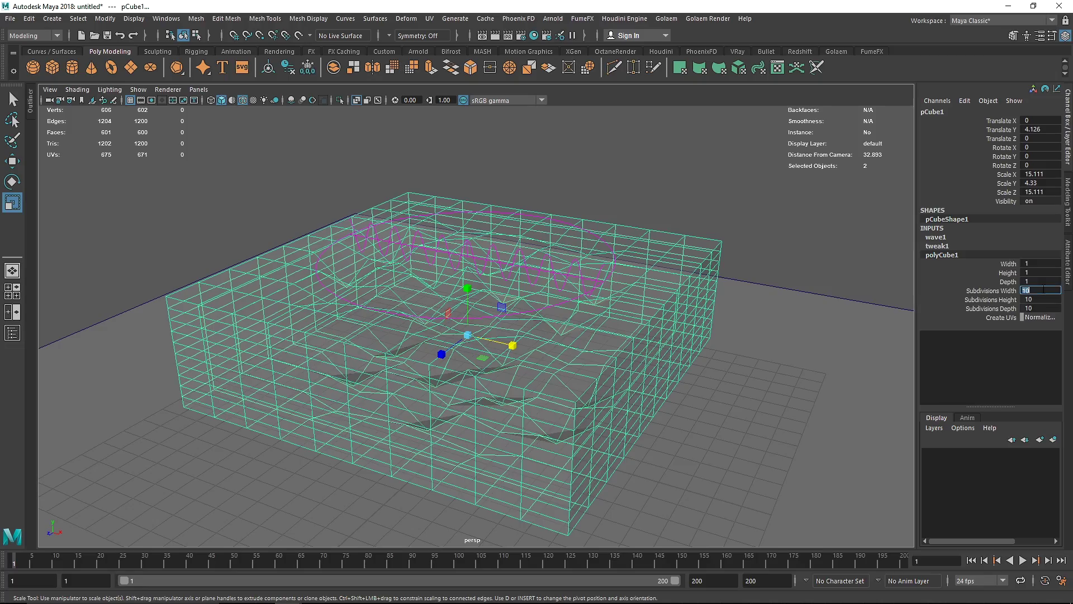
type("50")
key("Tab")
type("50")
key("Tab")
type("50")
key("Return")
left_click(721, 217)
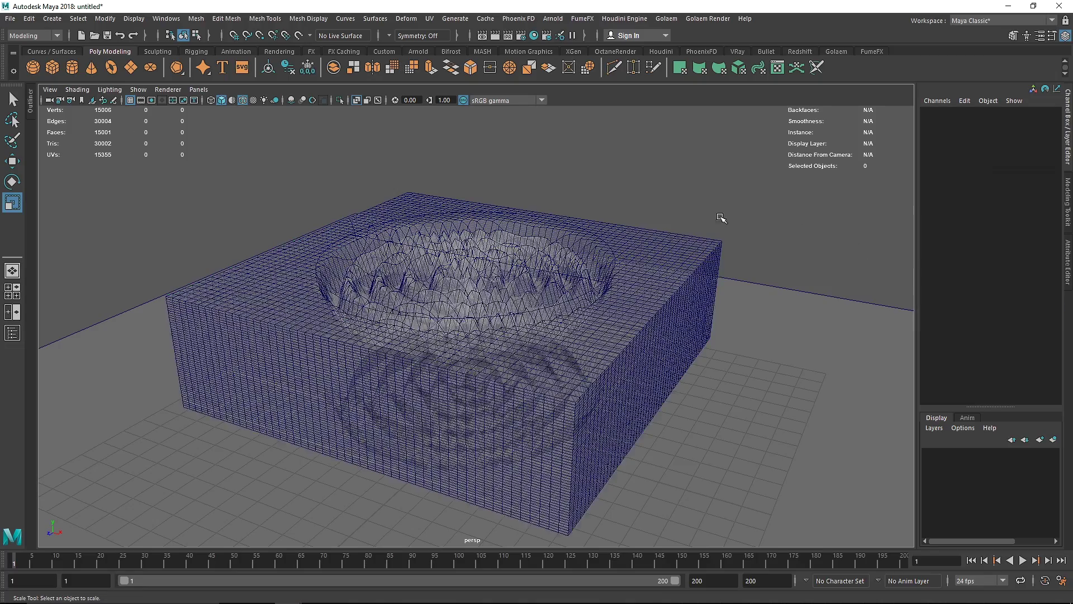
- Turn off X-ray and wireframe-on-shaded display and show the block in smooth mesh preview
left_click_drag(558, 261, 592, 284, "alt")
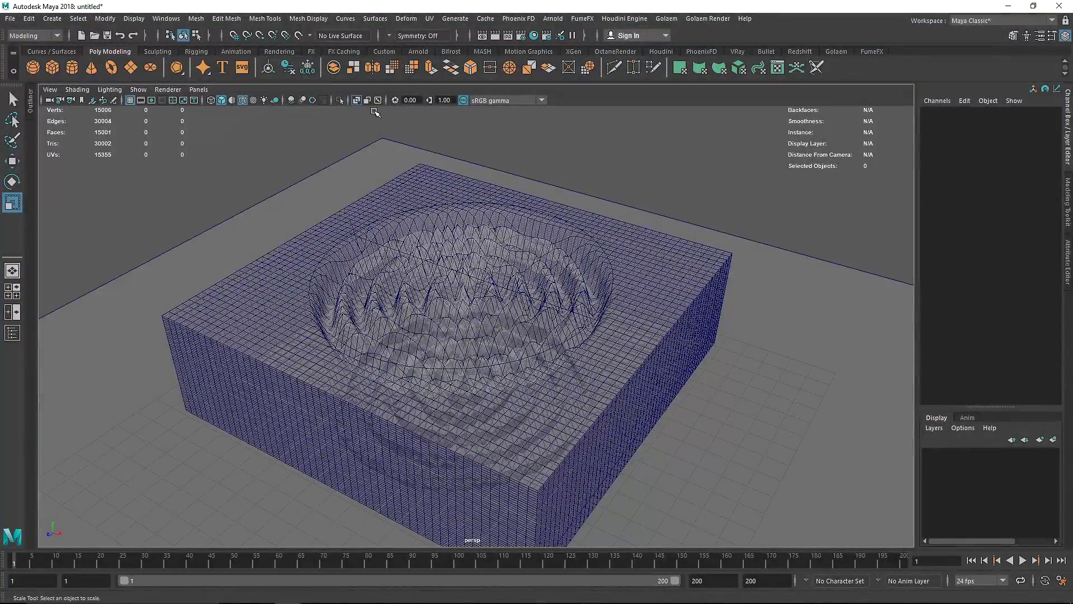
left_click(356, 102)
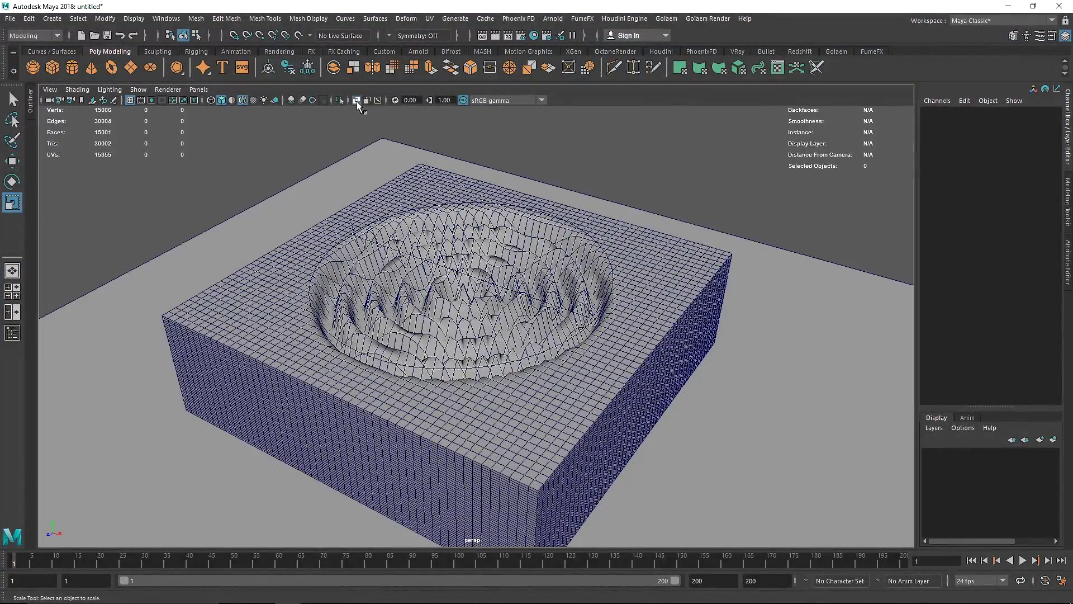
left_click(243, 100)
left_click(464, 241)
key("3")
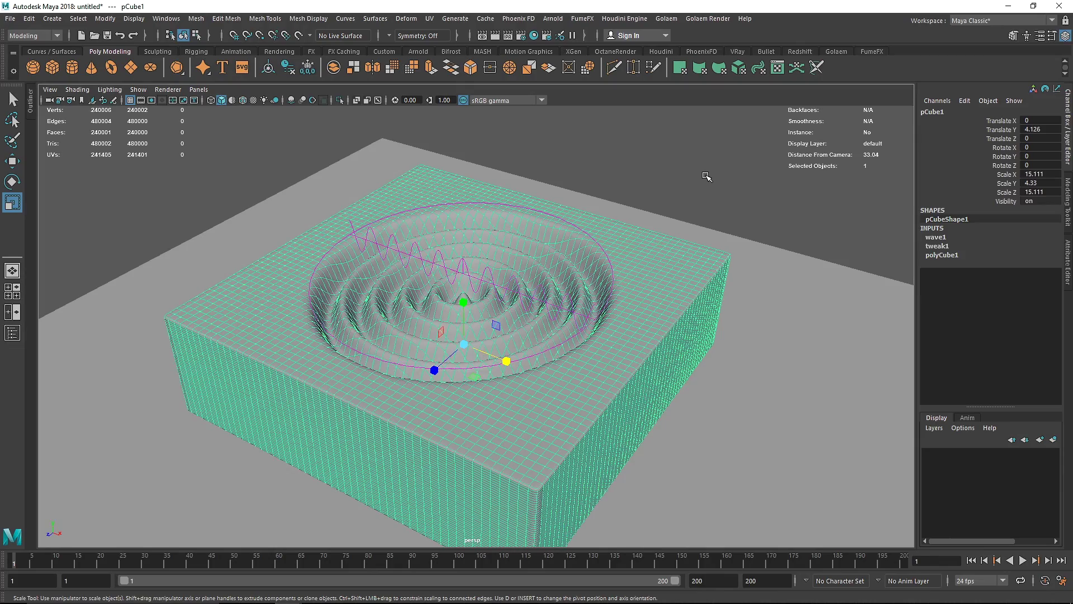
left_click(695, 181)
- Select the wave deformer handle above the rippled block and open its wave1 attributes
mouse_move(610, 260)
left_mouse_down("alt")
mouse_move(620, 296)
mouse_move(619, 242)
left_mouse_up("alt")
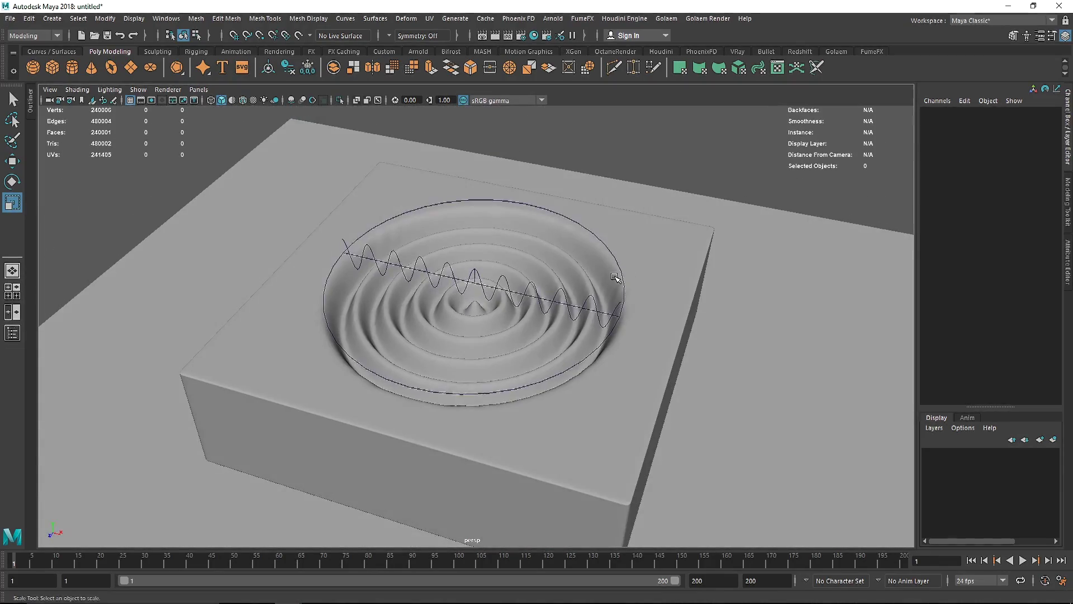
scroll(587, 282, "up", 3)
mouse_move(584, 285)
left_mouse_down("alt")
mouse_move(545, 293)
mouse_move(592, 282)
left_mouse_up("alt")
scroll(592, 279, "up", 6)
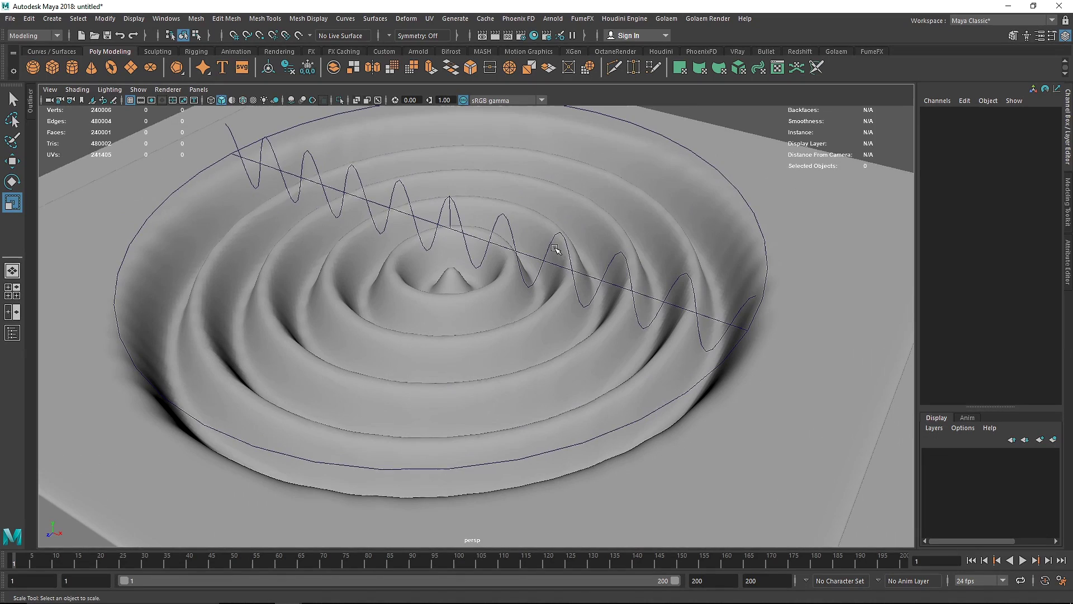
scroll(554, 248, "up", 2)
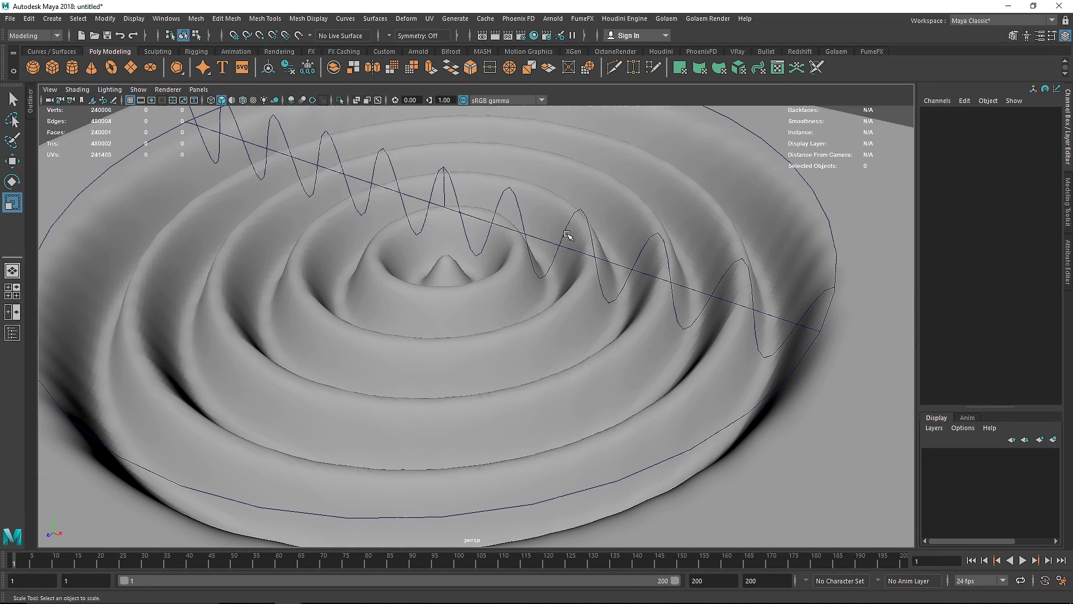
left_click(555, 244)
key("f")
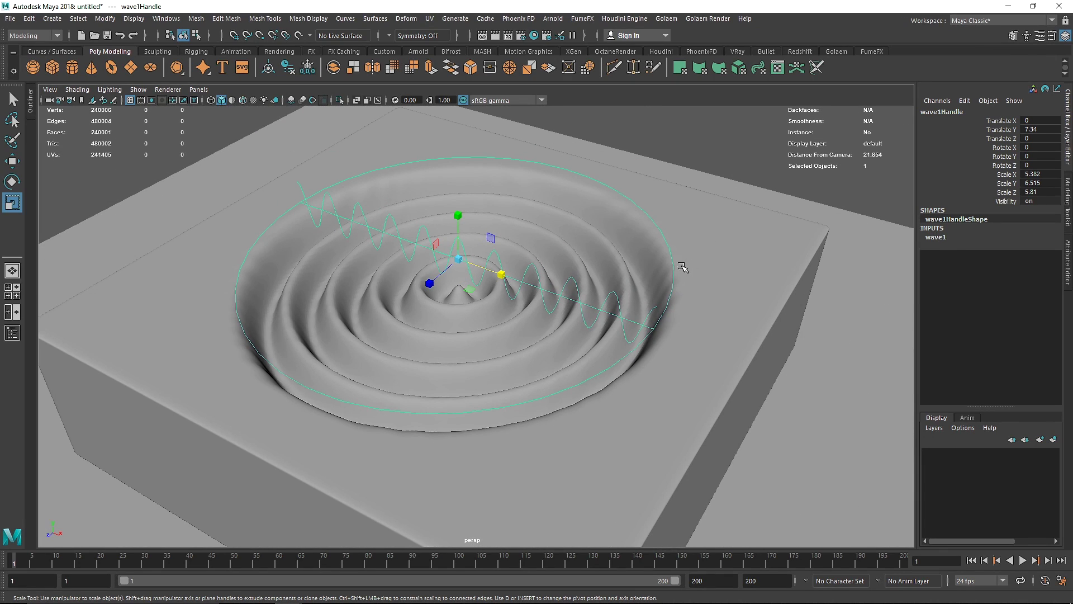
scroll(683, 267, "up", 3)
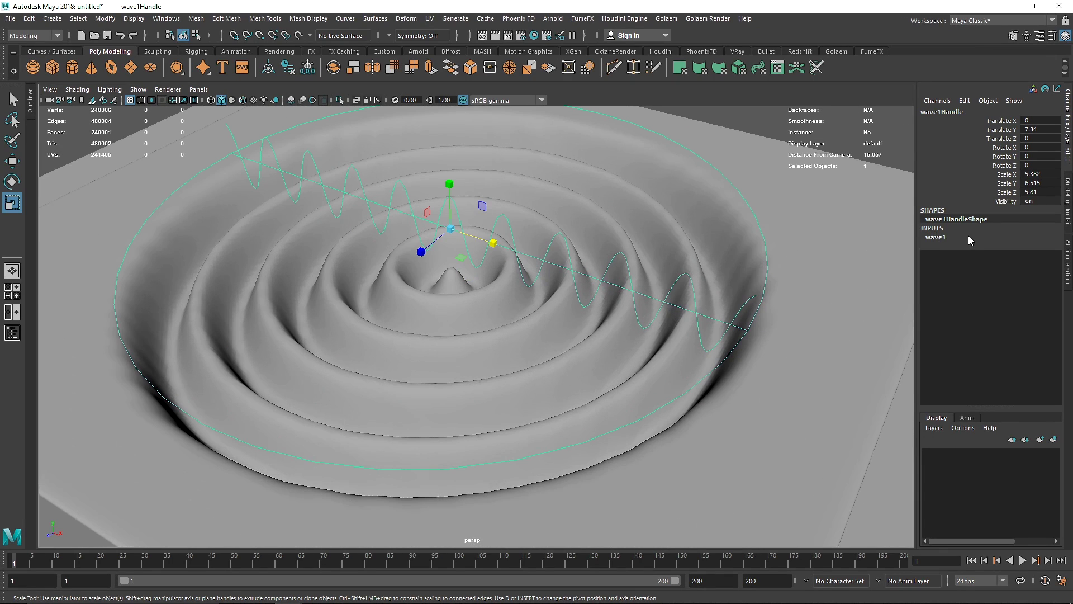
left_click(968, 236)
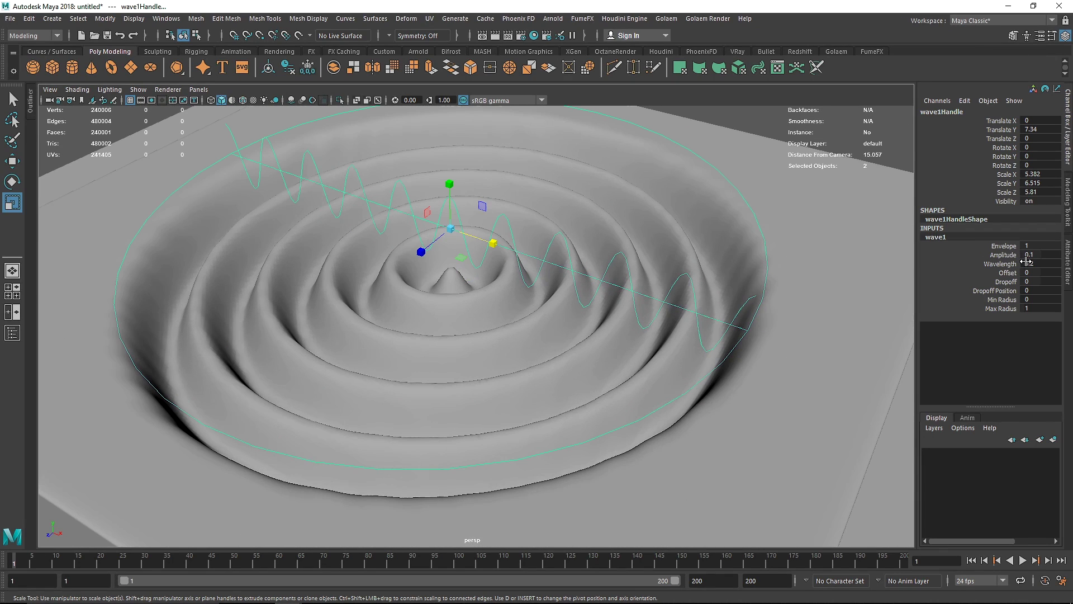
- Try Wavelengths of 0.1 and 1 on the wave deformer, and return it to 0.2
type("0.1")
key("Return")
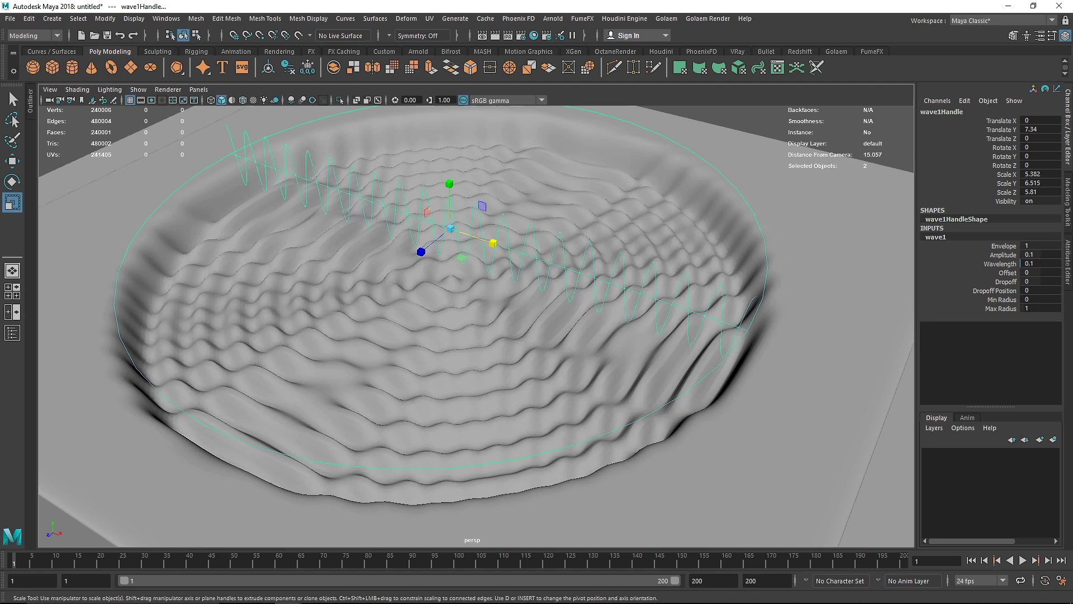
type("1")
key("Return")
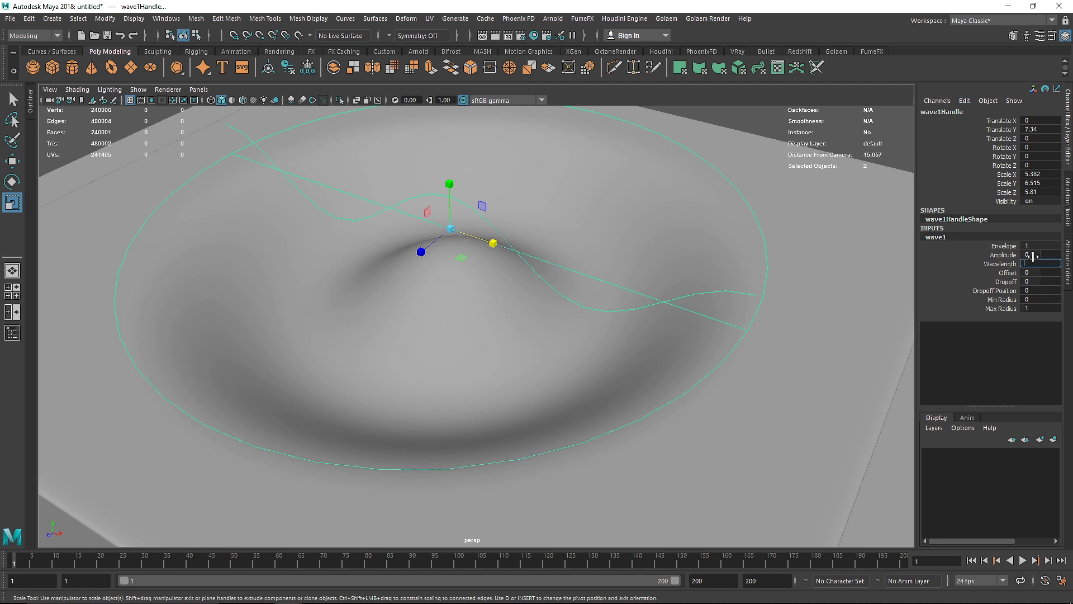
type("0.2")
key("Return")
- Try reducing the wave deformer's Amplitude to 0, and restore it to 0.1
left_click_drag(1033, 255, 1040, 254)
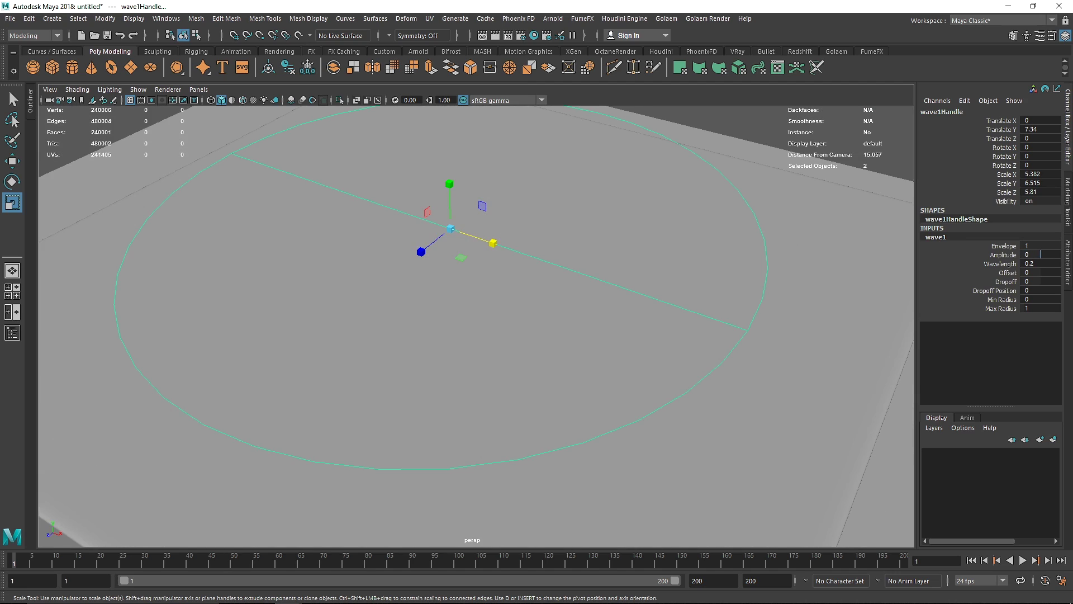
left_click(1038, 254)
type("0.1")
key("Return")
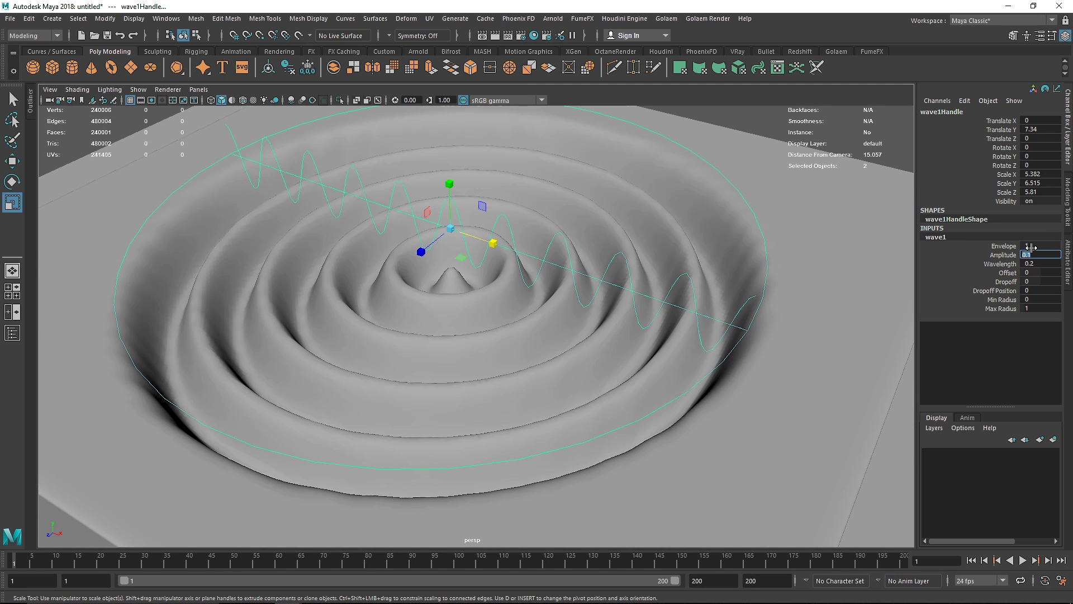
- Set the wave deformer's Offset to 10 and its Dropoff to 1
left_click(1044, 273)
type("3")
left_click_drag(1040, 281, 1061, 281)
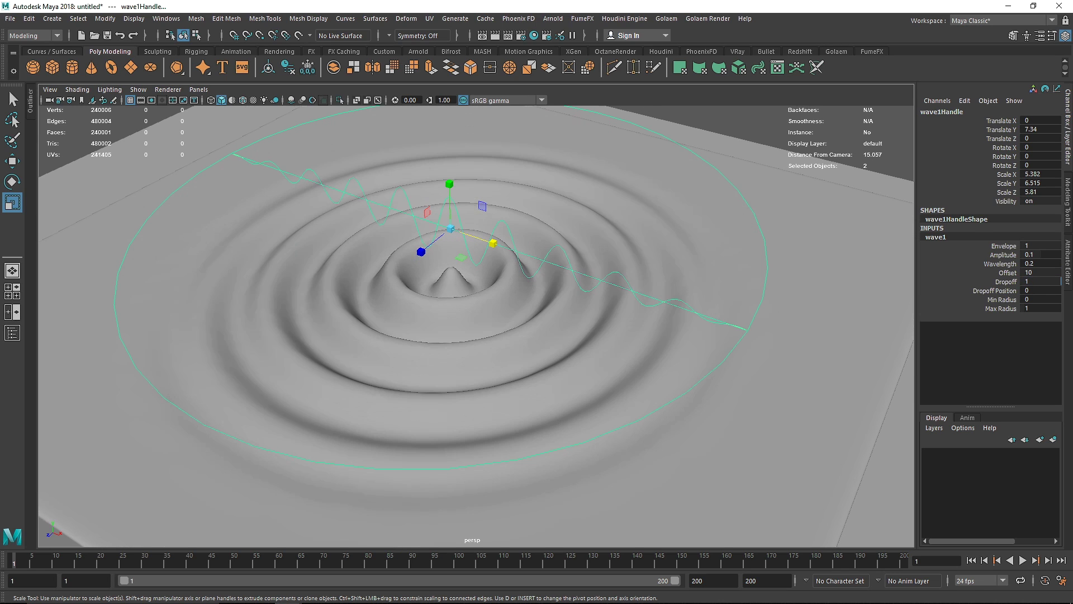
- Examine the fading ripples on the block's upper surface from several angles and distances
left_click_drag(682, 283, 518, 228, "alt")
scroll(718, 262, "up", 5)
scroll(711, 261, "down", 6)
scroll(510, 222, "down", 6)
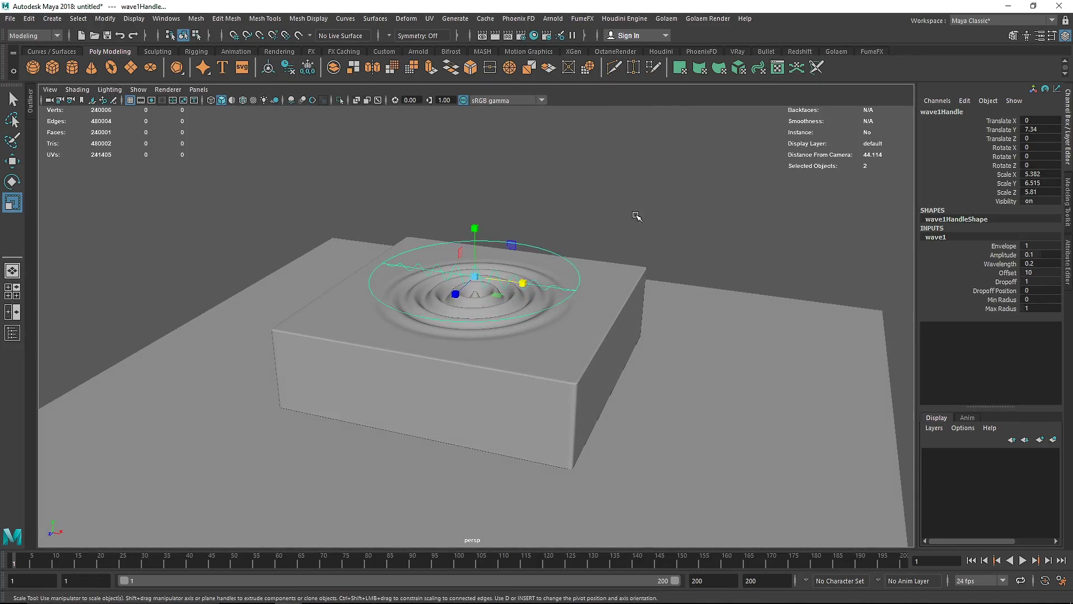
left_click(636, 216)
scroll(567, 251, "up", 6)
scroll(576, 255, "up", 5)
left_click_drag(577, 257, 544, 270, "alt")
scroll(525, 263, "down", 4)
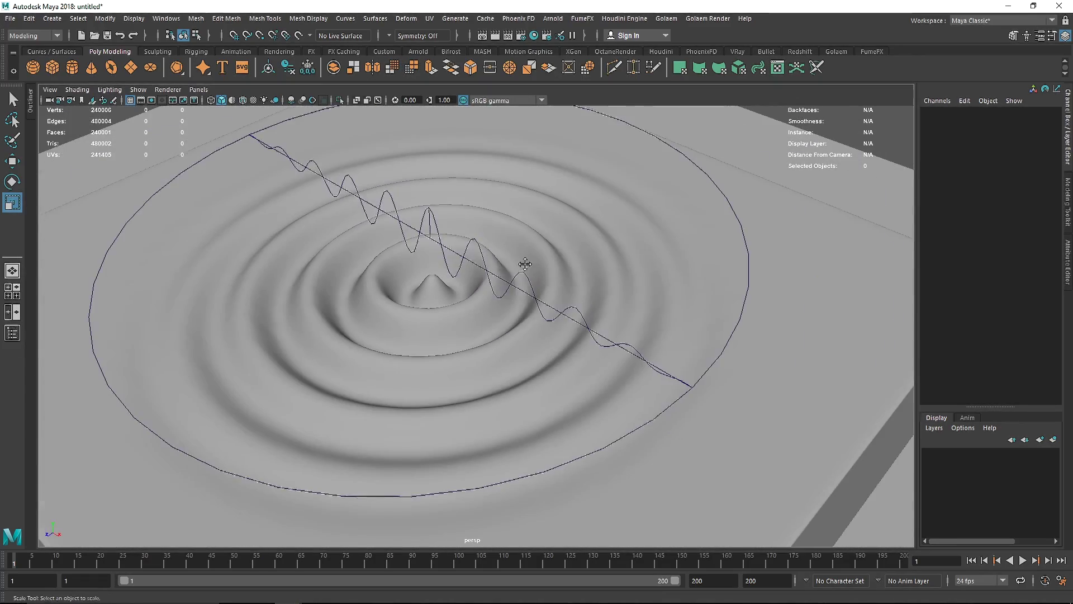
middle_click_drag(524, 263, 567, 255, "alt")
left_click_drag(489, 255, 466, 235, "alt")
- Delete the rippled block's construction history to bake in the wave deformation
left_click(347, 198)
scroll(351, 217, "down", 6)
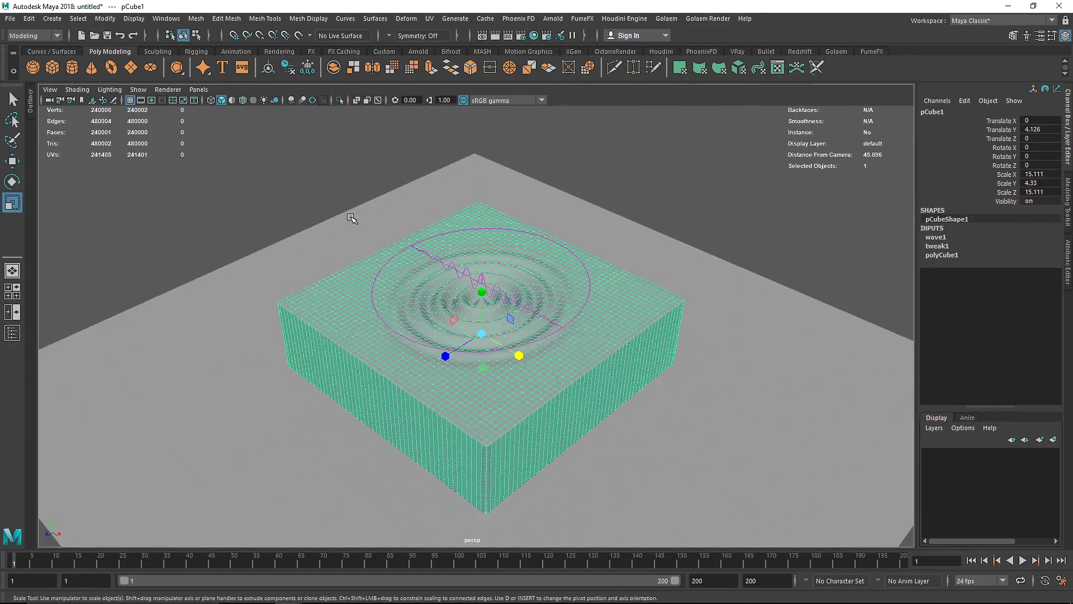
key("w")
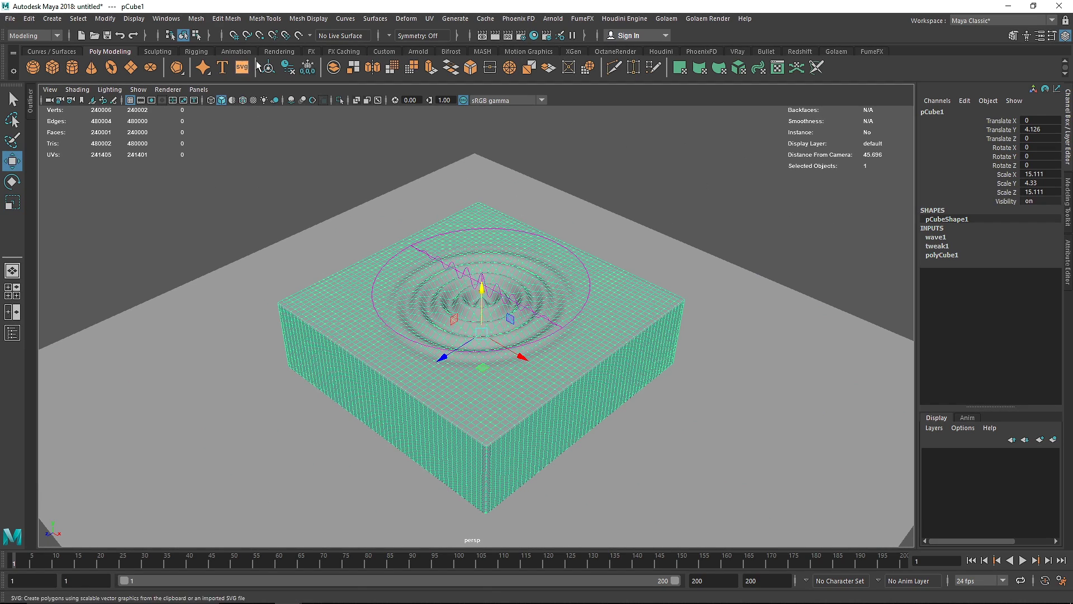
left_click(28, 19)
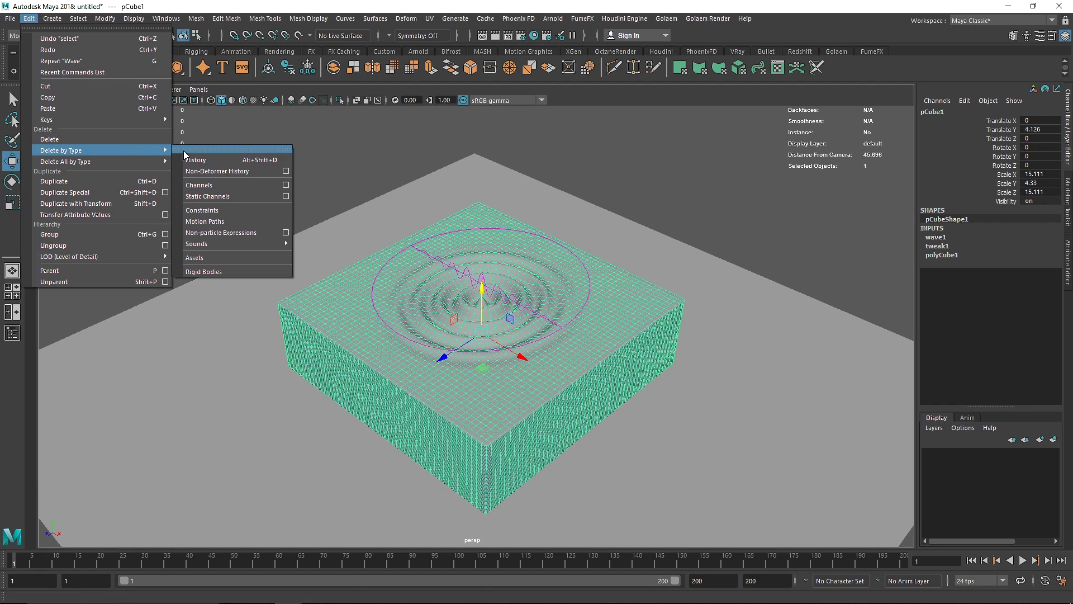
left_click(201, 160)
left_click(222, 162)
left_click(402, 284)
- Lower the block to 1.87 in Y so that it sits on the floor
key("space")
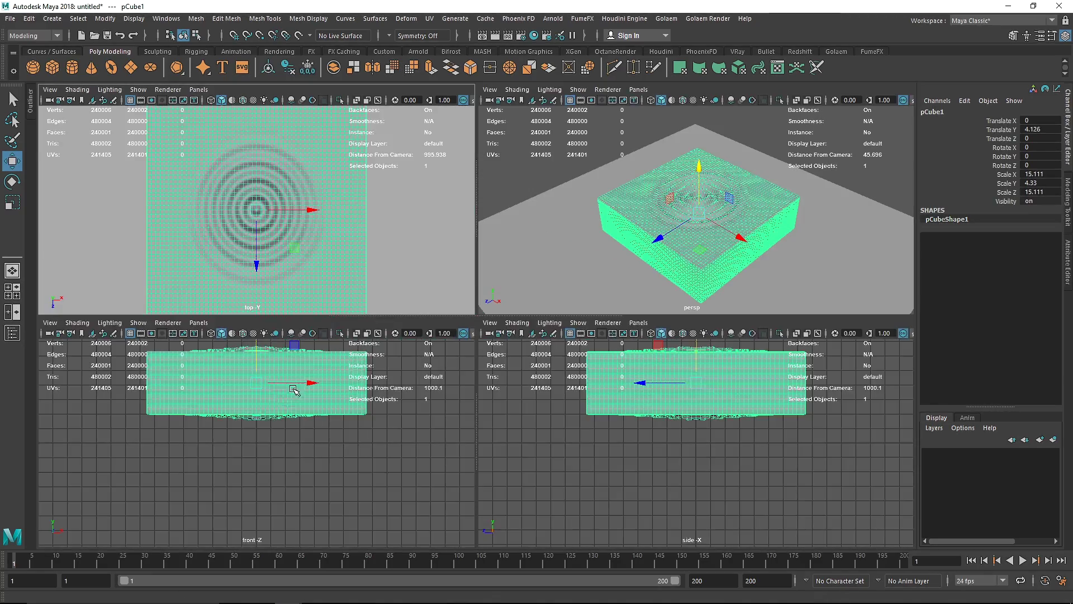
key("space")
left_click_drag(475, 197, 478, 241)
key("space")
key("space")
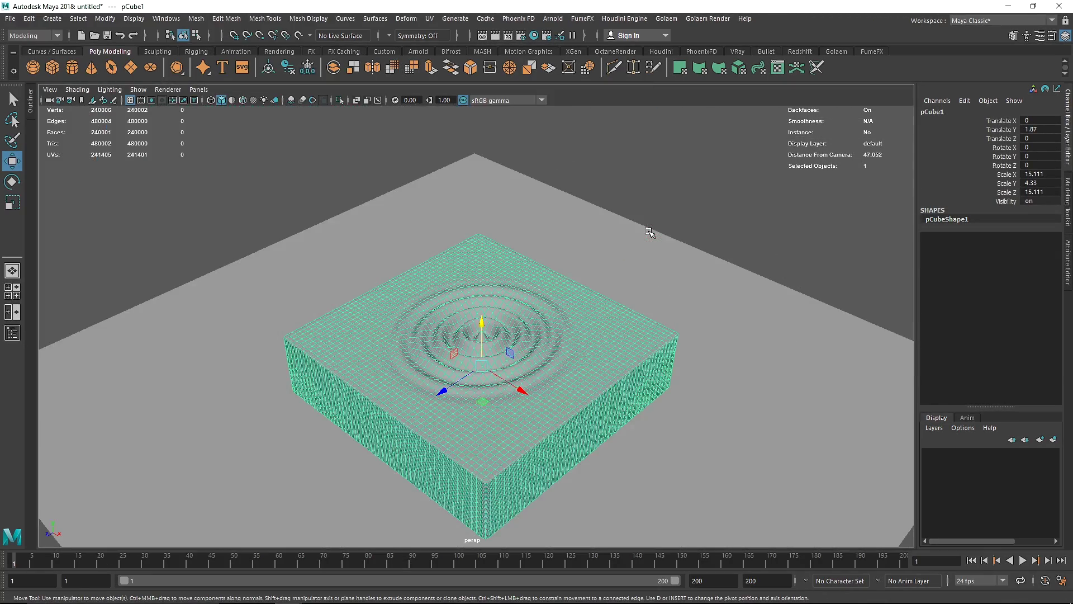
- Scale the block down to about 5.59 in X and Z and 1.6 in Y, and look through the scene's Camera
left_click_drag(397, 390, 364, 328, "alt")
key("r")
left_click(199, 90)
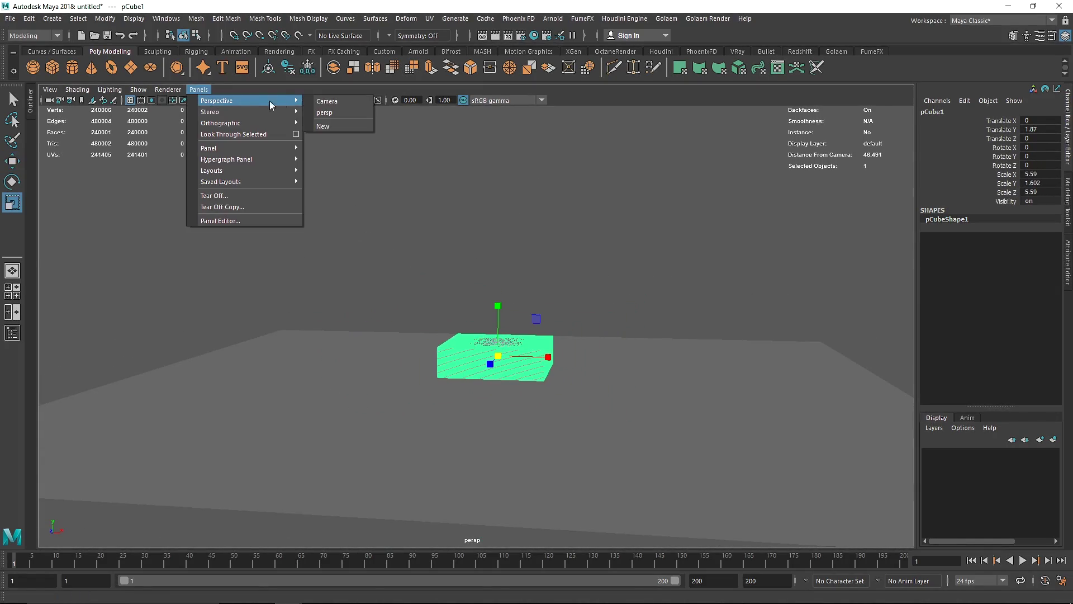
left_click(333, 110)
- Enlarge the block to about 6.53 in X and Z and 1.87 in Y, positioned at 0.359 in X and 0.348 in Z
key("w")
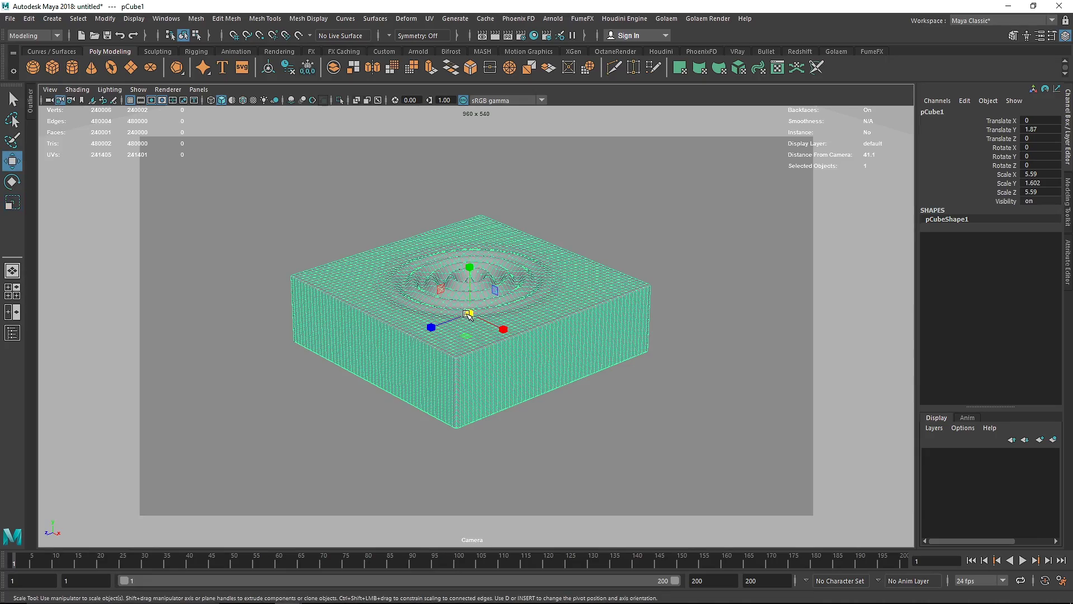
key("r")
left_click_drag(469, 313, 431, 337)
key("w")
- Hide the gate mask in the camera view while keeping the resolution gate displayed
left_click(161, 99)
left_click(151, 100)
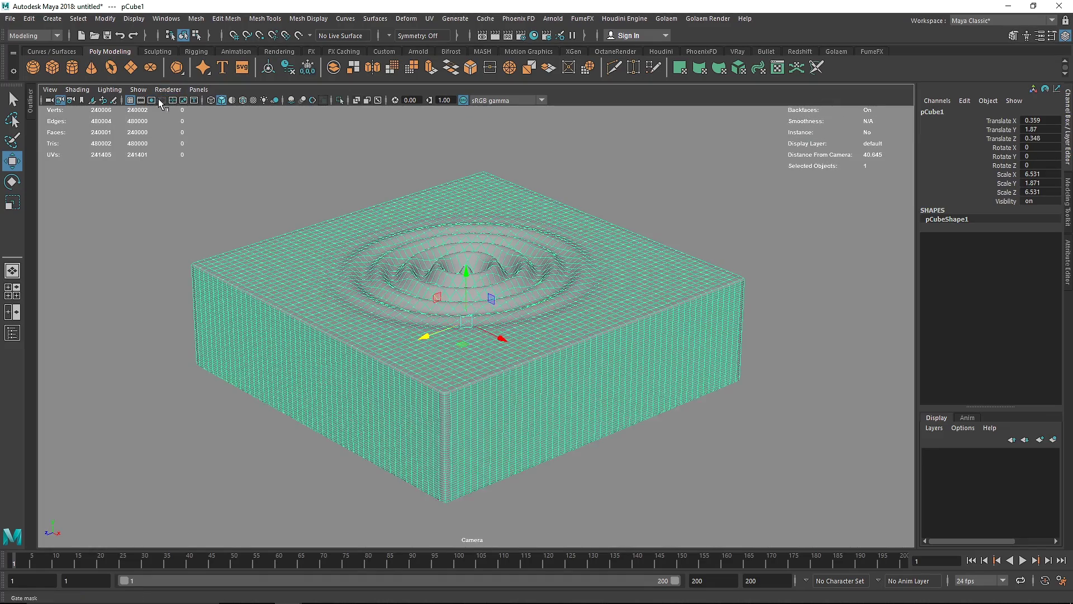
left_click(162, 100)
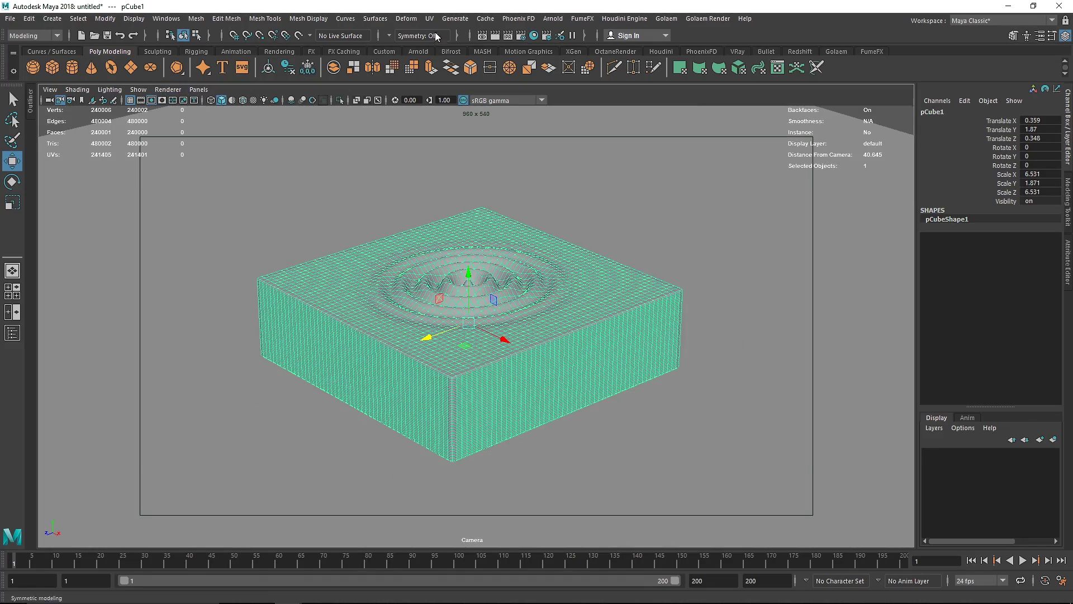
- Set the render image size to the 1k_Square preset
left_click(523, 35)
scroll(810, 307, "down", 5)
left_click(801, 333)
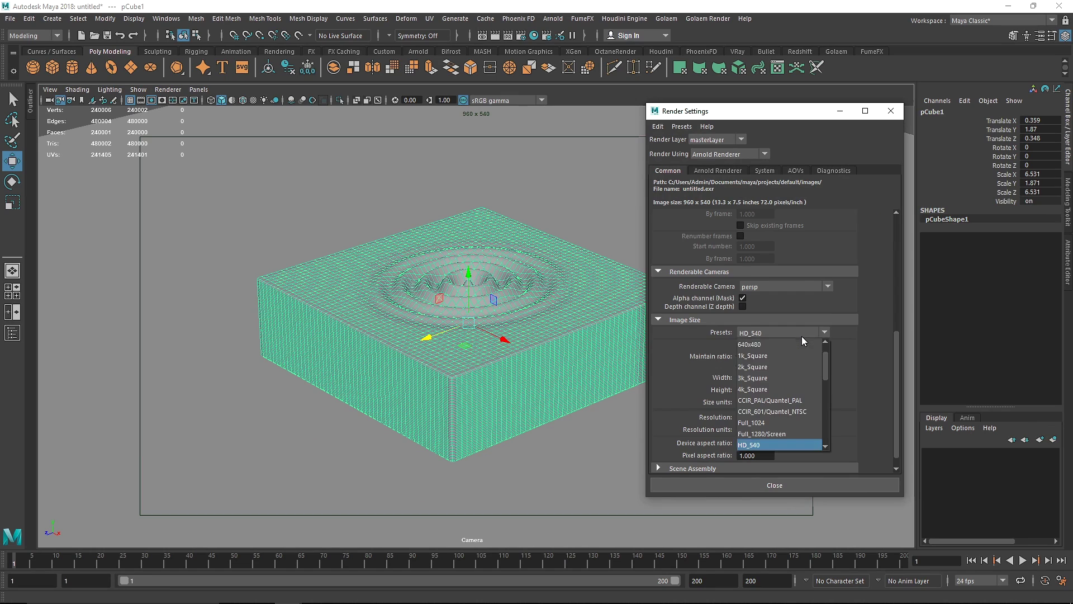
left_click(777, 355)
left_click(892, 112)
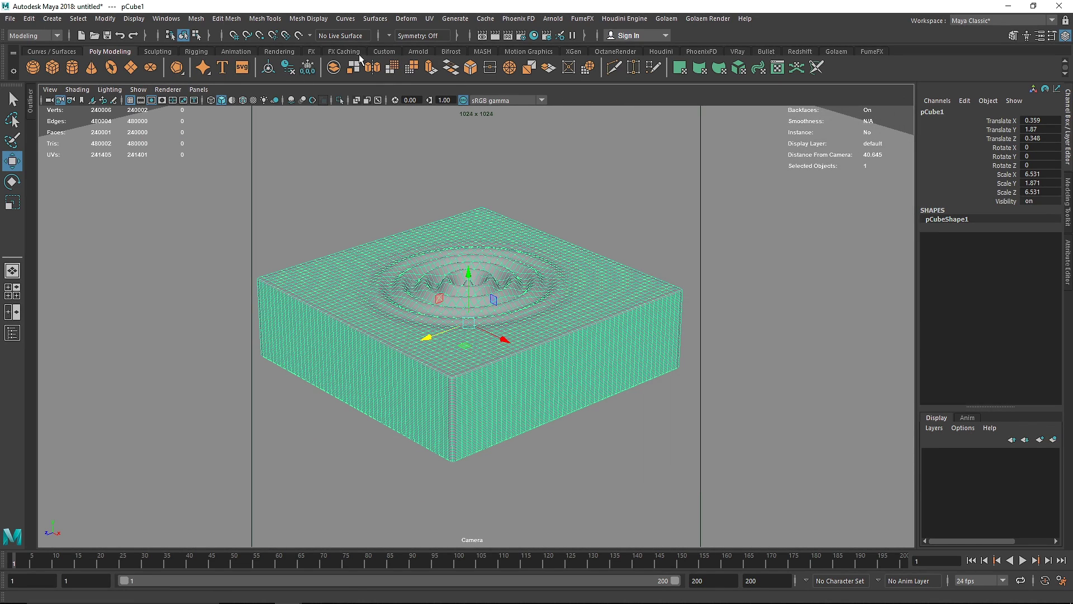
- Open the Arnold RenderView, switch its debug shading to Occlusion and run the live render
left_click(416, 51)
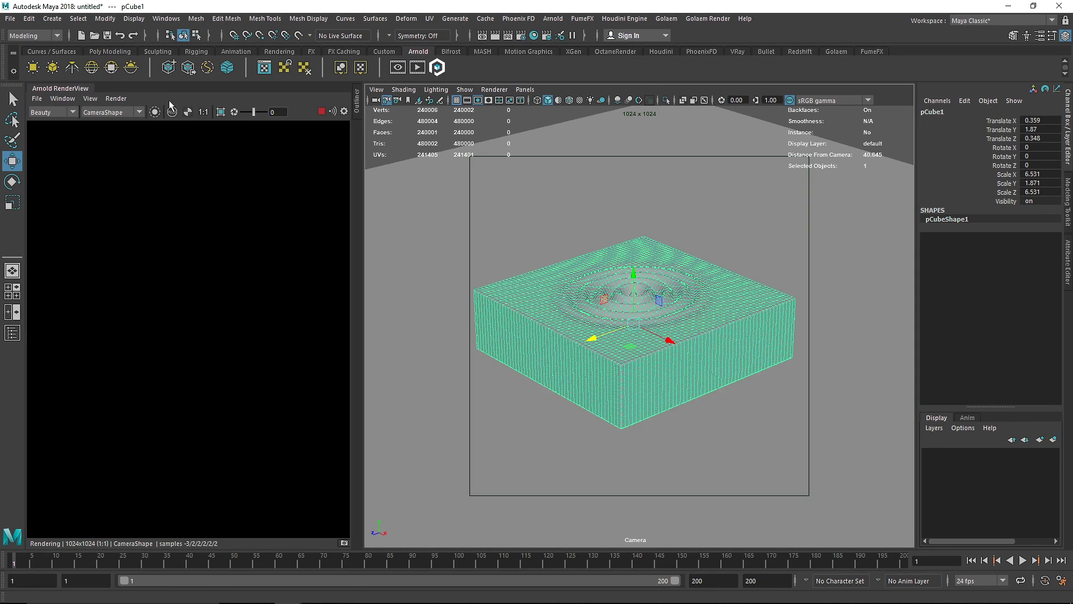
left_click(320, 112)
left_click(102, 98)
mouse_move(189, 220)
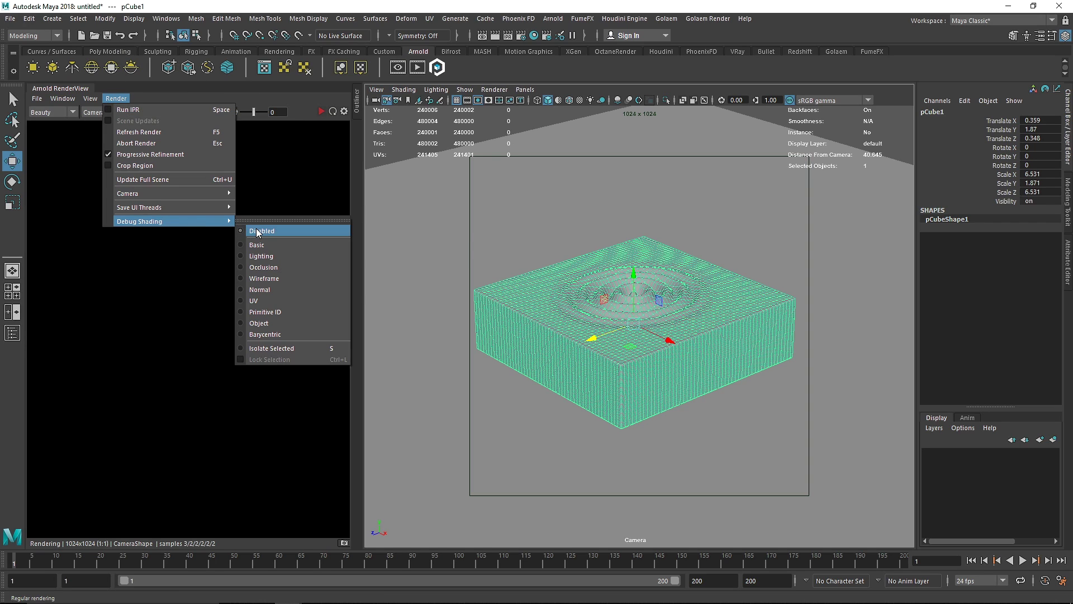
left_click(276, 270)
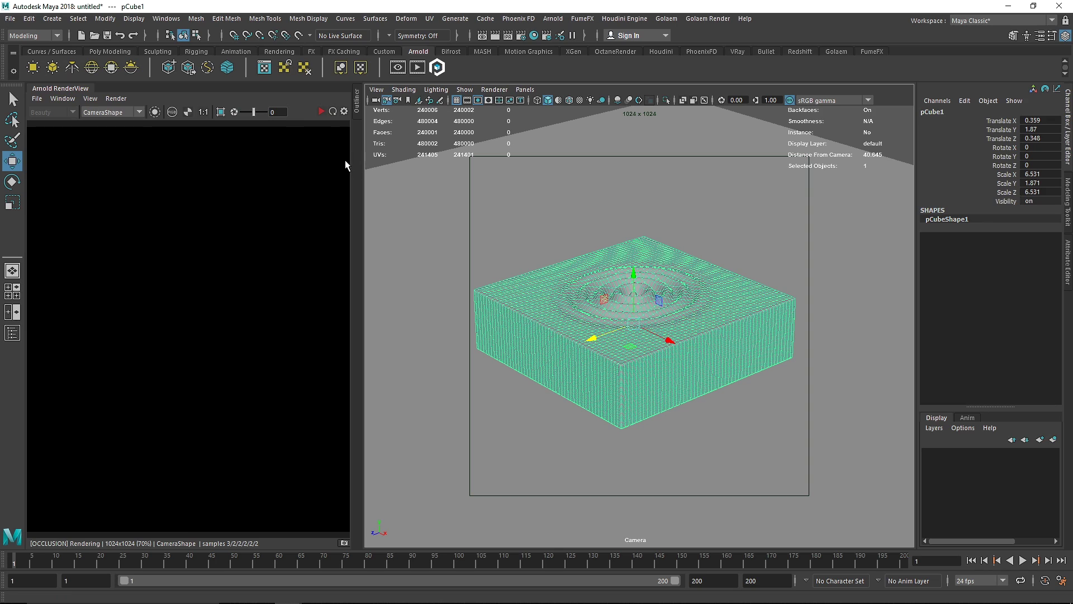
left_click(320, 111)
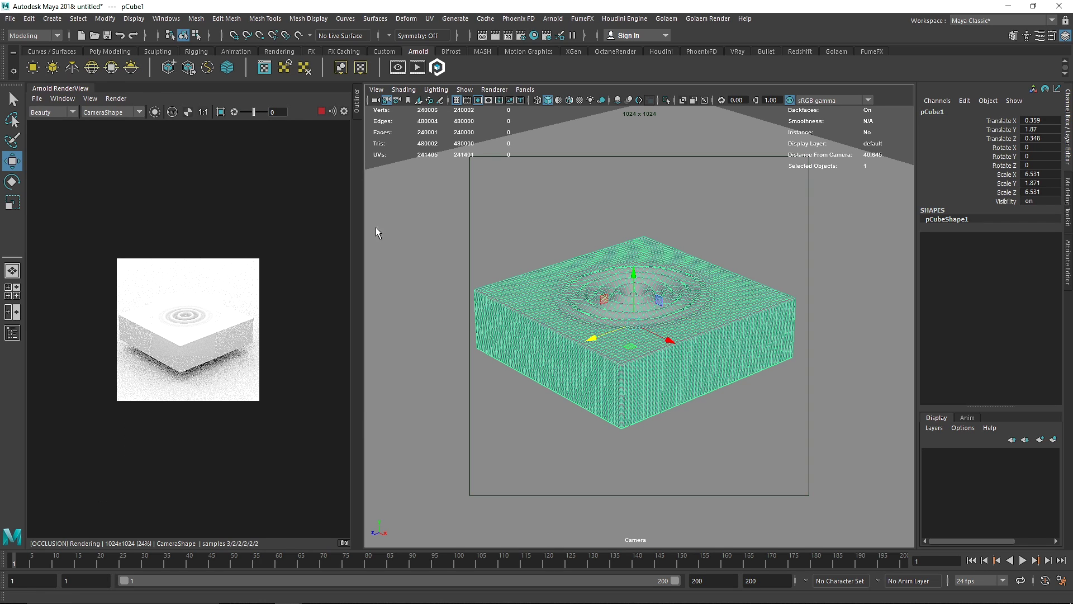
- Lower the block to 0.92 in Y and select the Camera in the Outliner
left_click_drag(637, 288, 638, 305)
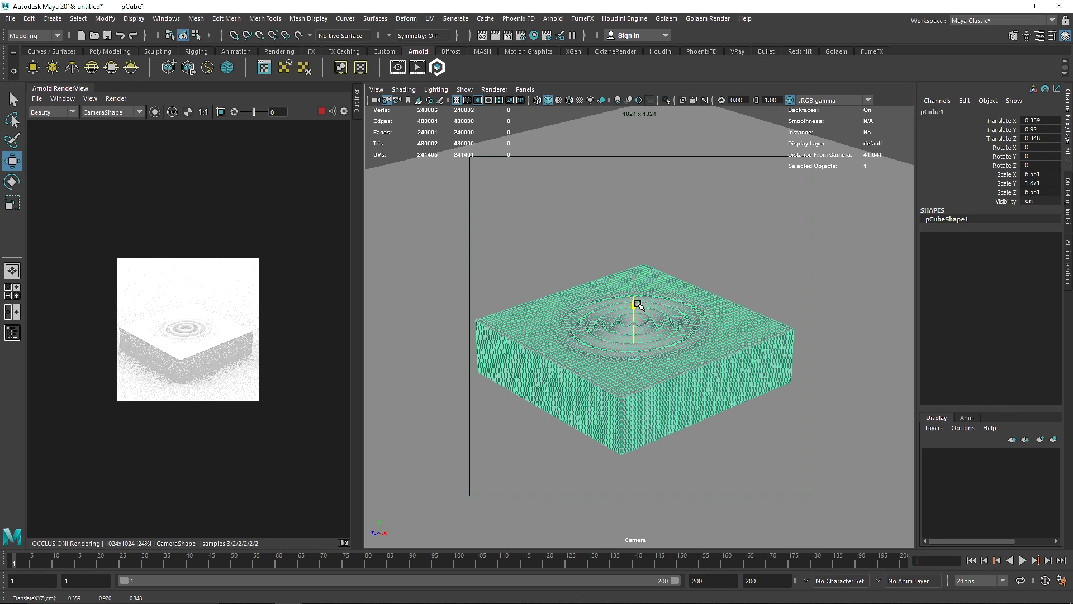
left_click(358, 106)
left_click(351, 181)
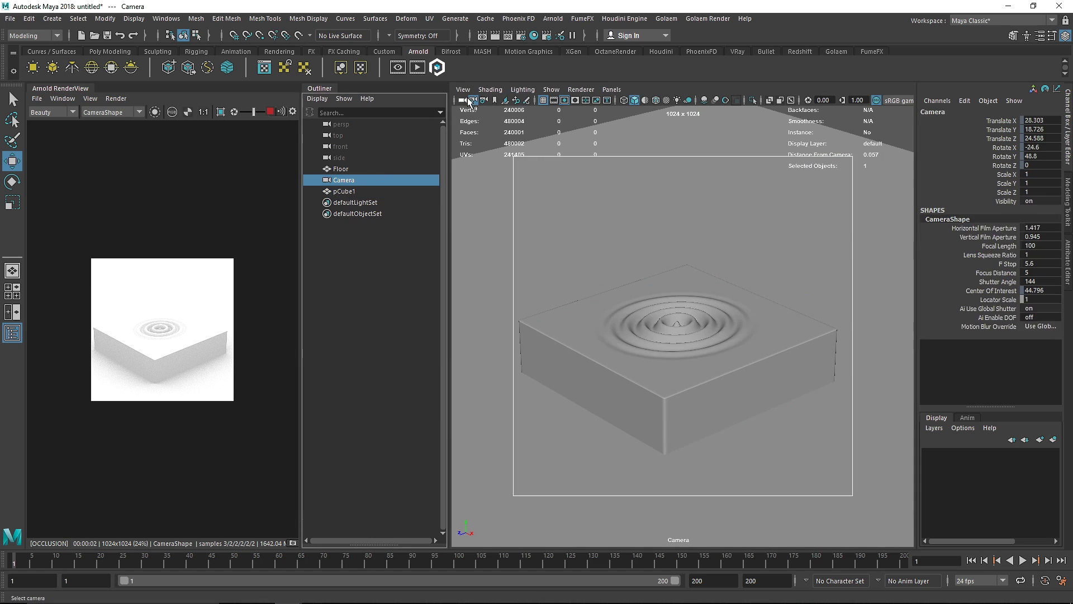
- Enable the gate mask along with the resolution gate and pull the camera back so the block has more space inside the square frame
left_click(554, 102)
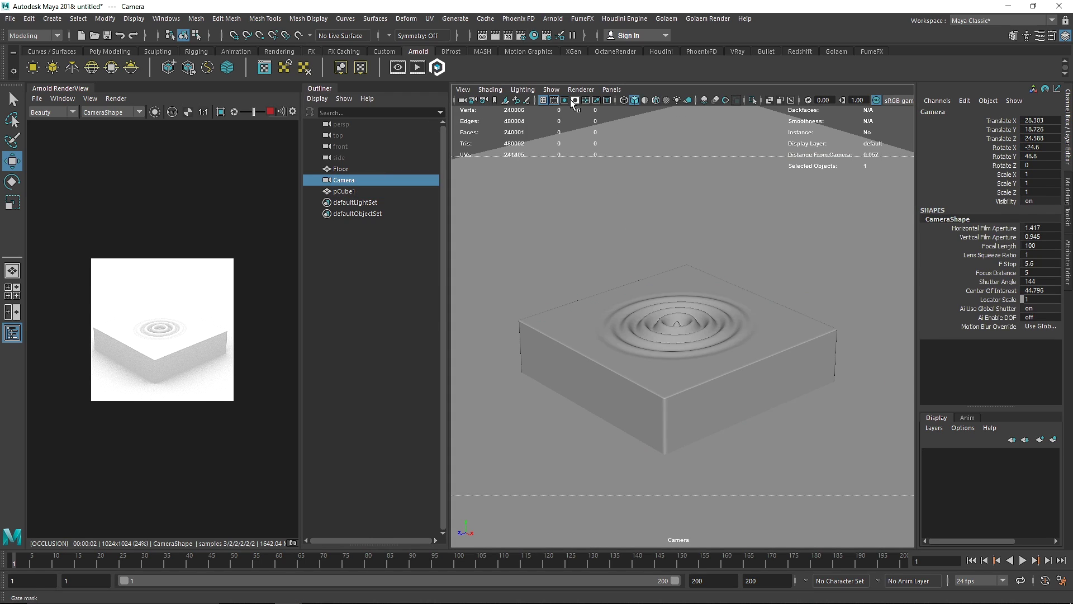
left_click(574, 101)
left_click(564, 100)
right_click_drag(739, 252, 708, 260, "alt")
middle_click_drag(729, 283, 727, 269, "alt")
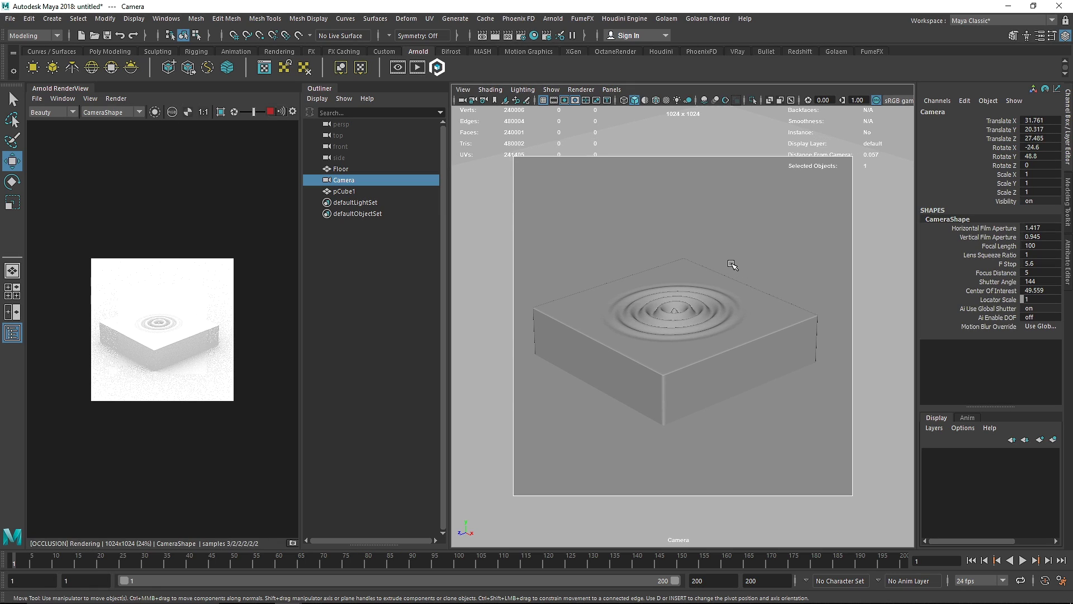
middle_click_drag(733, 261, 738, 261, "alt")
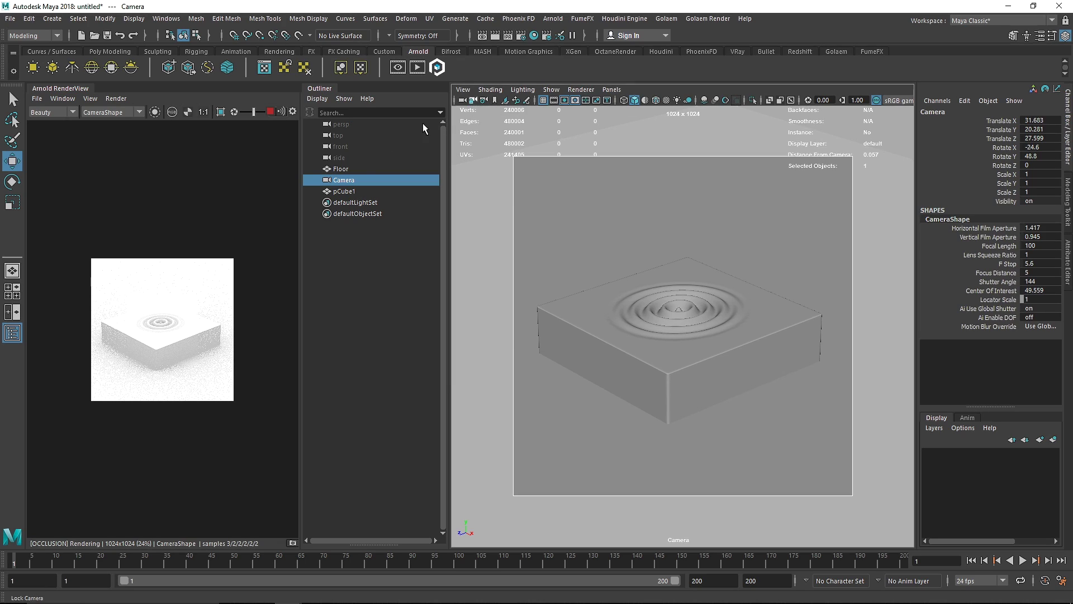
- Collapse the Outliner, create a directional light, raise it to about 3.65 in Y above the block and rotate it to shine downward
left_click(344, 191)
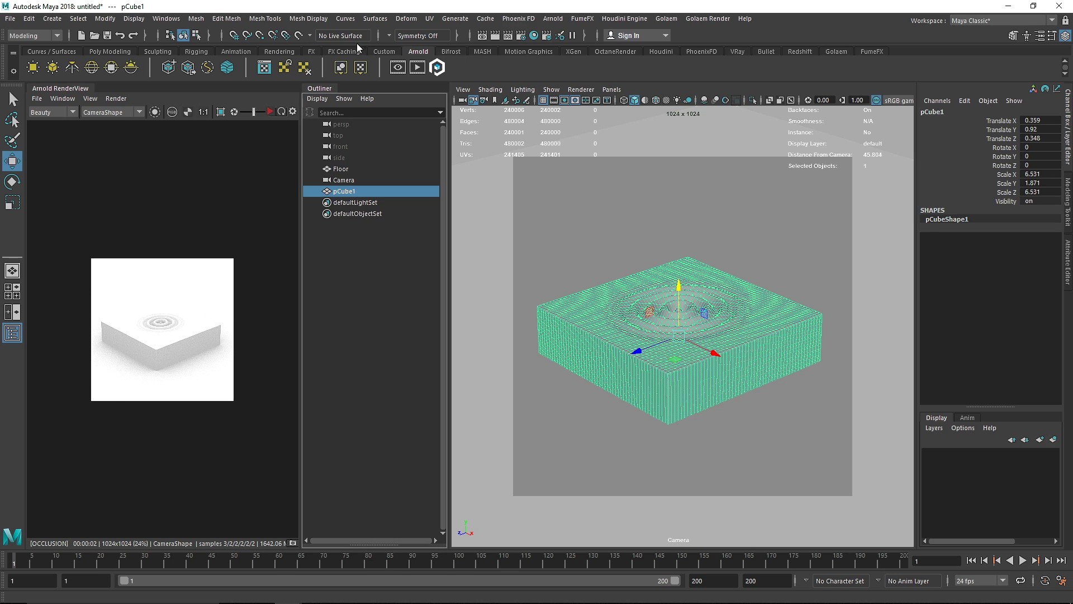
left_click(293, 52)
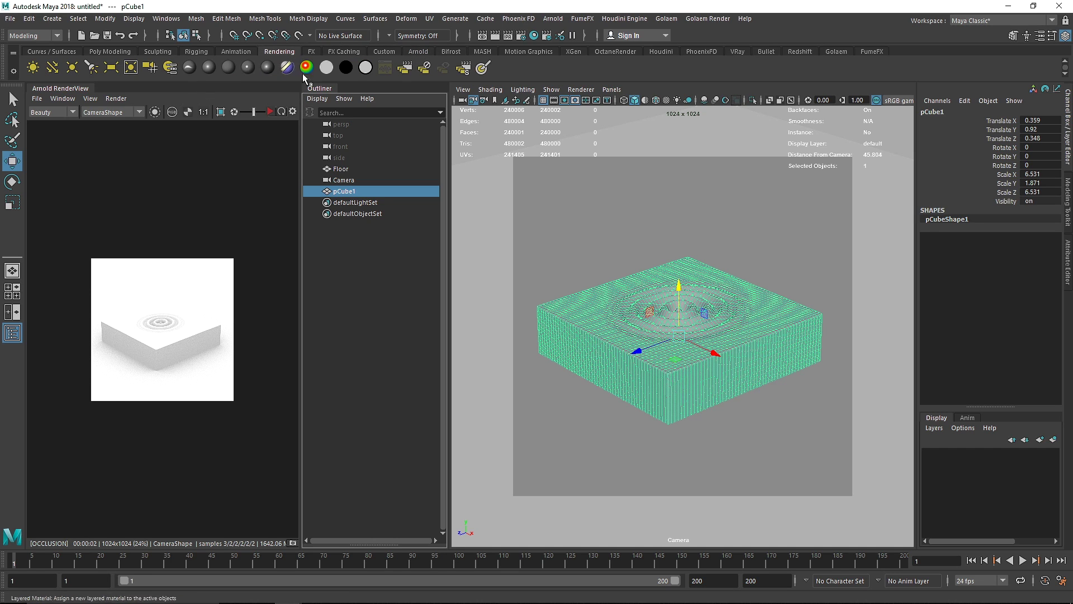
left_click(316, 90)
left_click_drag(311, 99, 421, 99)
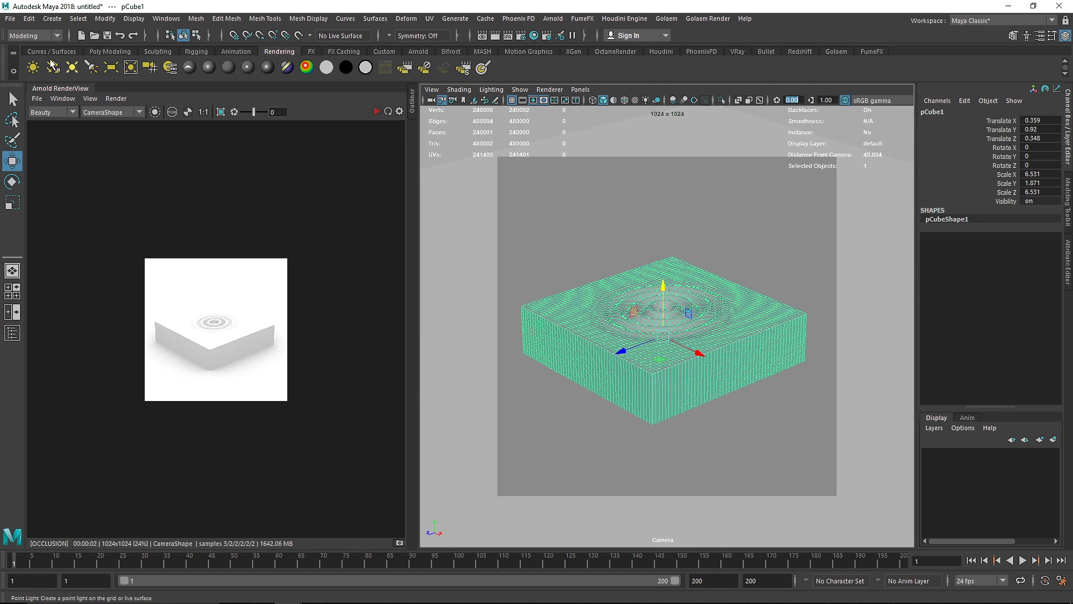
left_click(665, 308)
left_click_drag(665, 309, 664, 205)
key("e")
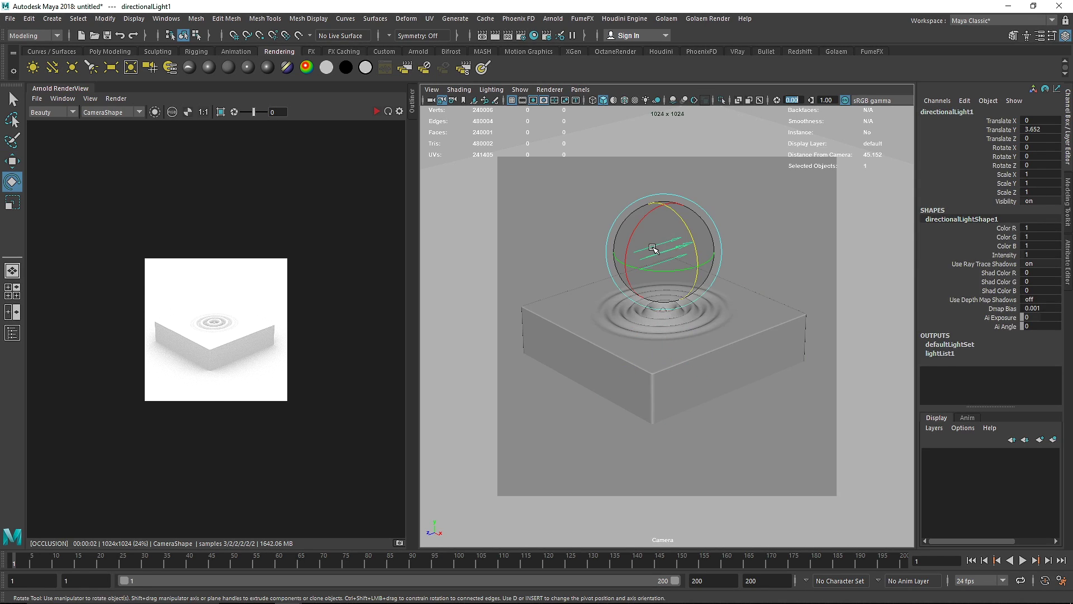
left_click_drag(653, 250, 634, 192)
- Run the live render with debug shading disabled and rotate the directional light to about -30.4, 365.9, 21.2
left_click(376, 112)
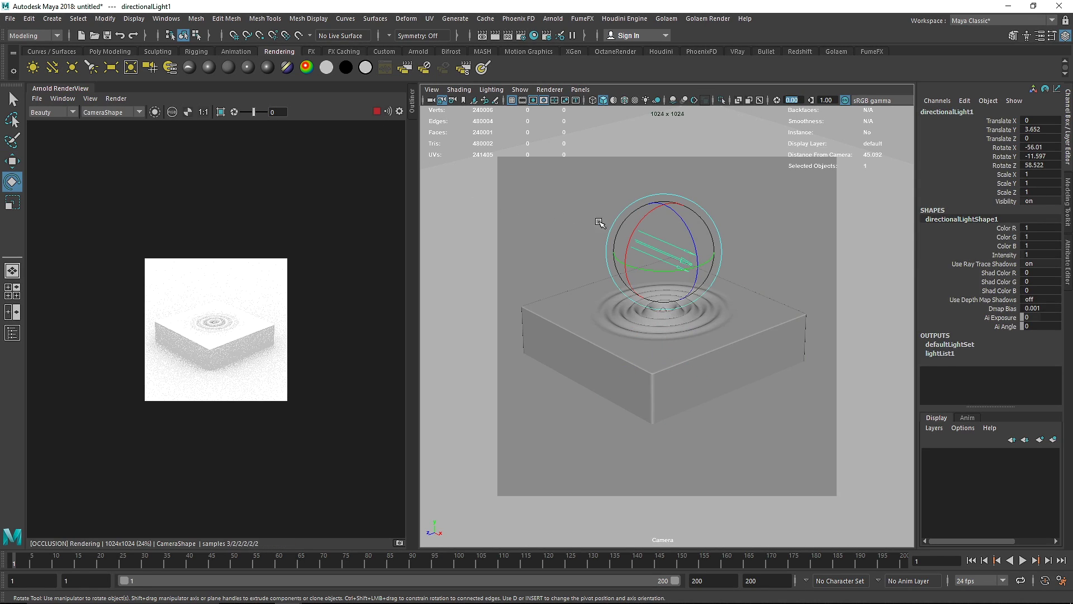
left_click(115, 98)
mouse_move(195, 221)
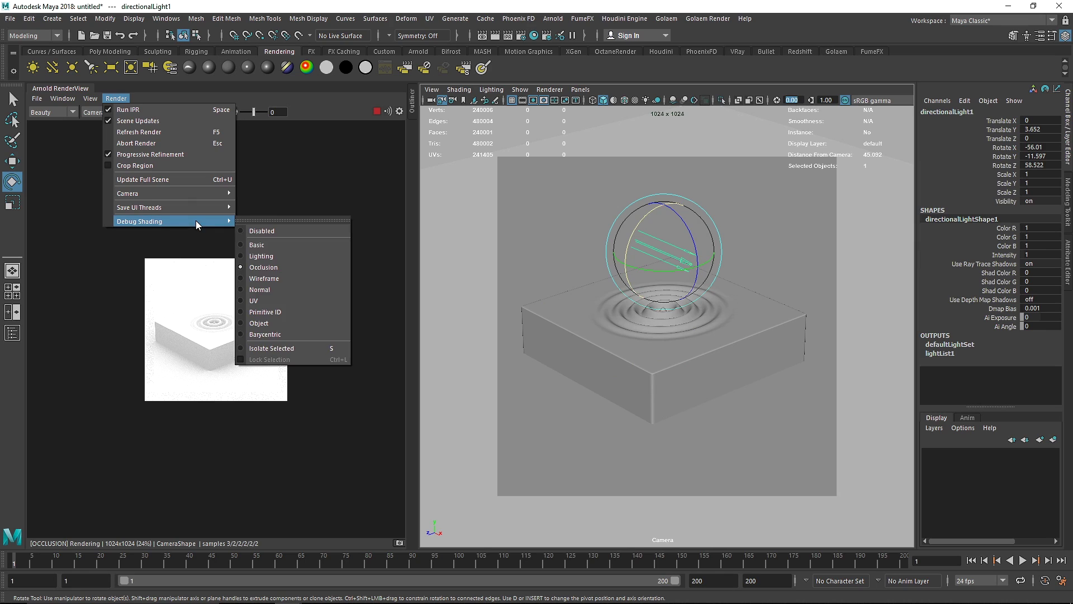
left_click(275, 246)
left_click_drag(655, 247, 685, 271)
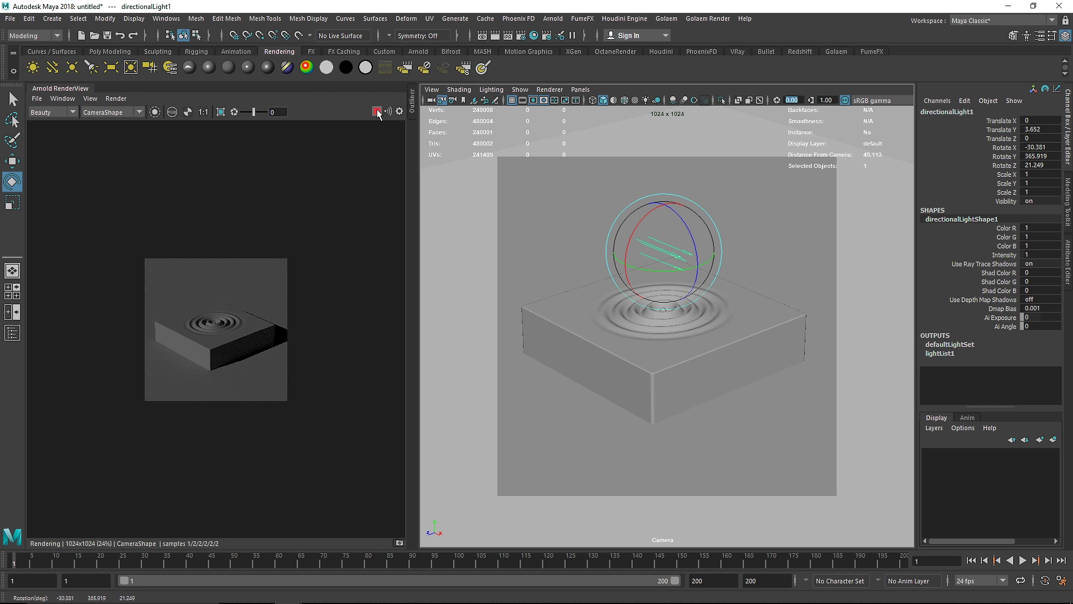
- Add an Arnold skydome light to the scene and set the directional light's Arnold samples to 5
left_click(422, 53)
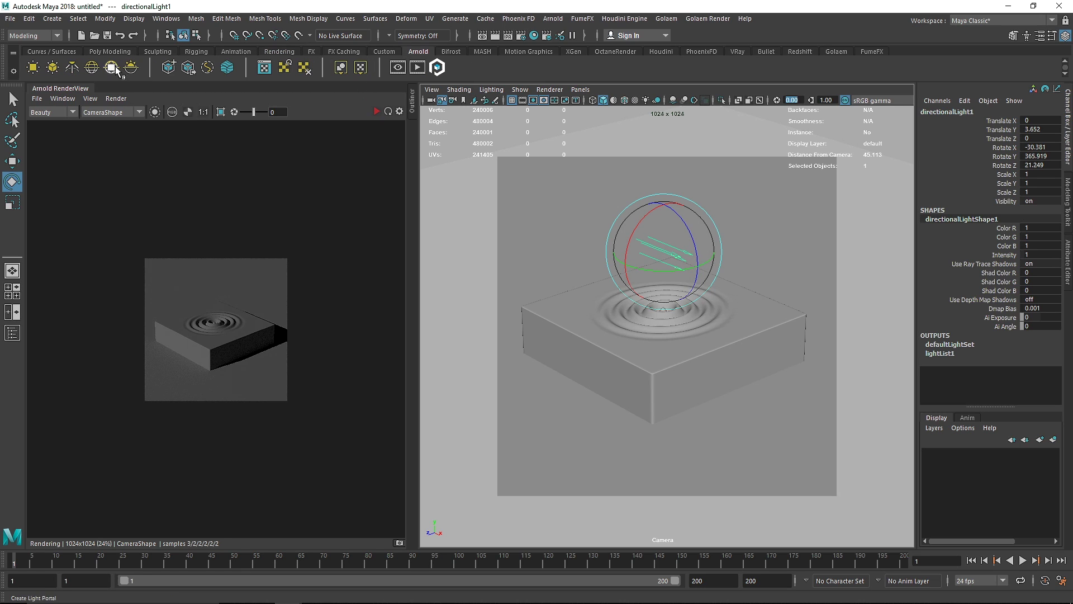
left_click(92, 67)
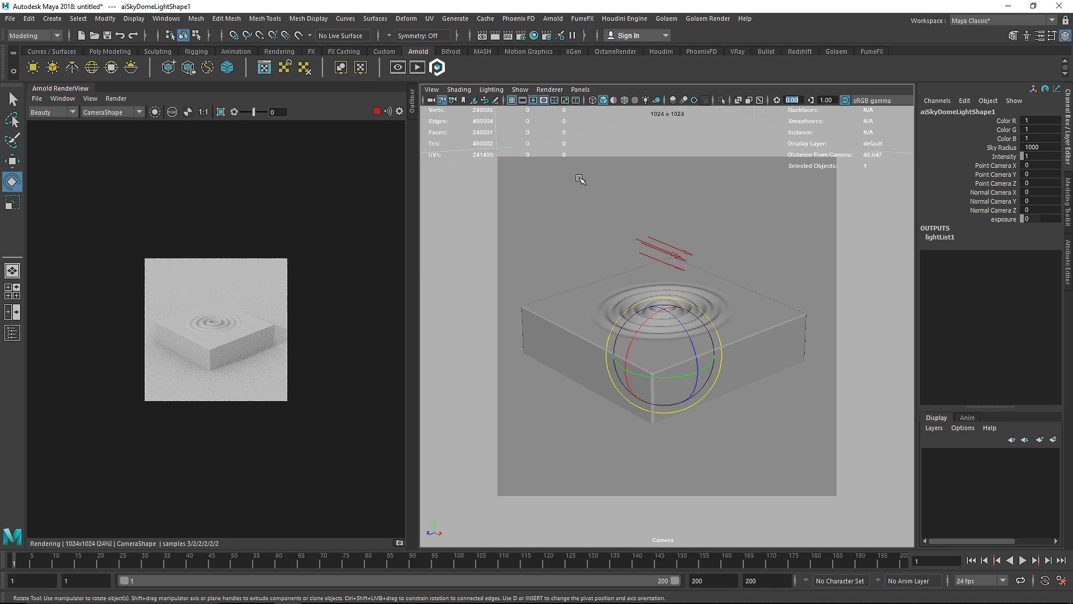
left_click(670, 246, "shift")
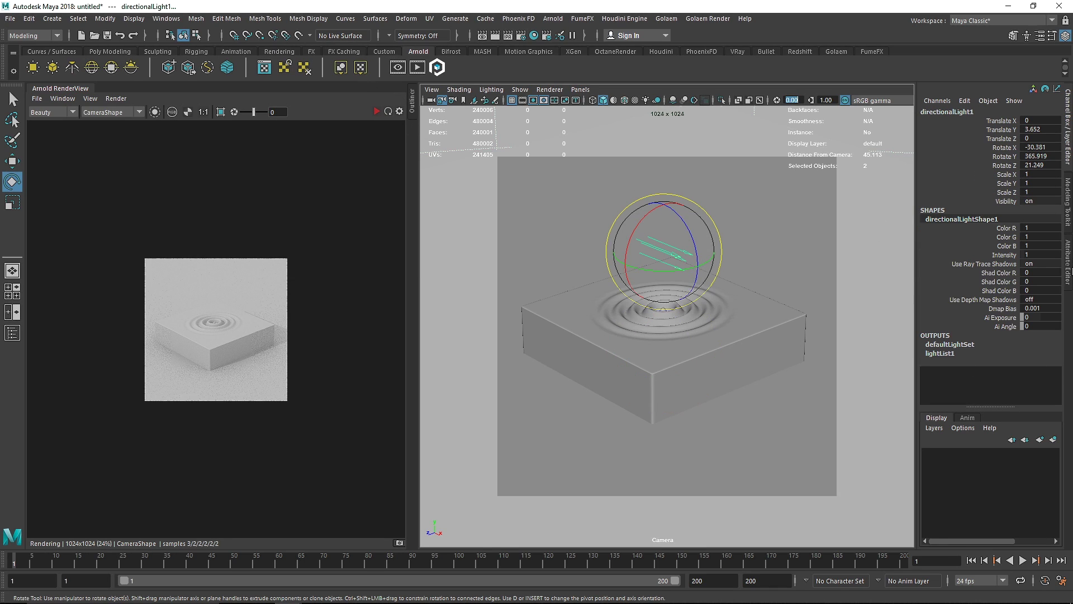
key("ctrl+a")
left_click(841, 307)
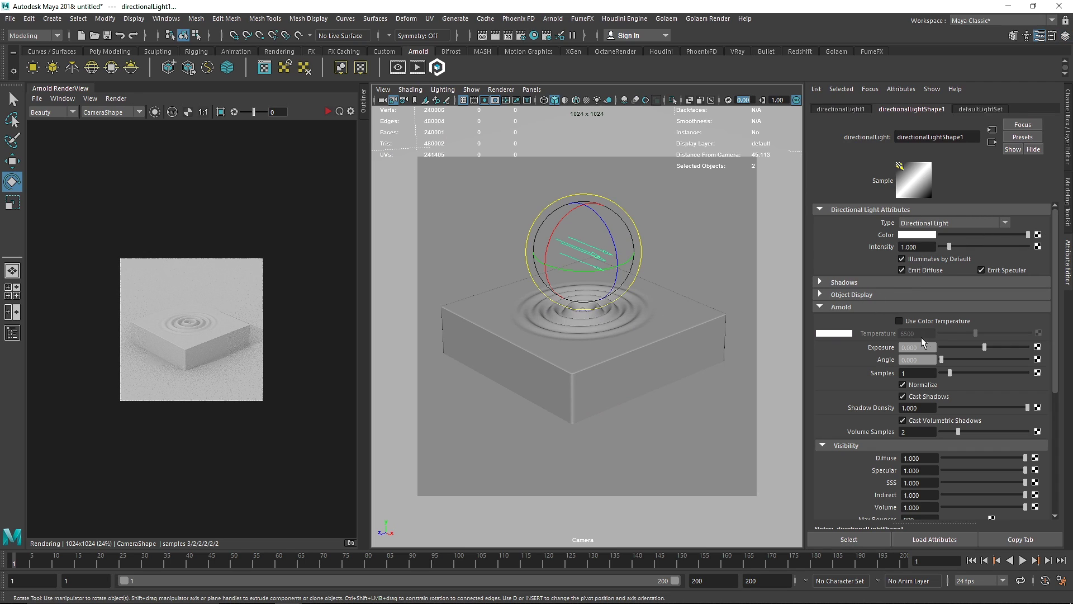
double_click(921, 372)
type("5")
key("Return")
- Select the skydome light in the Outliner and set its samples to 5
left_click(786, 212)
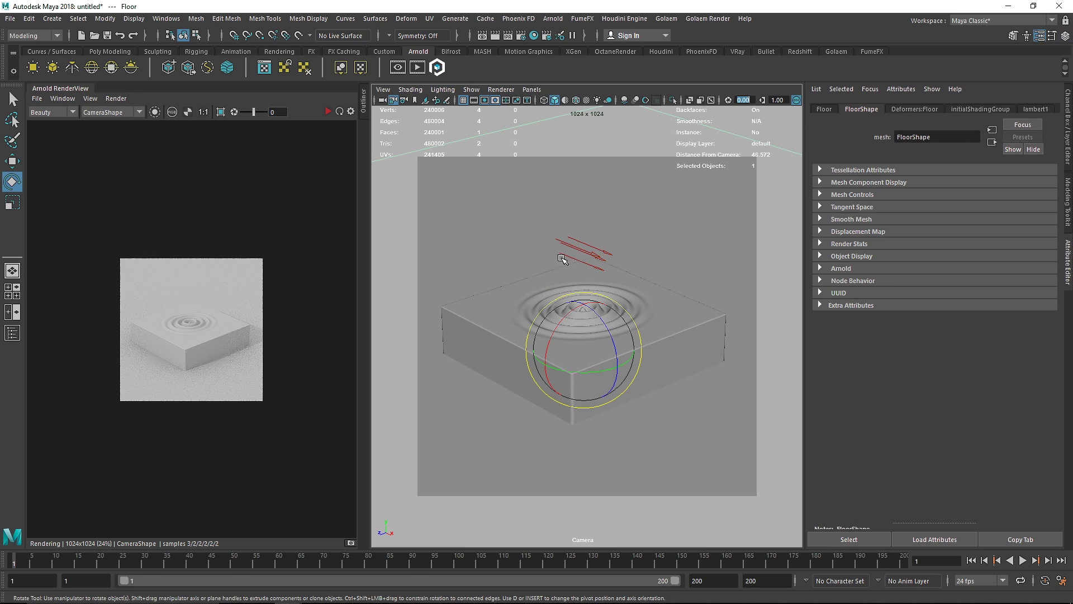
left_click(363, 102)
left_click(365, 213)
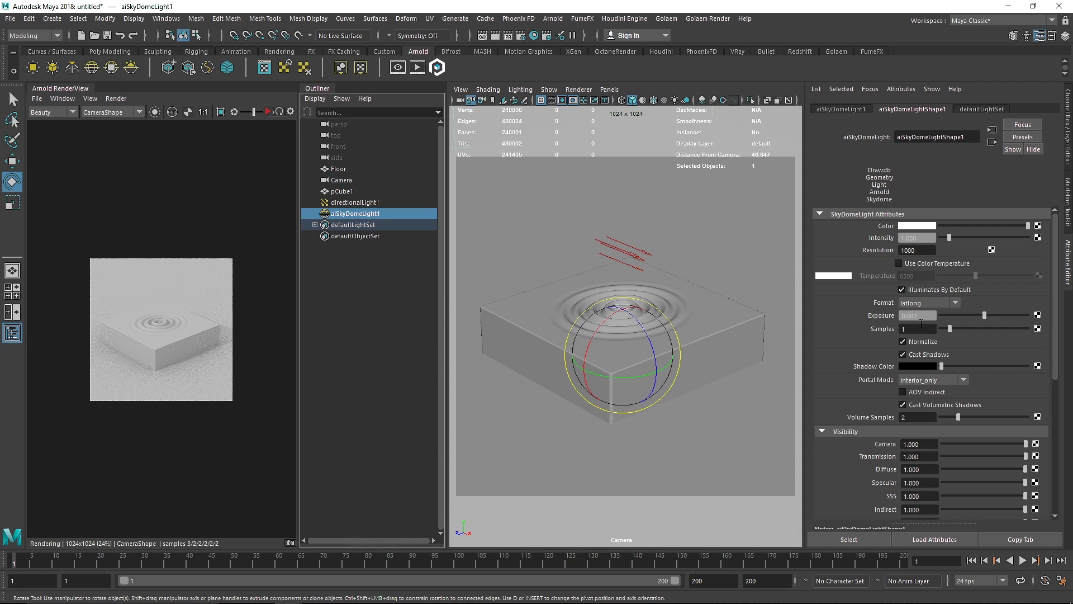
left_click_drag(917, 329, 884, 329)
type("5")
key("Return")
- Collapse the Outliner, widen the Arnold RenderView and enlarge the rendered image to fill it
left_click(323, 87)
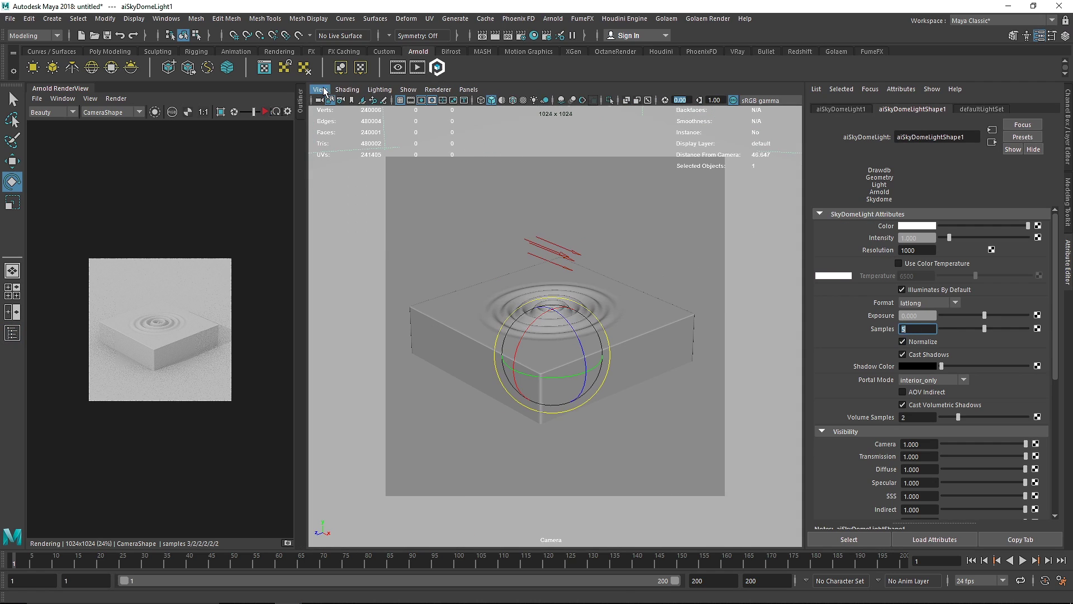
left_click_drag(311, 122, 457, 143)
scroll(312, 169, "up", 3)
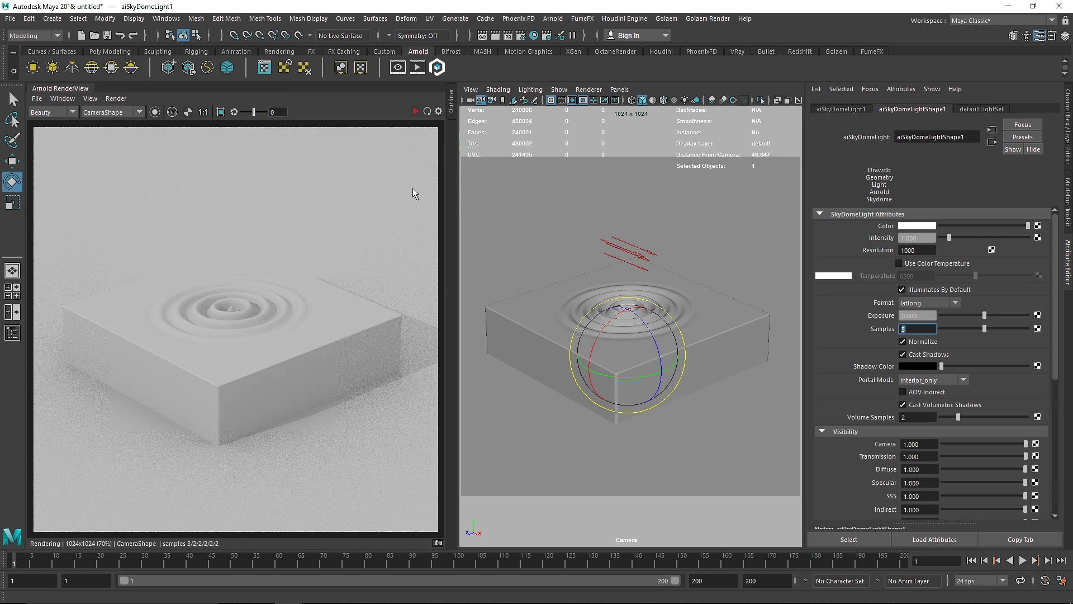
left_click_drag(456, 195, 488, 196)
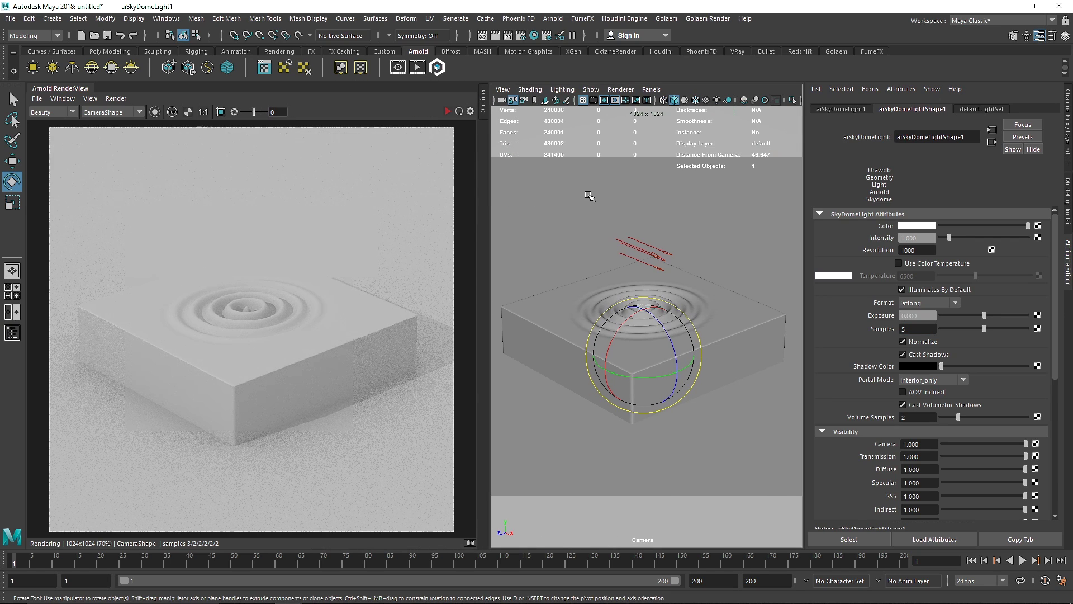
- Assign a new Arnold aiStandardSurface material to the floor
left_click(583, 196)
right_click_drag(561, 190, 578, 311)
left_click(564, 475)
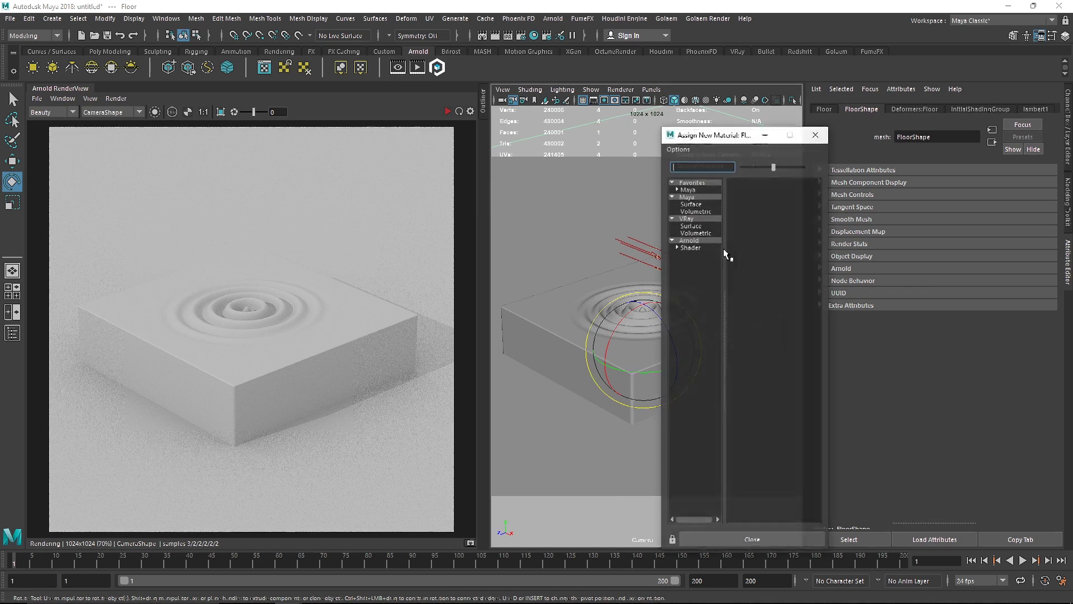
left_click(703, 239)
left_click(783, 265)
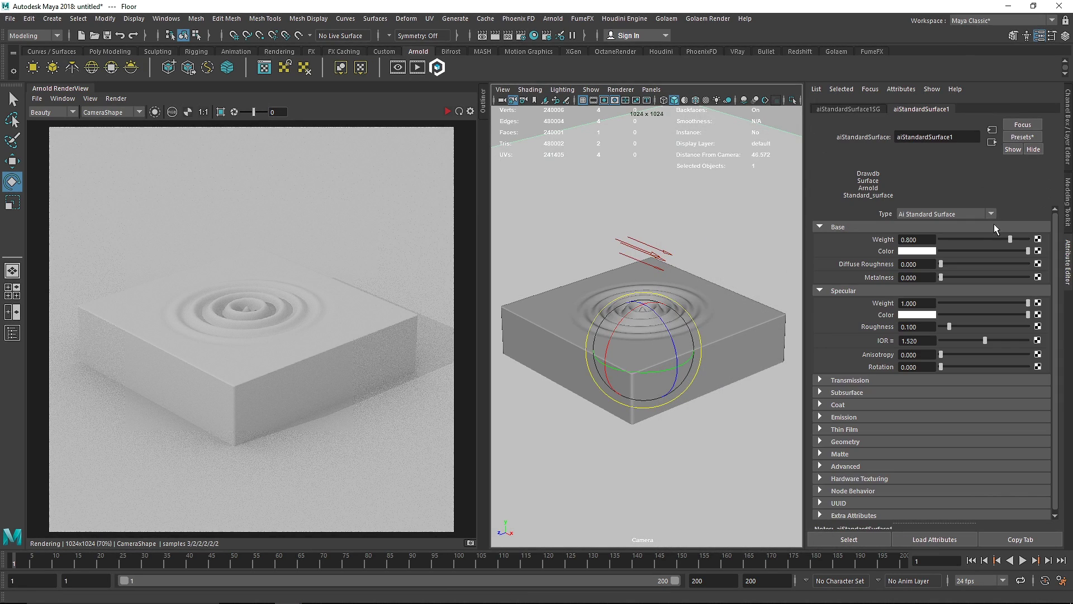
- Set the floor material's base weight to 1, specular weight to 0.1 and specular roughness to 0.5
left_click(1022, 137)
left_click(962, 137)
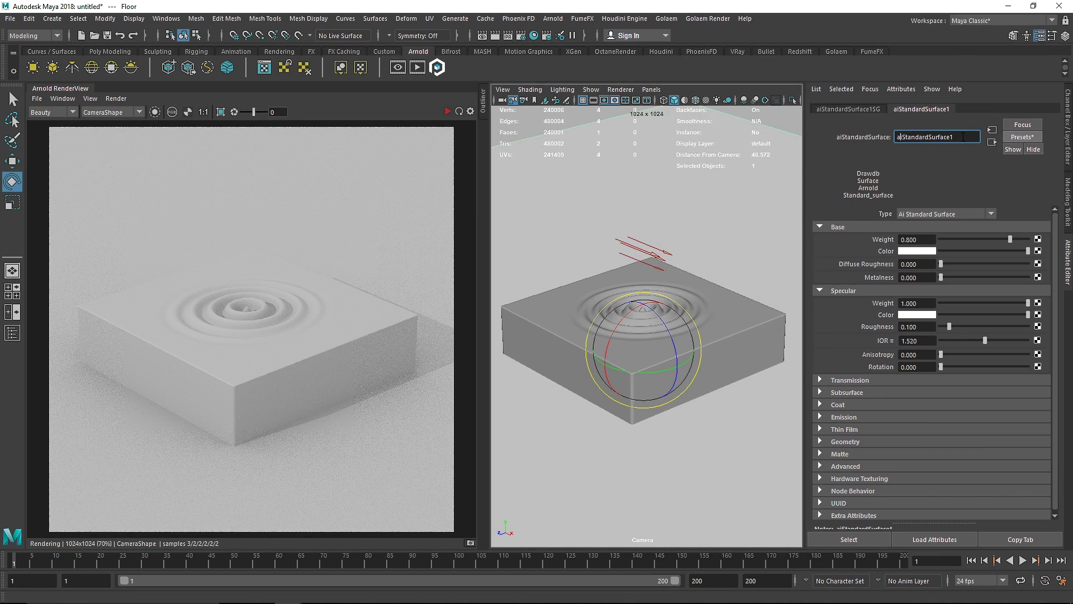
left_click(925, 241)
type("1")
key("Return")
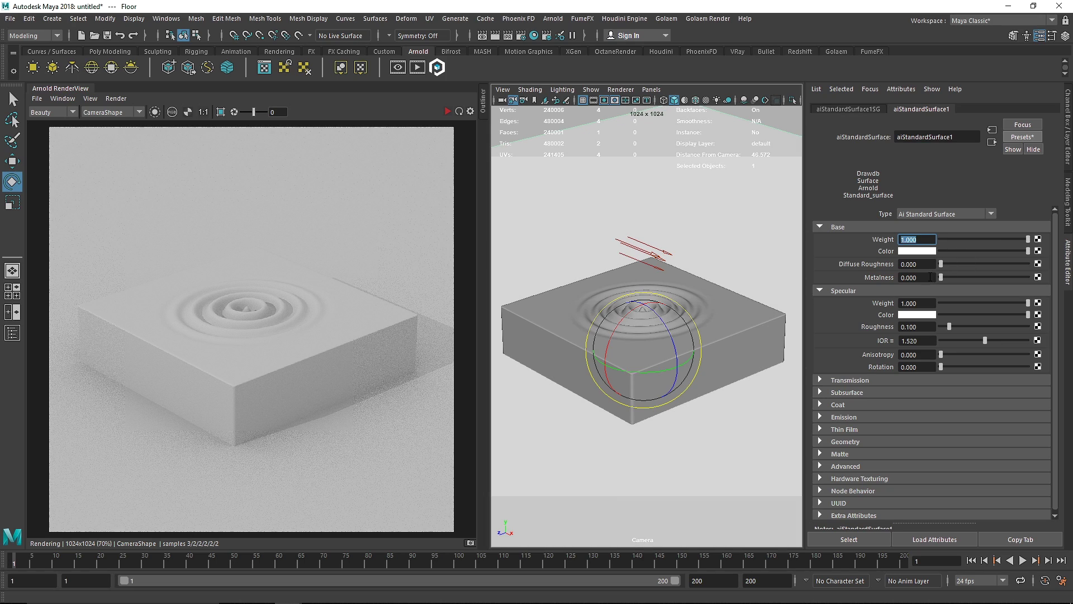
left_click(929, 303)
type("0.1")
key("Tab")
type("0.5")
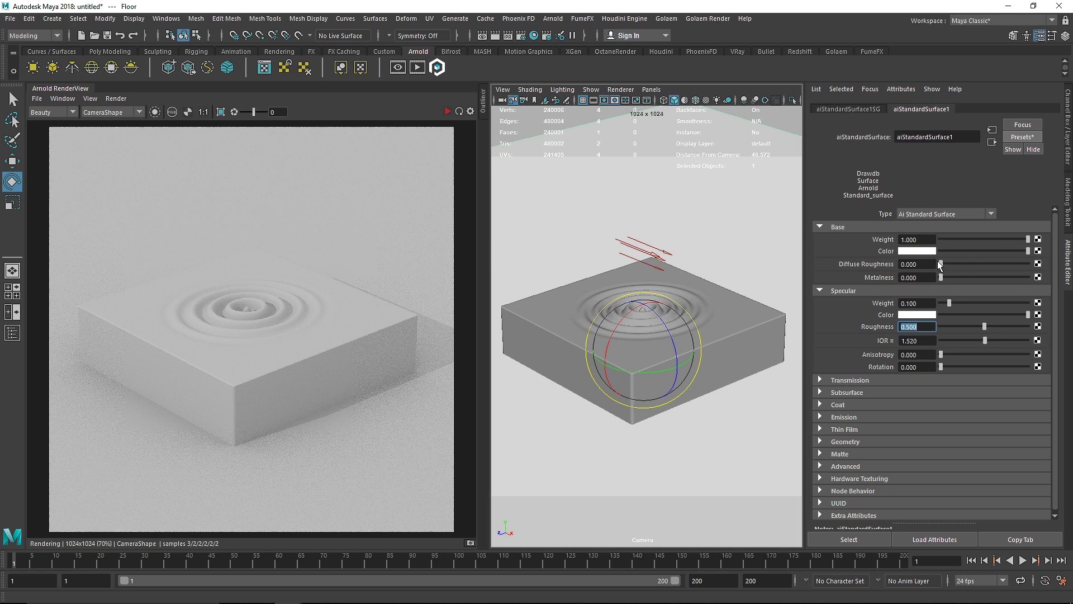
key("Return")
- Give the floor material a medium blue base color with hue about 205 and saturation 0.654, checking it in the live render
left_click(927, 251)
left_click(909, 224)
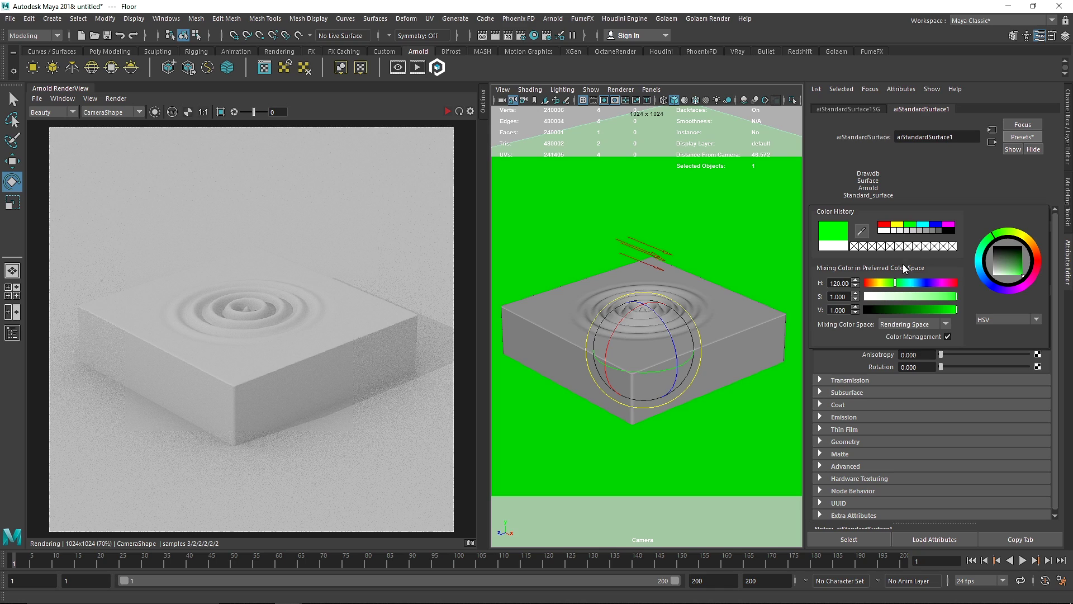
left_click(923, 297)
left_click_drag(911, 281, 917, 284)
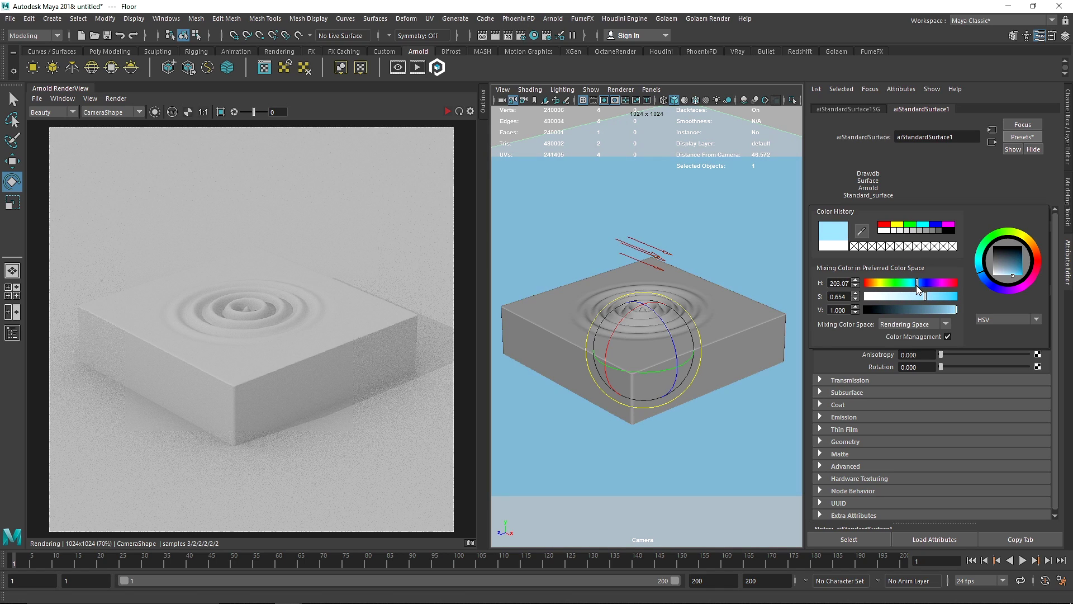
left_click(448, 112)
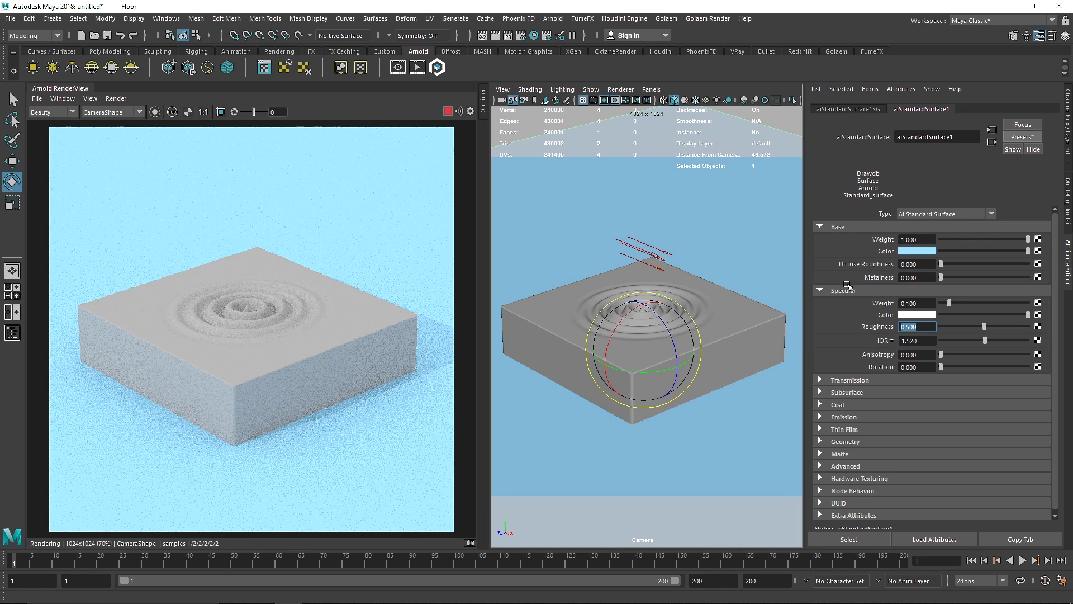
left_click(923, 251)
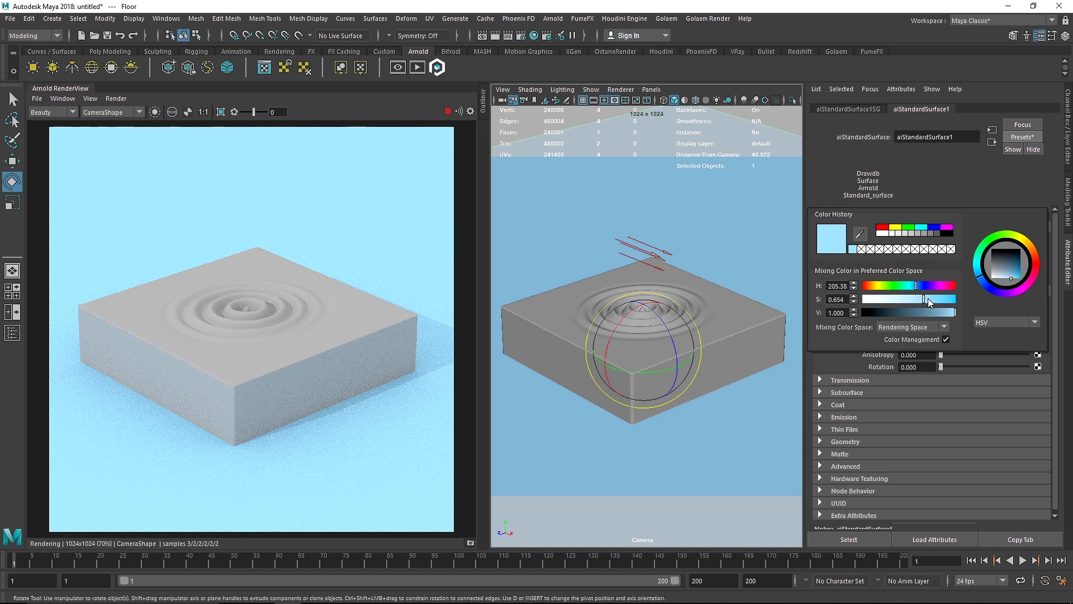
left_click(940, 315)
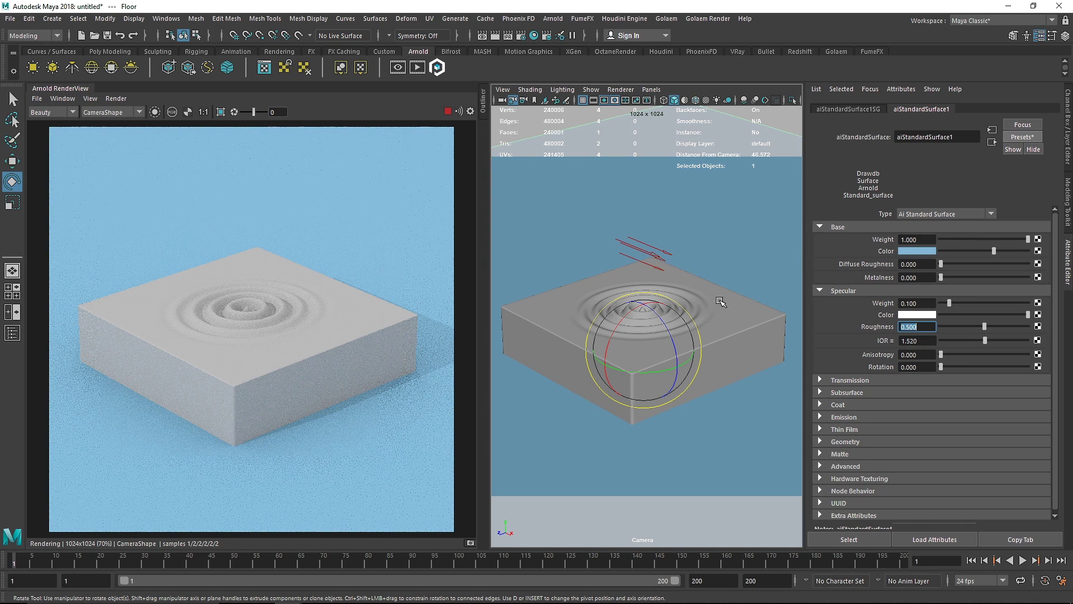
- Assign a new Arnold aiStandardSurface material to the rippled block
left_click(546, 263)
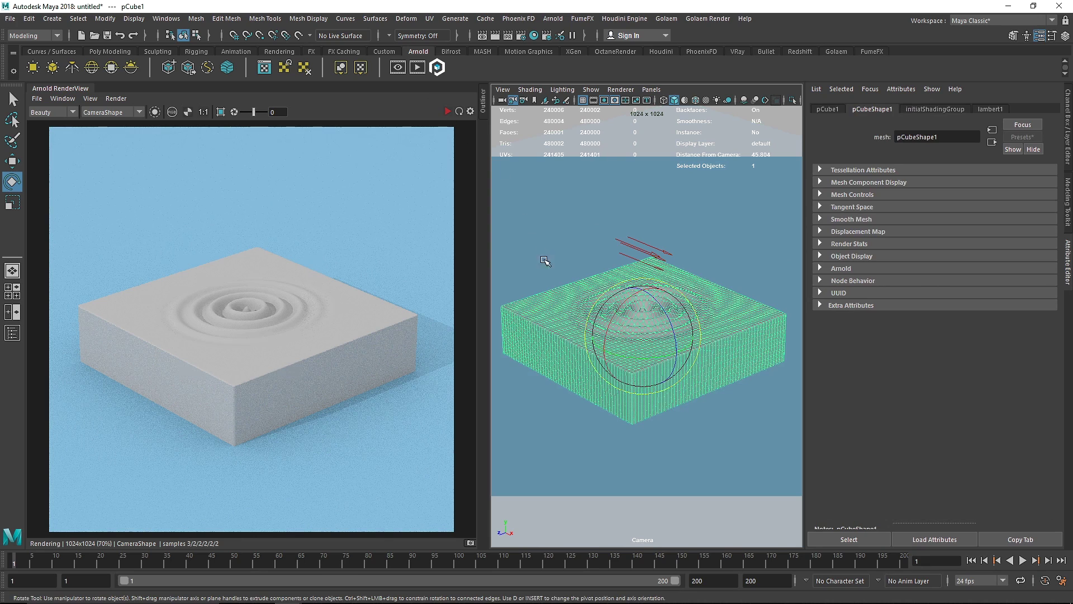
right_click_drag(569, 270, 564, 556)
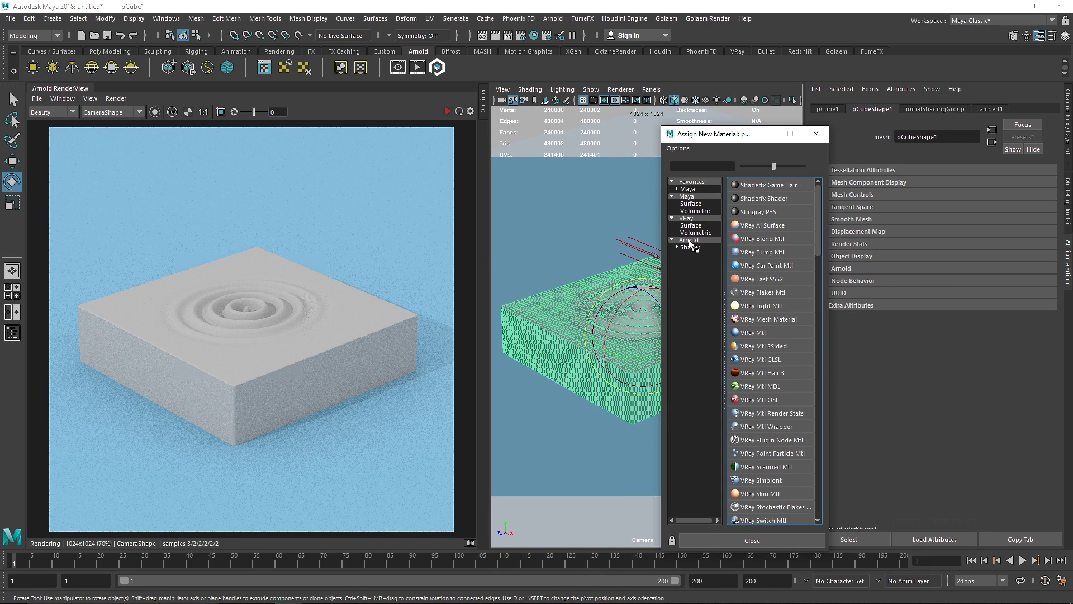
left_click(777, 266)
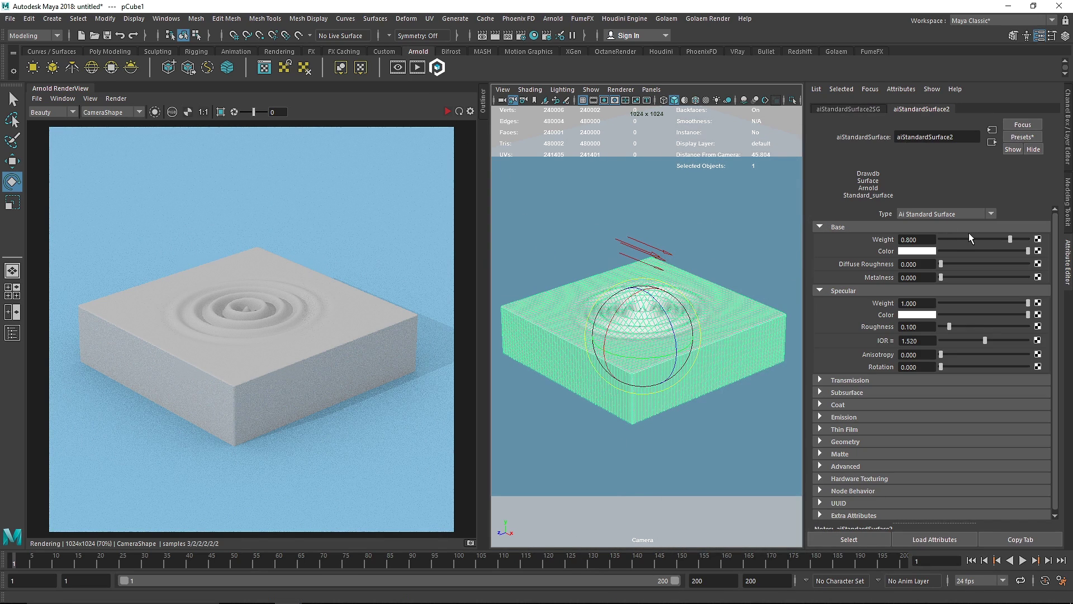
- Set the block material's base weight to 1 and its base color to pink, about hue 318 and saturation 0.545, checking it in the live render
left_click(1026, 241)
left_click(923, 252)
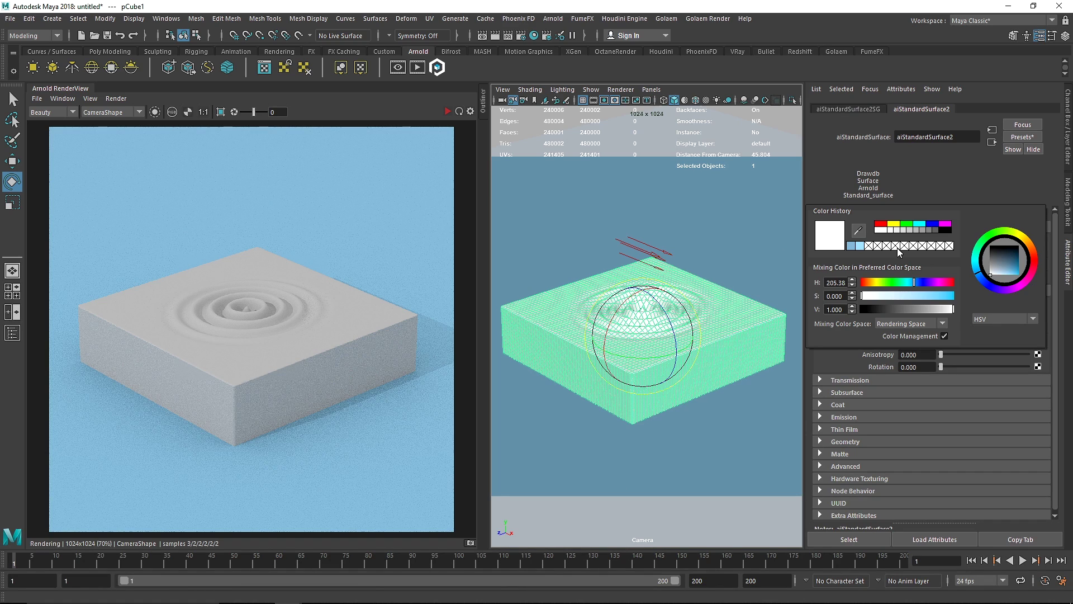
left_click(893, 223)
mouse_move(880, 285)
left_mouse_down()
mouse_move(941, 286)
mouse_move(878, 291)
mouse_move(932, 293)
left_mouse_up()
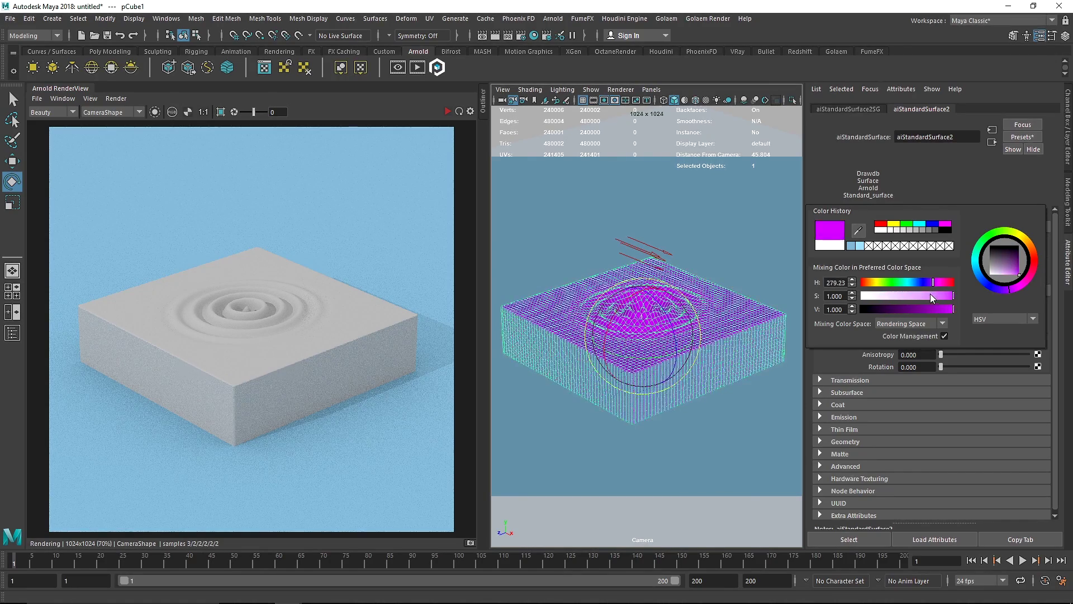
left_click(911, 296)
left_click(945, 309)
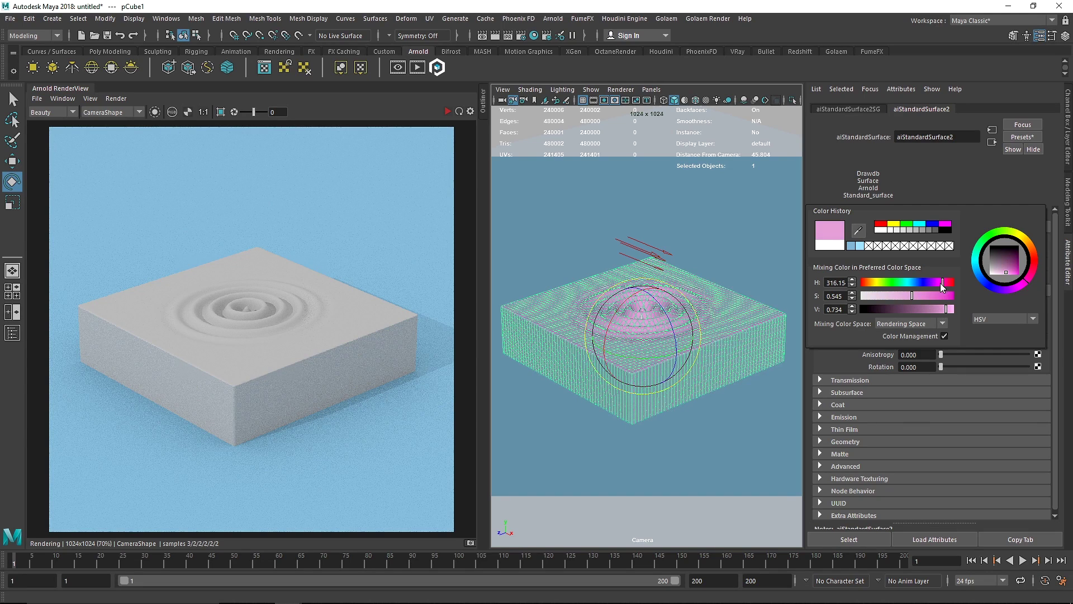
left_click(940, 283)
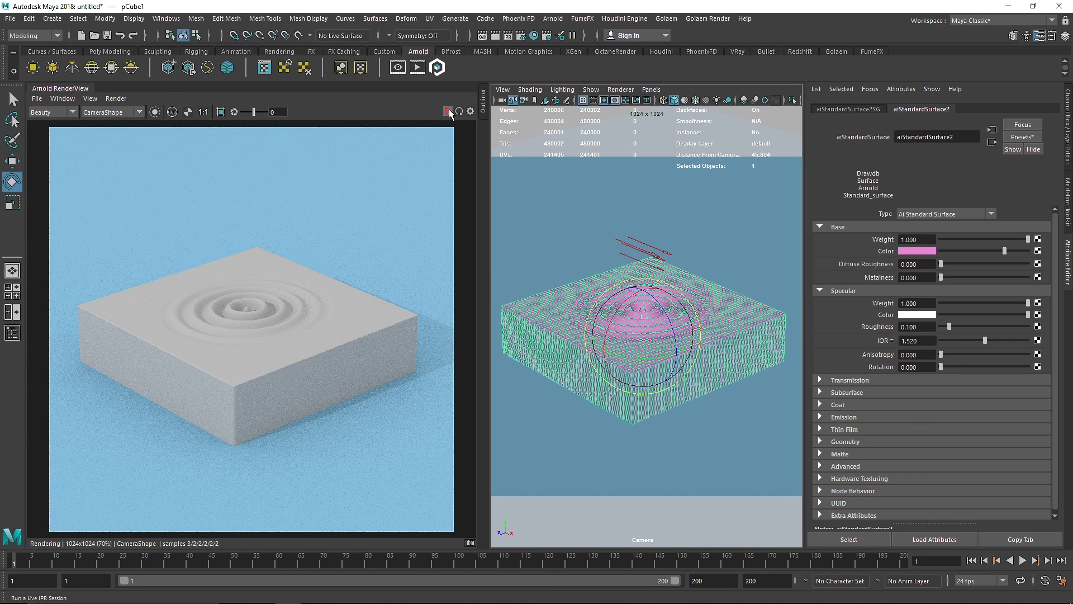
scroll(401, 242, "down", 2)
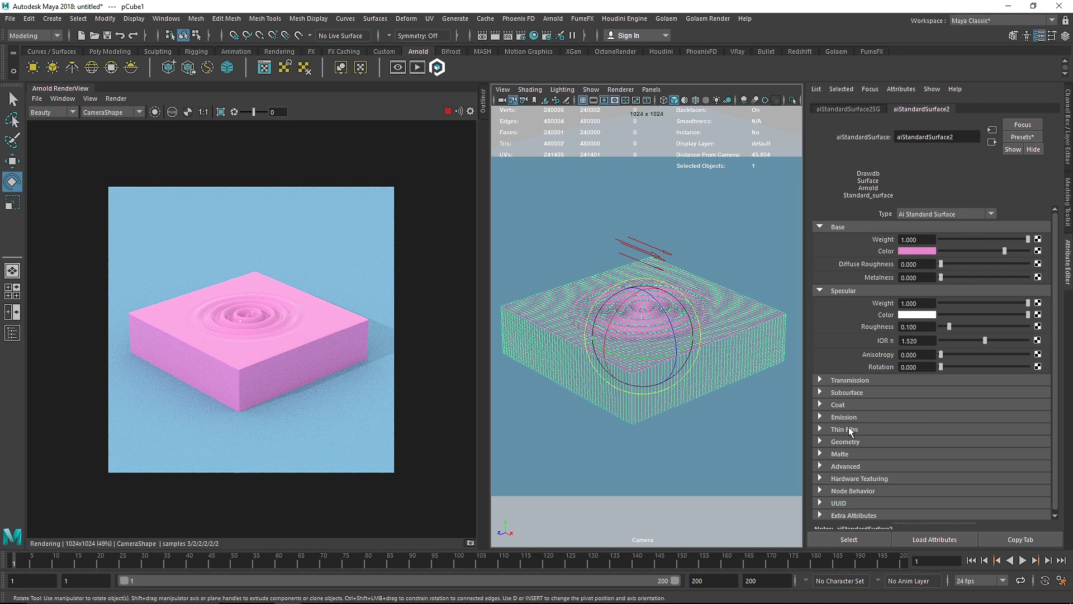
- Set the block material's coat weight to 1 and its specular roughness to 0.2
left_click(848, 406)
left_click_drag(921, 417, 888, 418)
type("1")
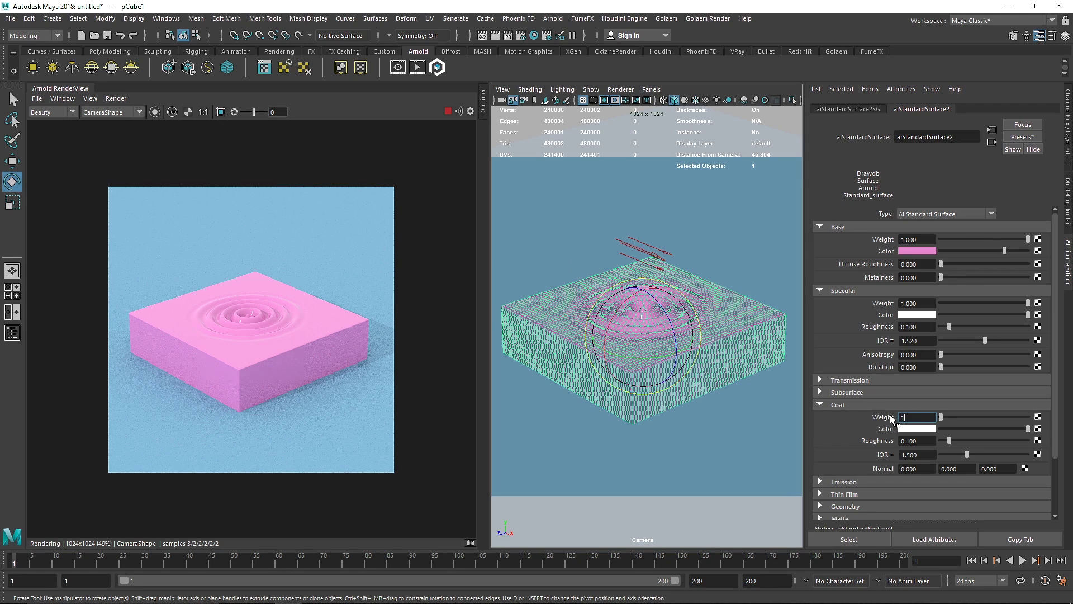
key("Return")
left_click(838, 404)
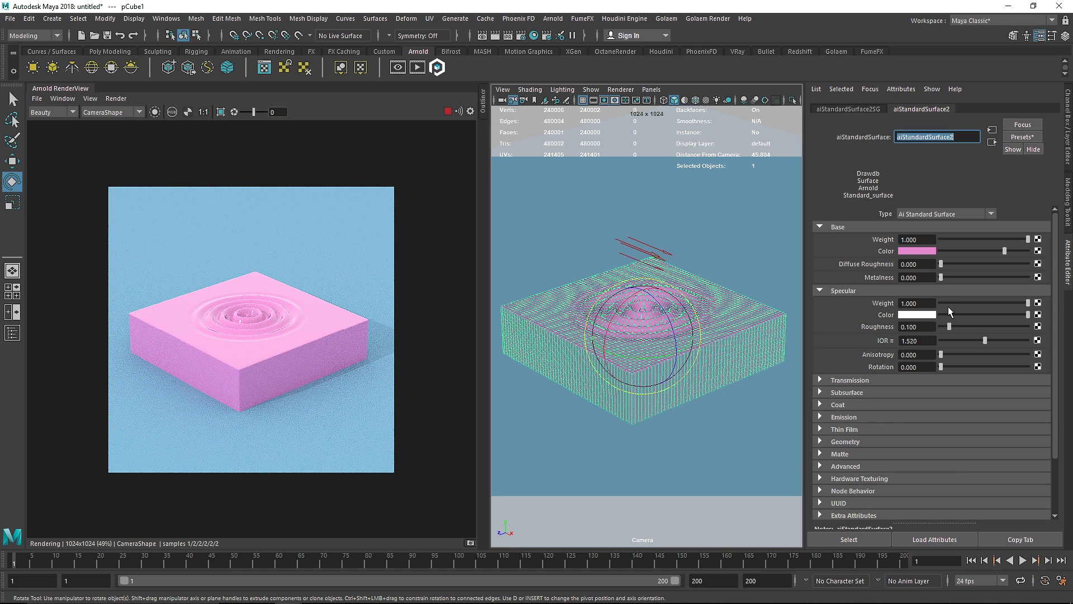
left_click(916, 326)
type("0.2")
key("Return")
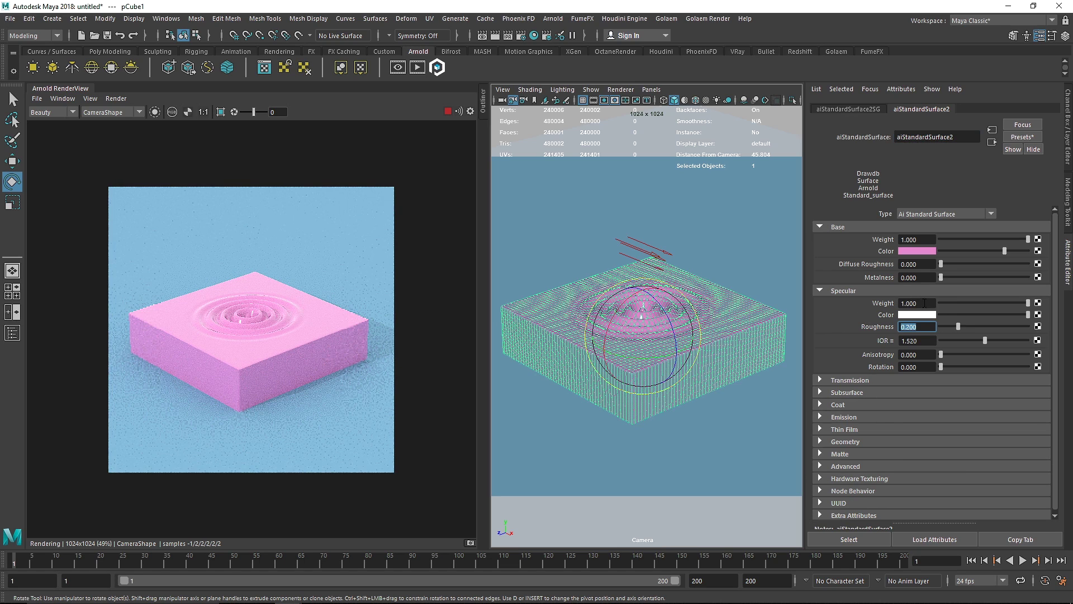
key("q")
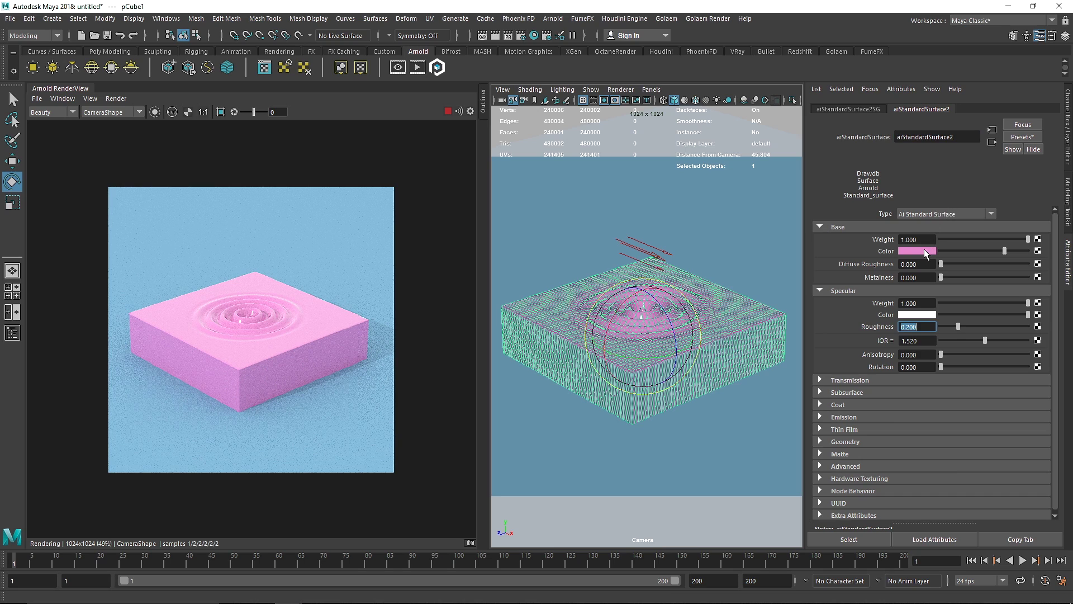
- Deepen the block material's pink base color to saturation 0.776 with a slightly lower brightness, and stop the live render after checking it
left_click(921, 250)
left_click(962, 318)
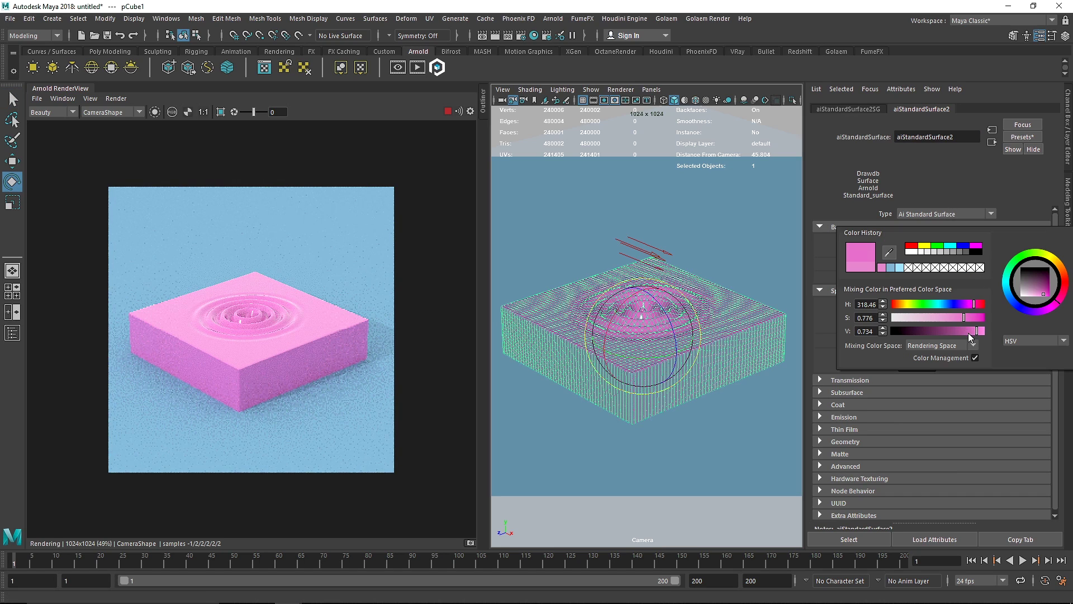
left_click(968, 332)
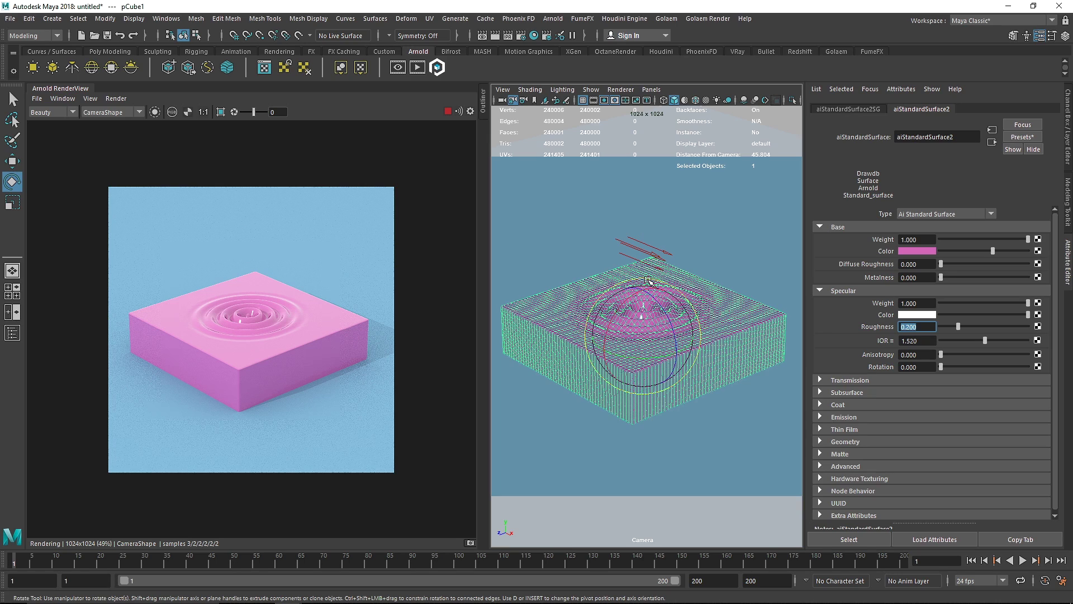
key("f")
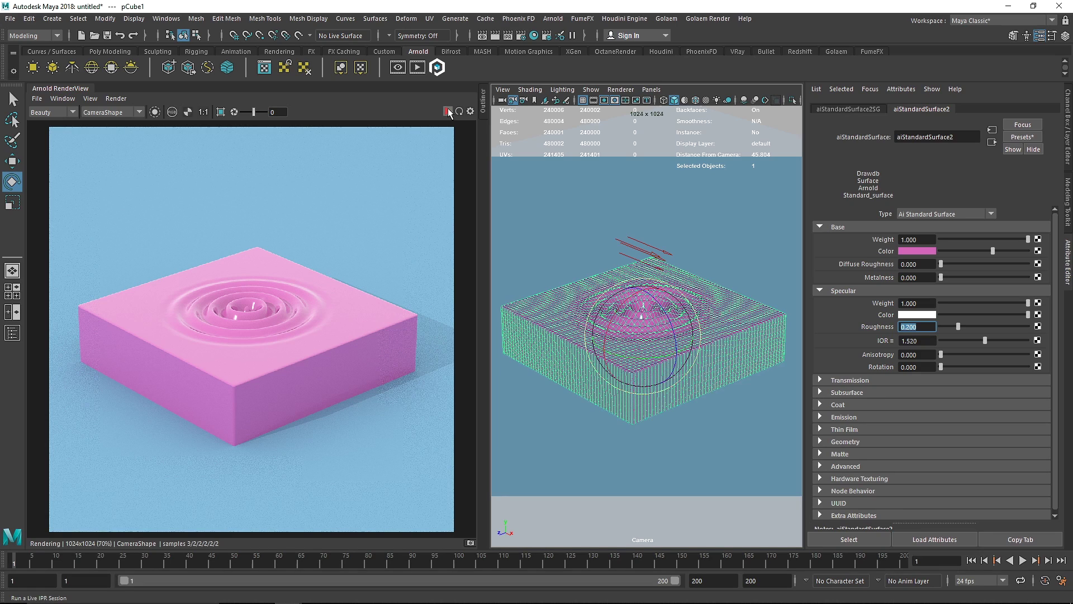
left_click(447, 111)
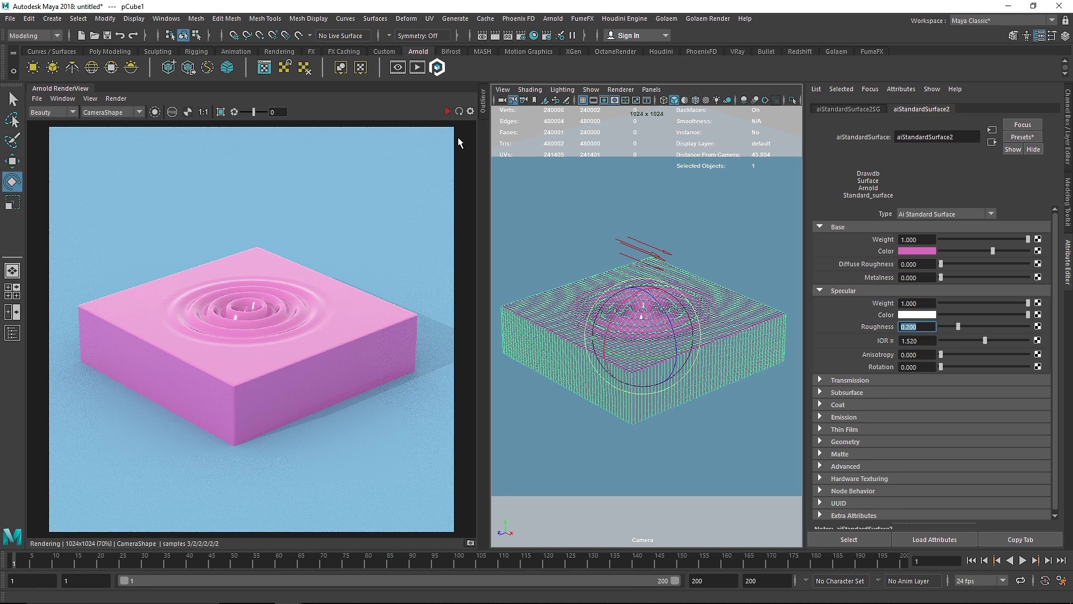